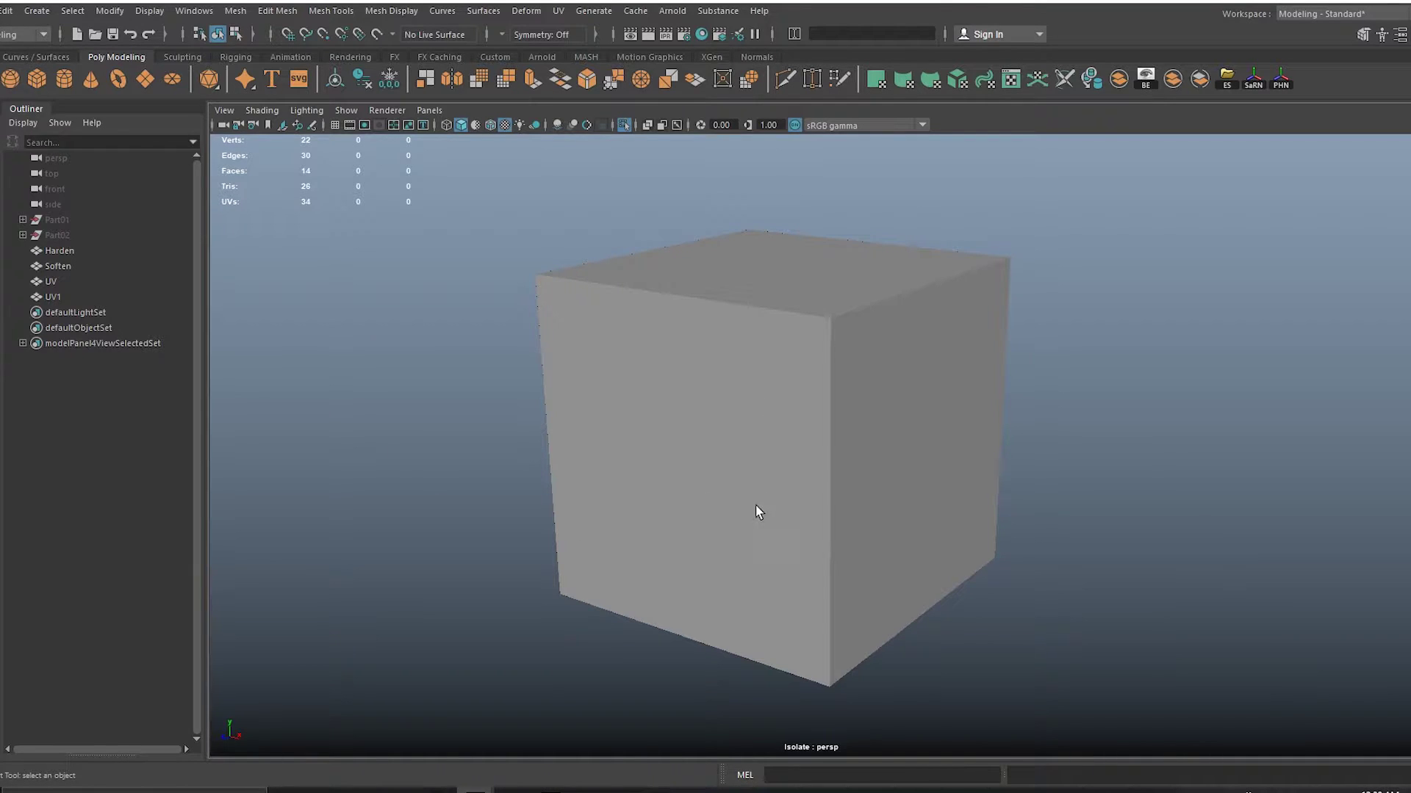
Select the Harden cube and detach the polygon display options as a floating window.
{"action": "middle_click_drag", "start_coordinate": [803, 516], "coordinate": [733, 507], "text": "alt"}
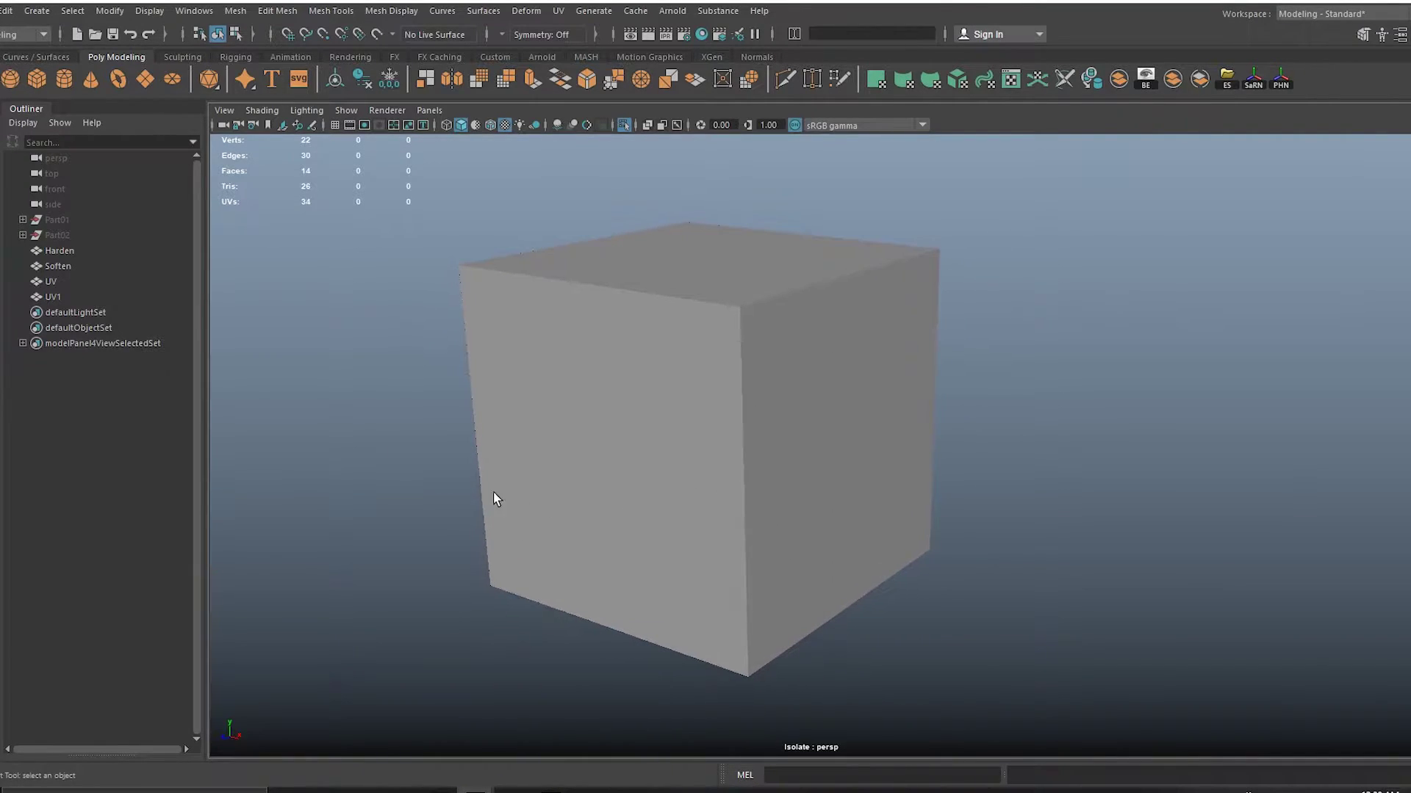
{"action": "left_click", "coordinate": [387, 10]}
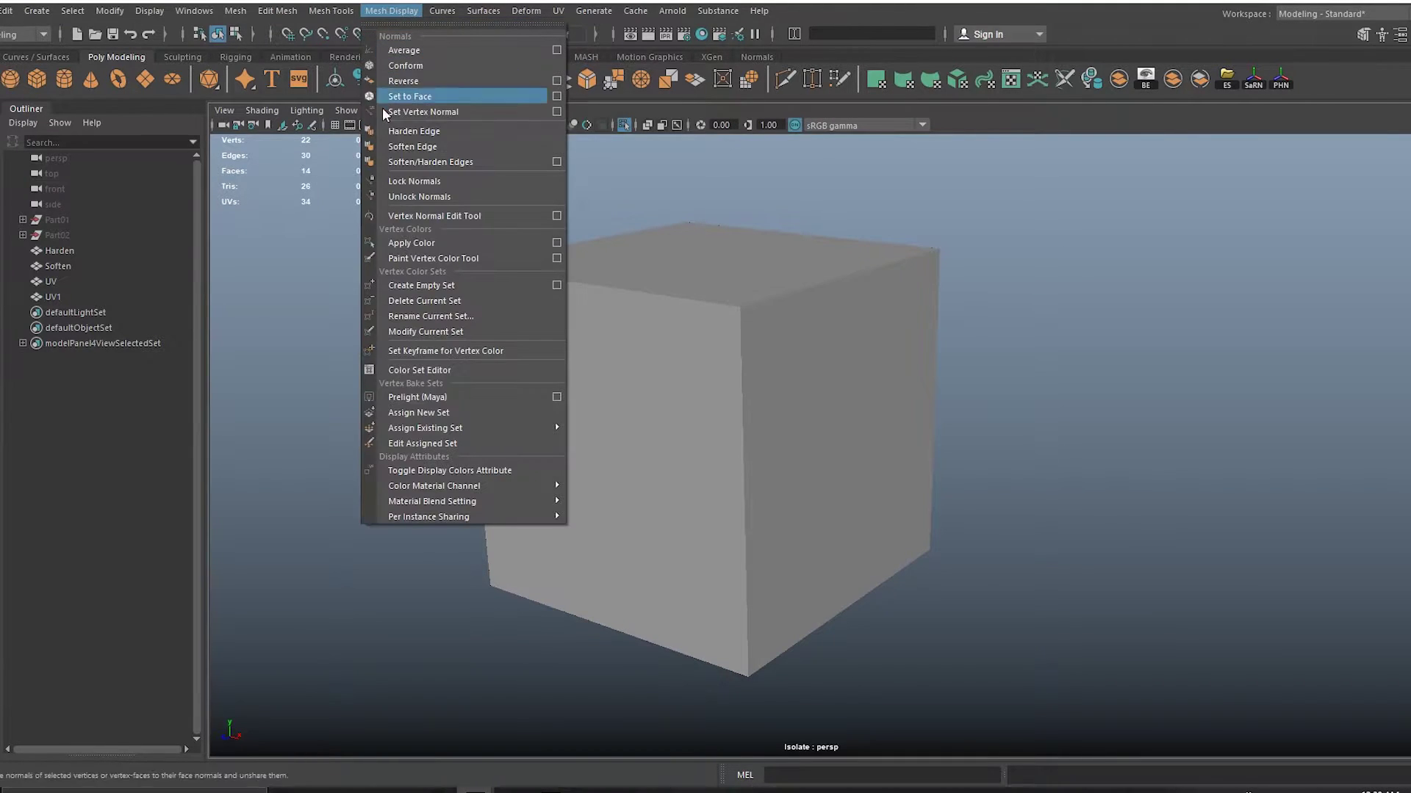
{"action": "left_click", "coordinate": [923, 457]}
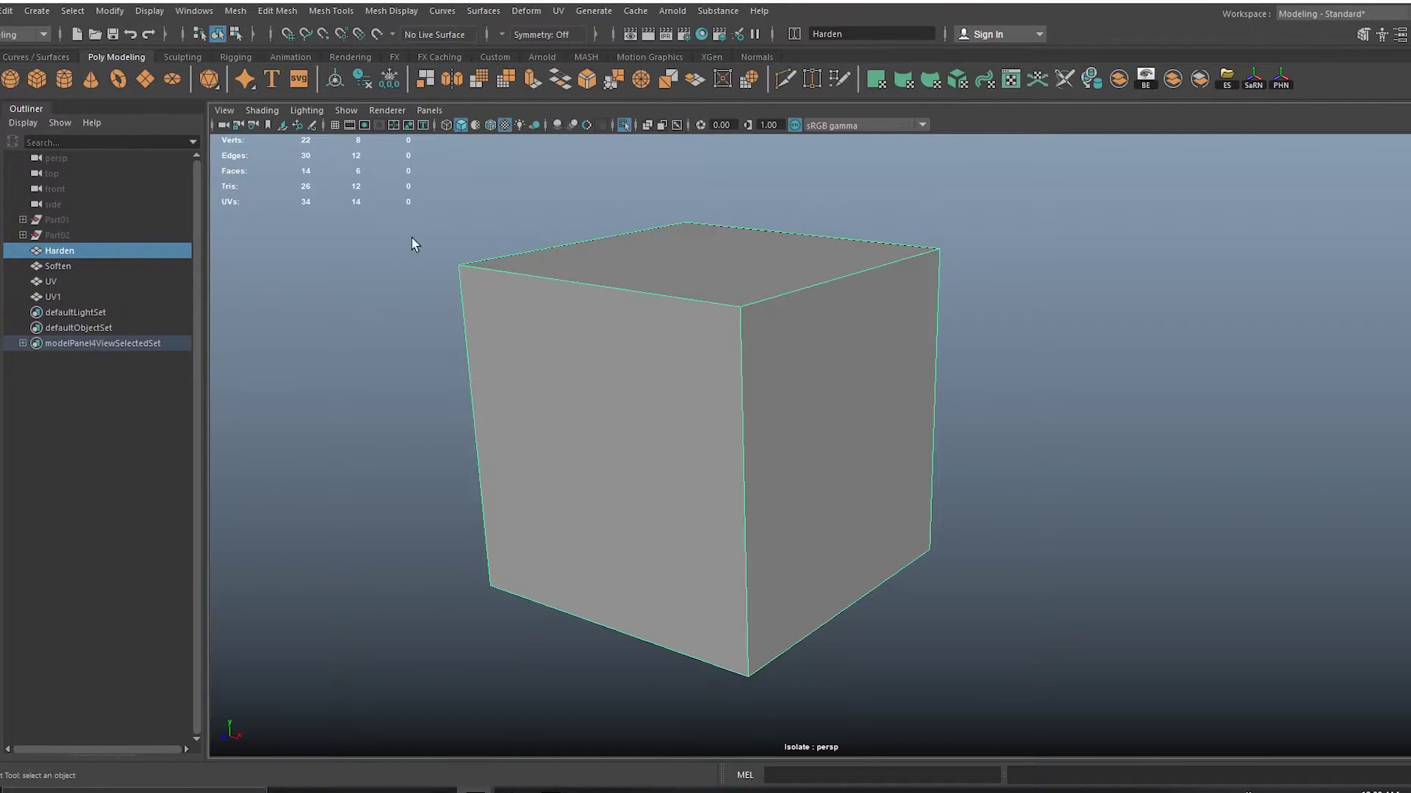
{"action": "left_click", "coordinate": [138, 11]}
{"action": "mouse_move", "coordinate": [176, 208]}
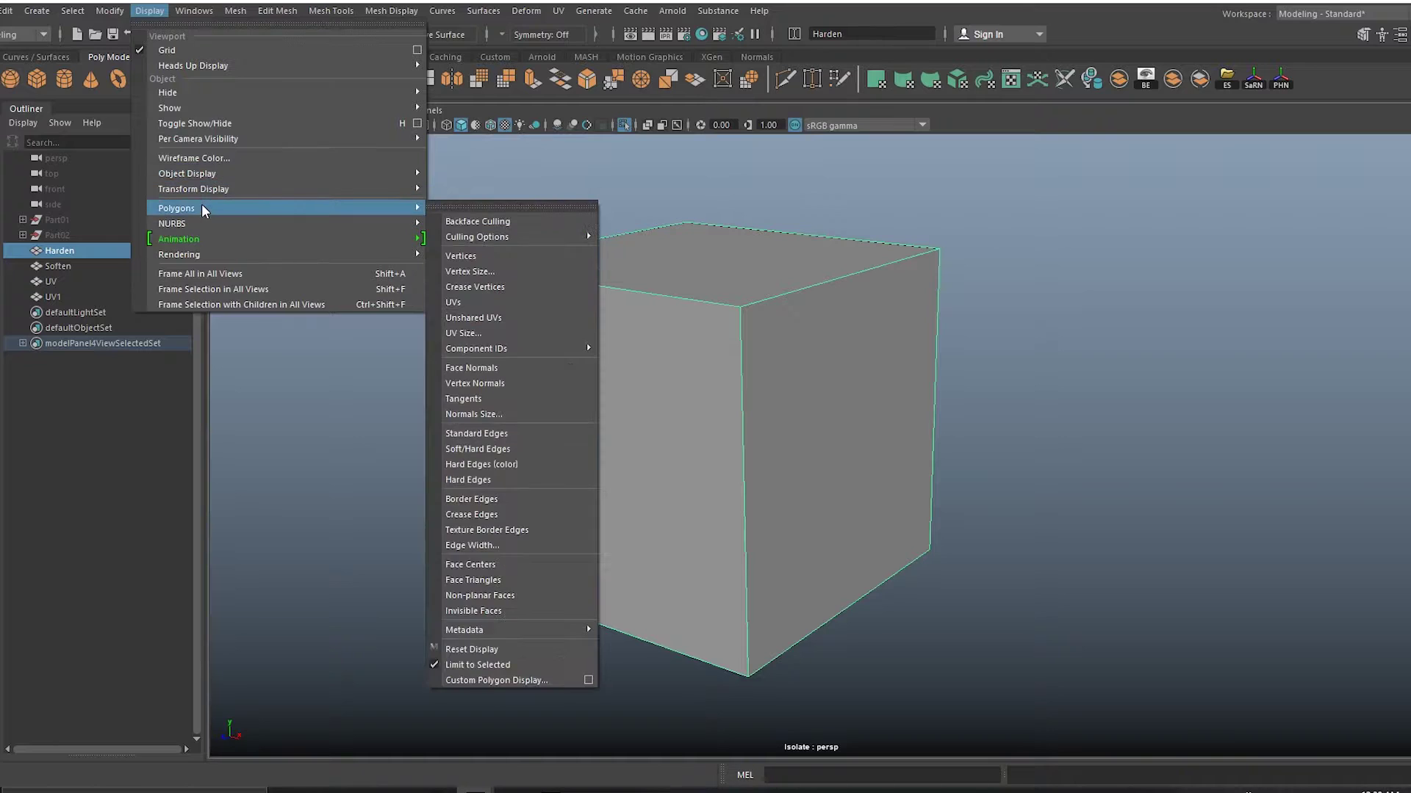
{"action": "left_click", "coordinate": [580, 208]}
{"action": "left_click_drag", "start_coordinate": [541, 214], "coordinate": [350, 220]}
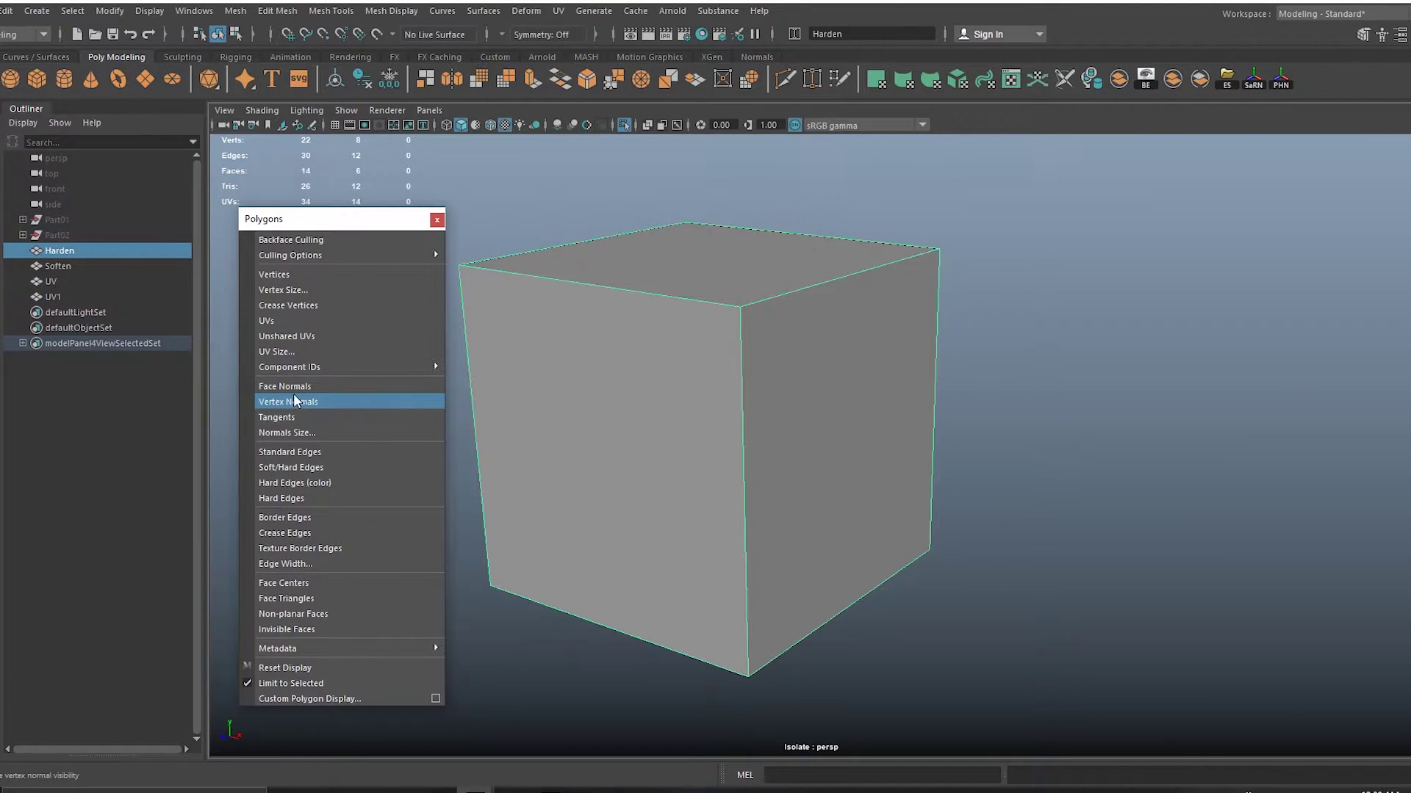
Display the vertex normals of the Harden cube.
{"action": "left_click", "coordinate": [149, 11]}
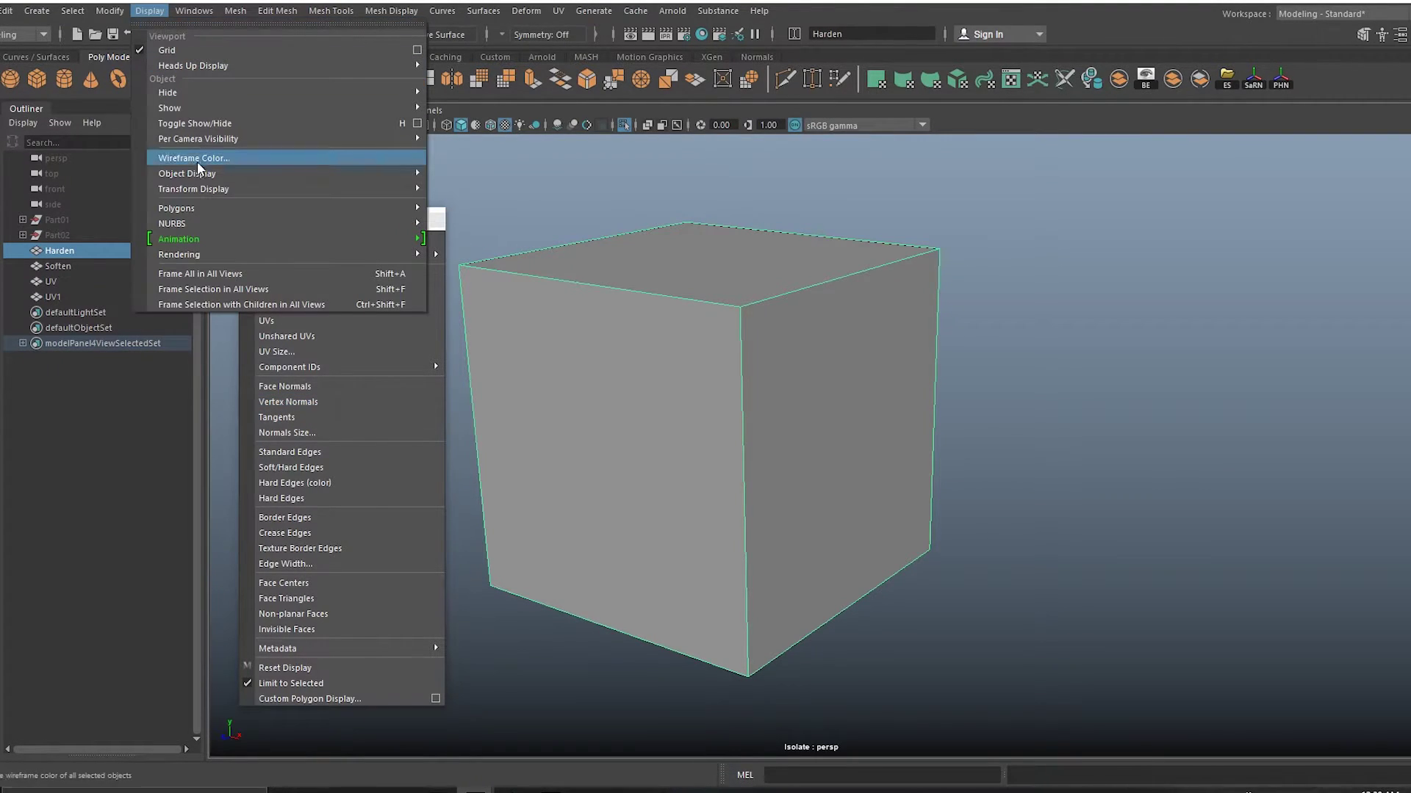
{"action": "mouse_move", "coordinate": [194, 212]}
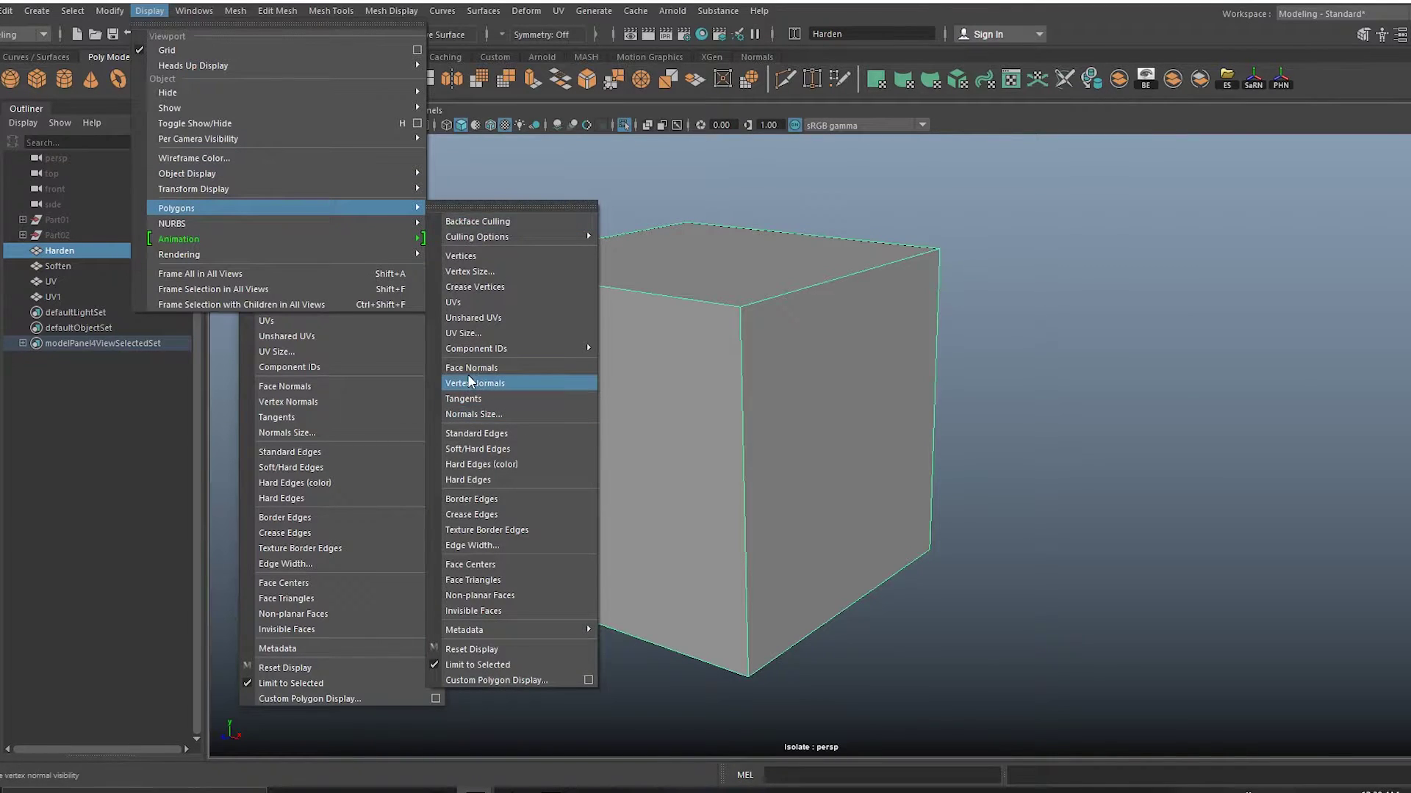
{"action": "left_click", "coordinate": [485, 214]}
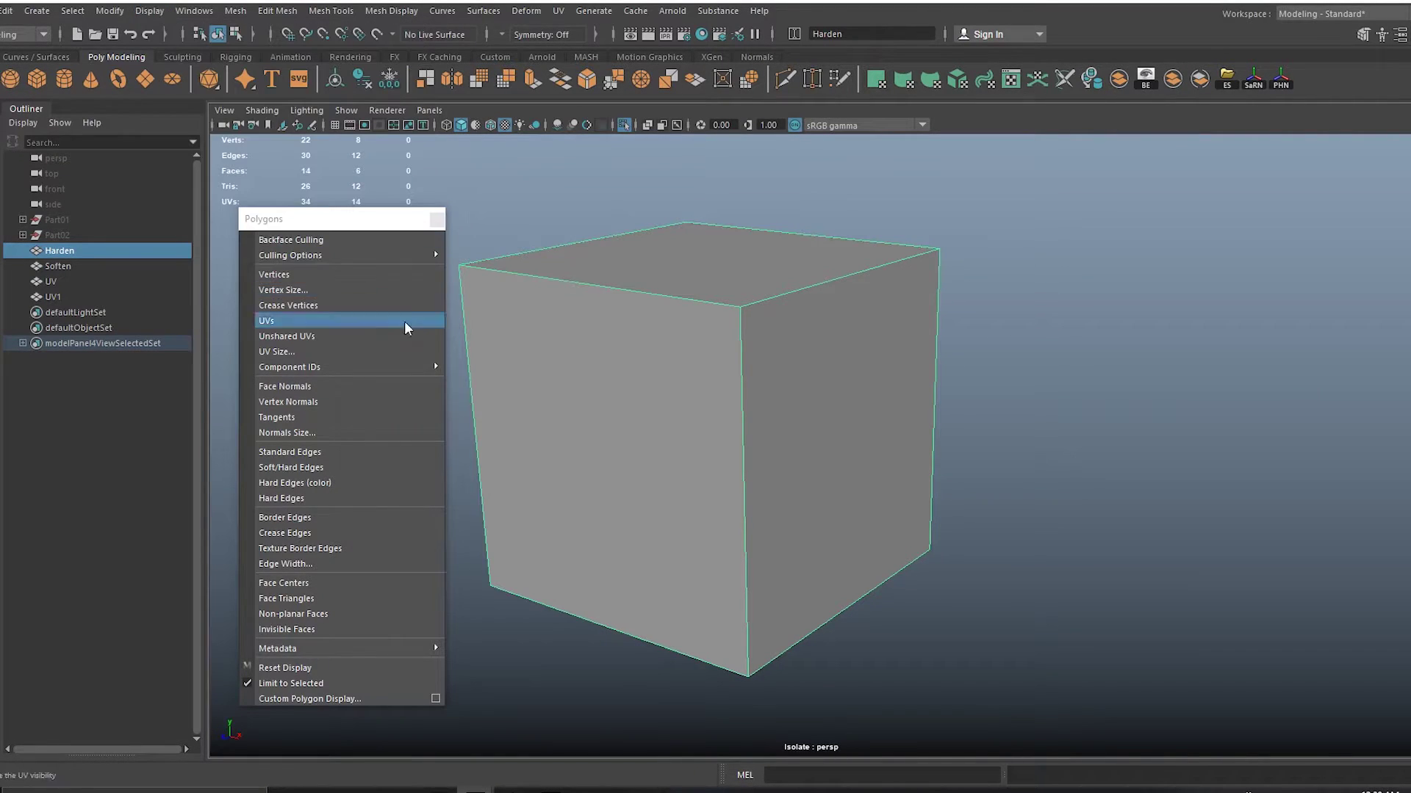
{"action": "left_click", "coordinate": [327, 408]}
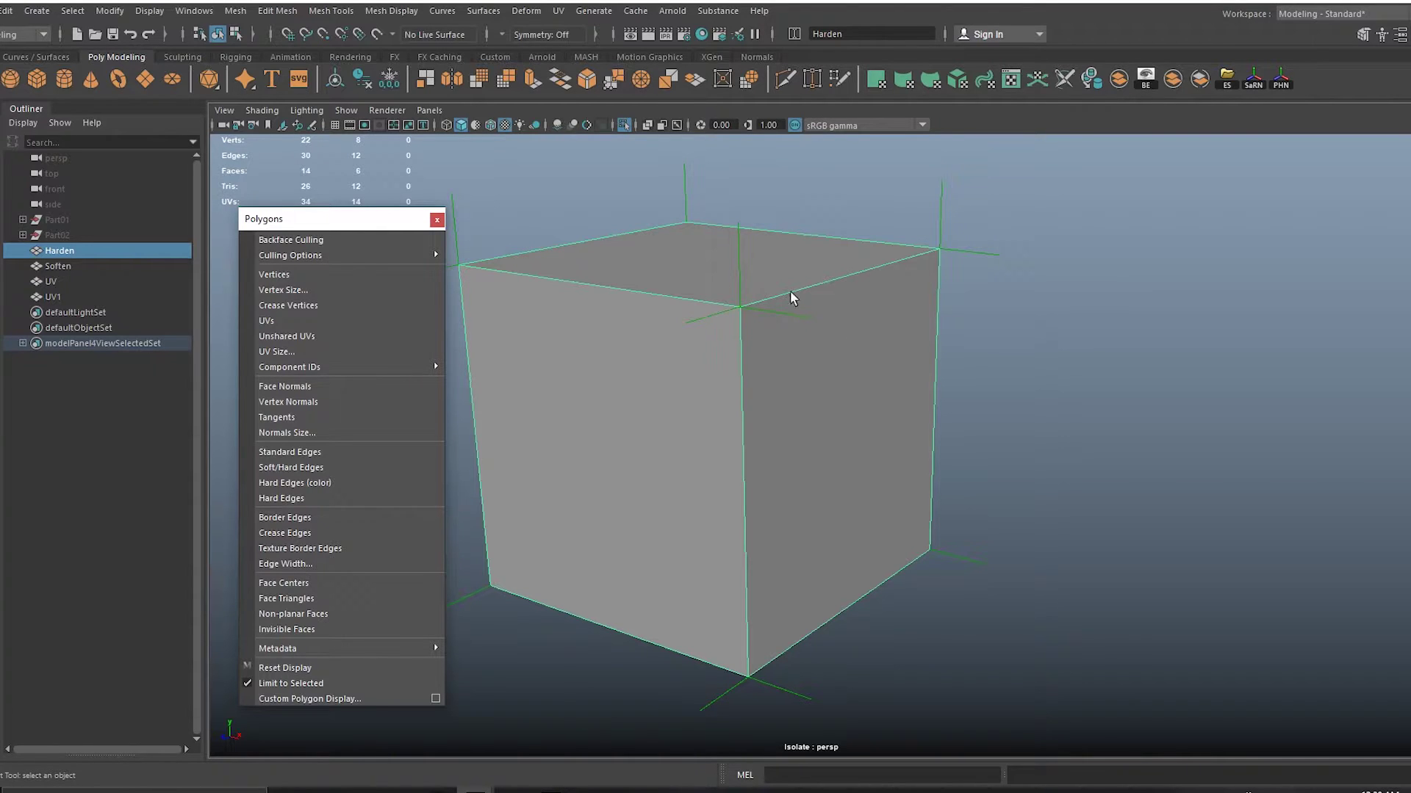
{"action": "left_click_drag", "start_coordinate": [821, 420], "coordinate": [838, 443], "text": "alt"}
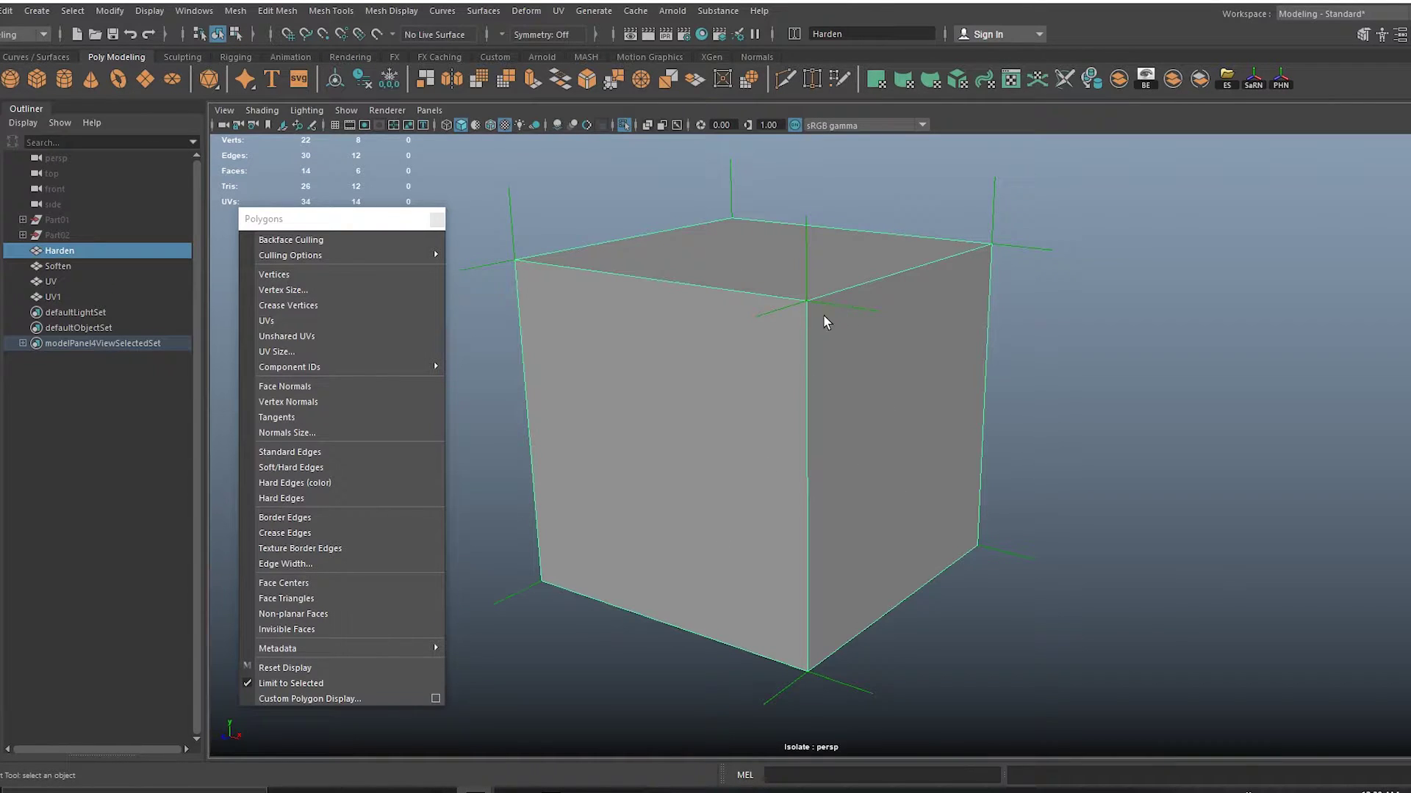
{"action": "left_click_drag", "start_coordinate": [832, 327], "coordinate": [836, 379], "text": "alt"}
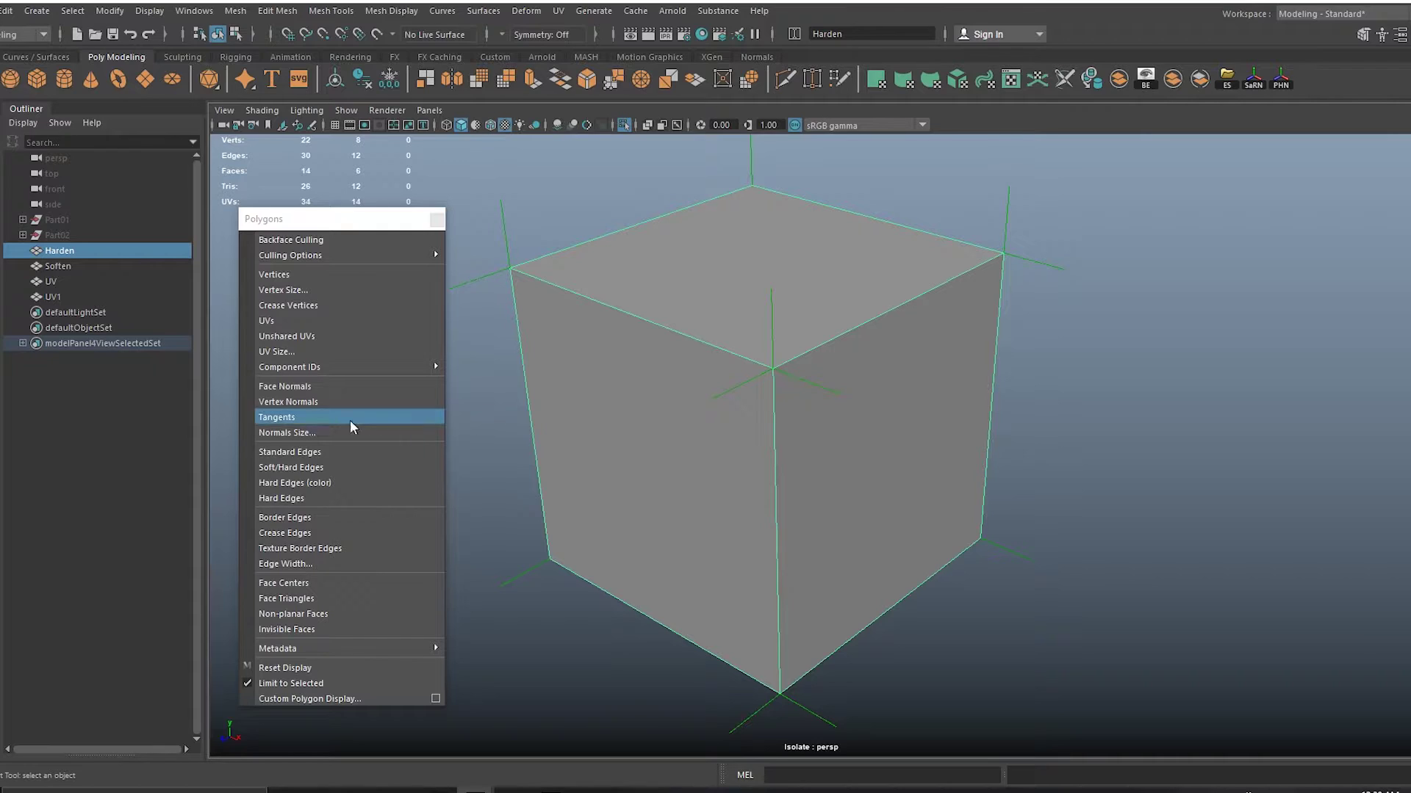
Display the cube's face normals in place of its vertex normals and switch back to vertex normals only.
{"action": "left_click", "coordinate": [302, 387]}
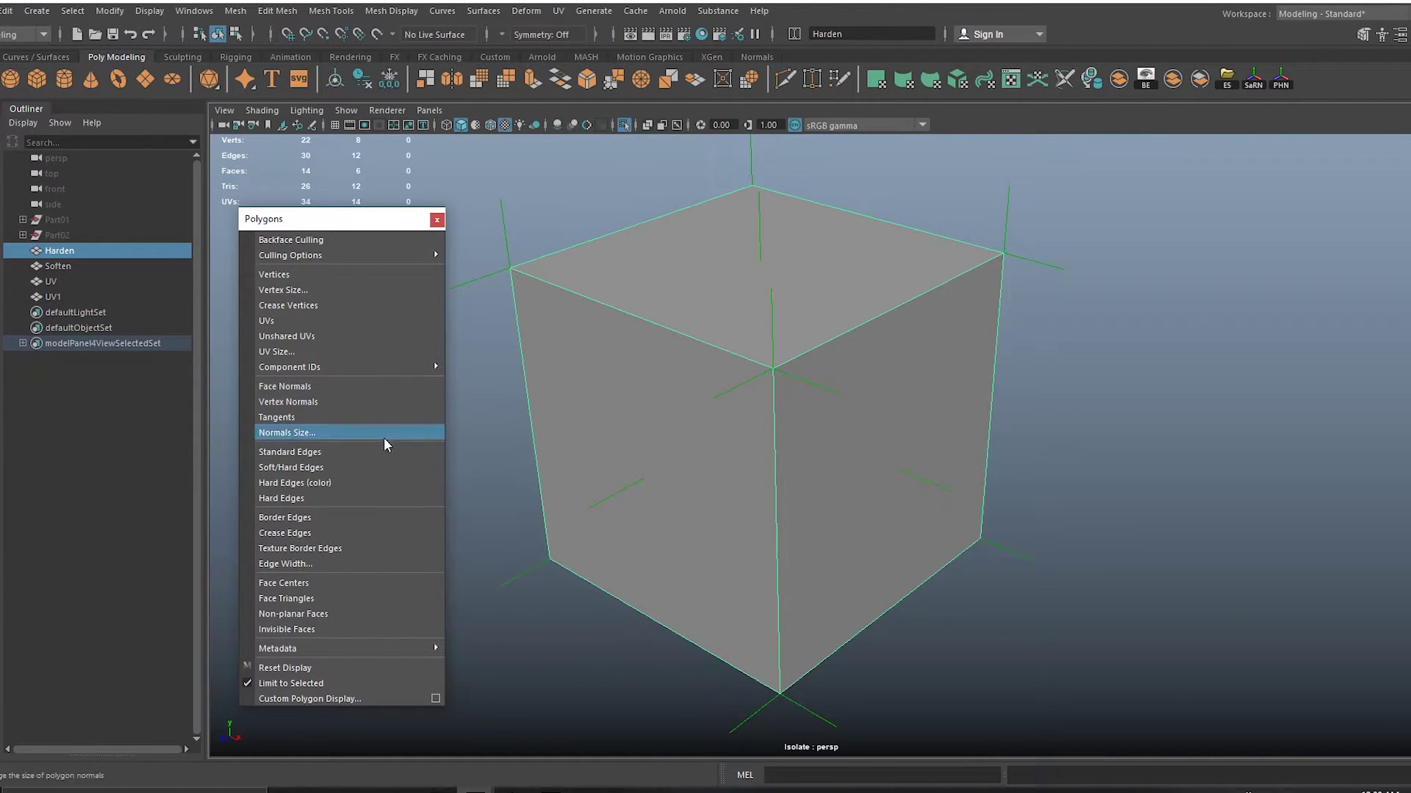
{"action": "left_click", "coordinate": [345, 403]}
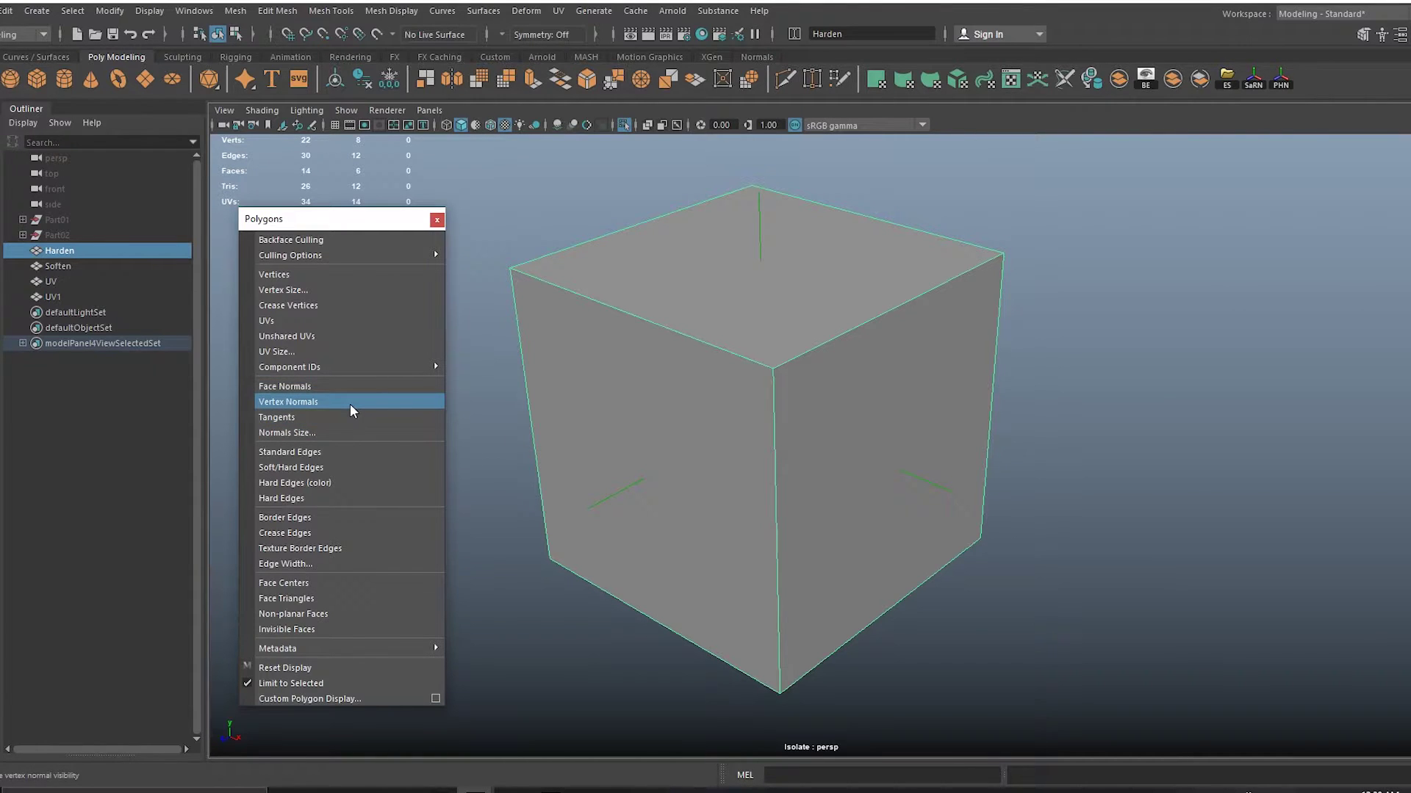
{"action": "left_click", "coordinate": [314, 392]}
{"action": "left_click", "coordinate": [316, 402]}
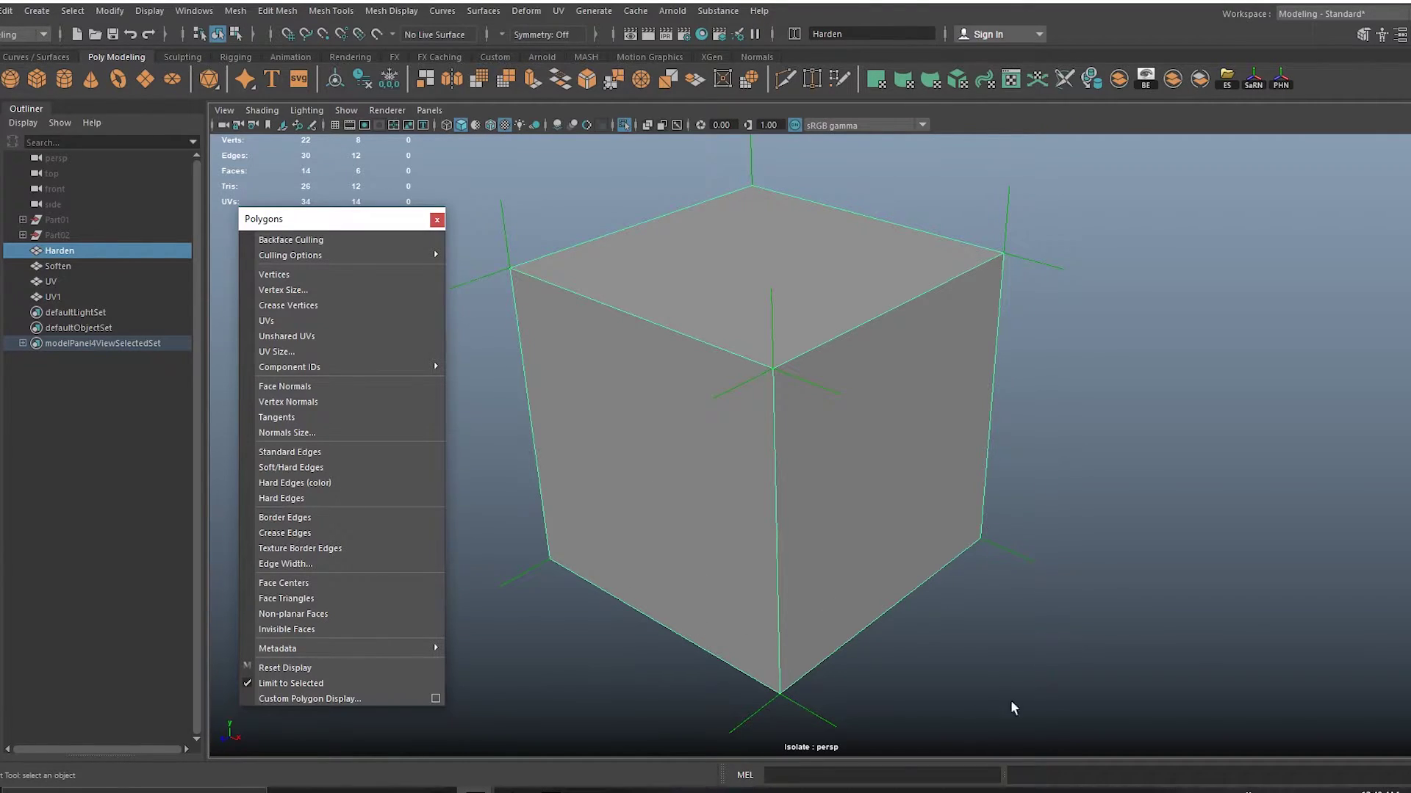
Display the tangents and face normals on the Harden cube.
{"action": "left_click", "coordinate": [287, 418]}
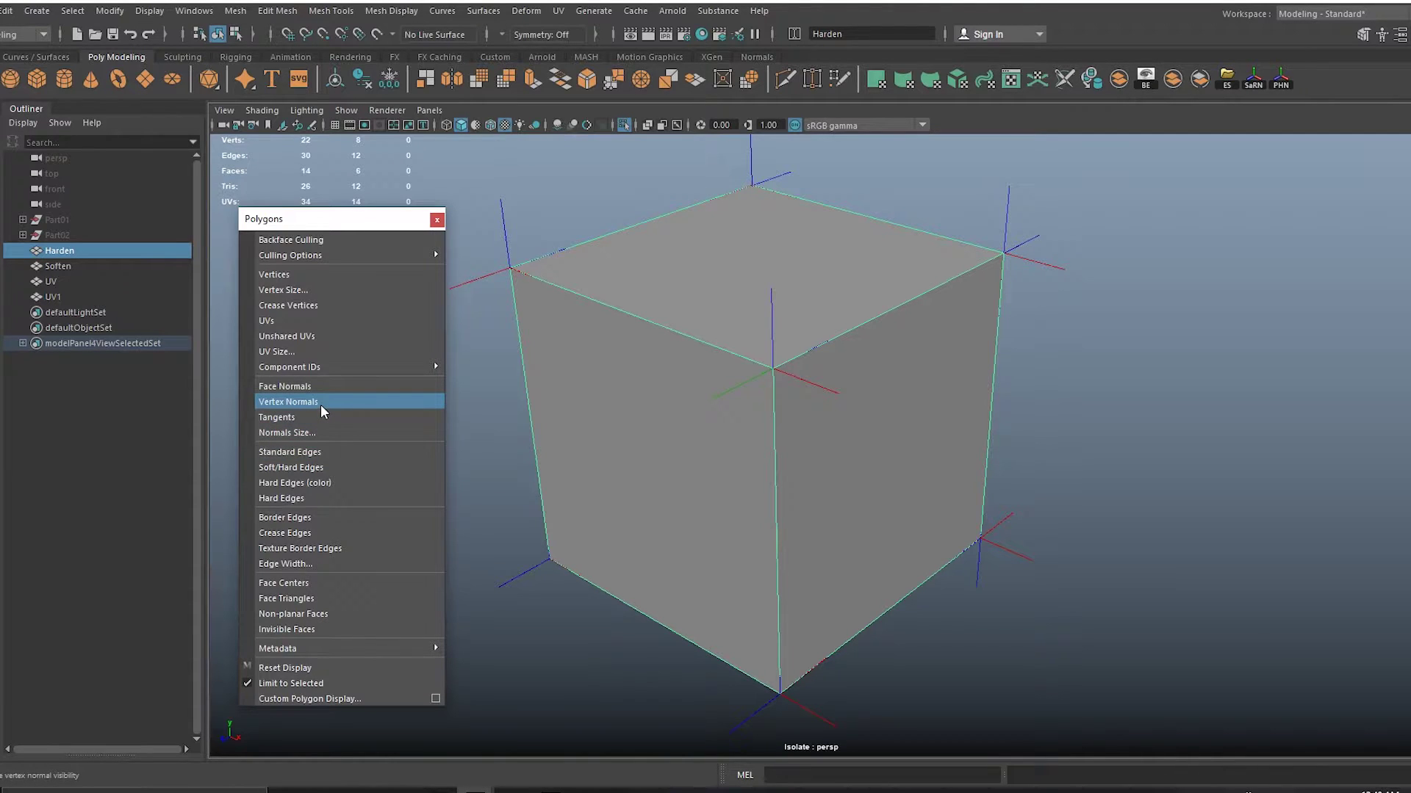
{"action": "left_click_drag", "start_coordinate": [680, 404], "coordinate": [746, 409], "text": "alt"}
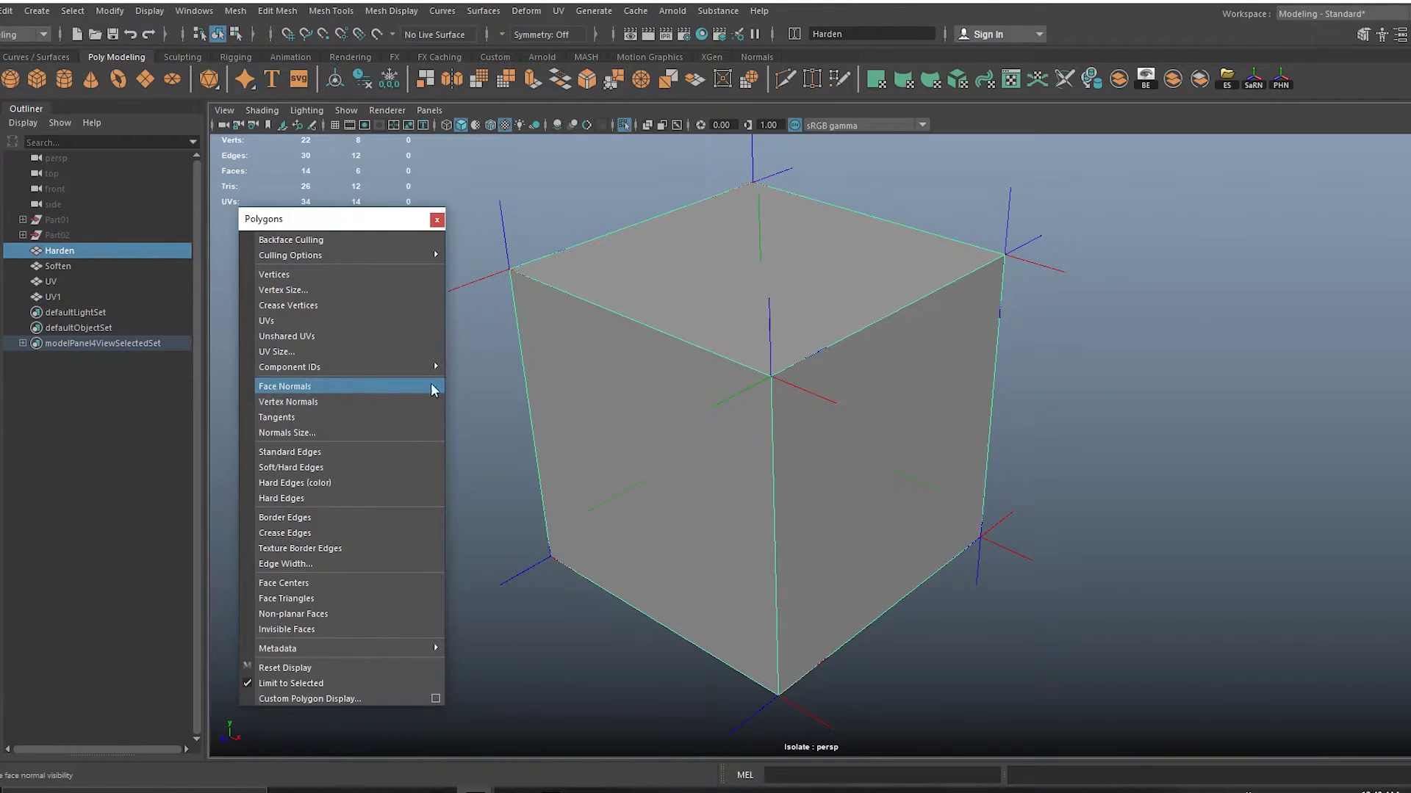
{"action": "left_click_drag", "start_coordinate": [498, 391], "coordinate": [781, 425], "text": "alt"}
{"action": "key", "text": "f"}
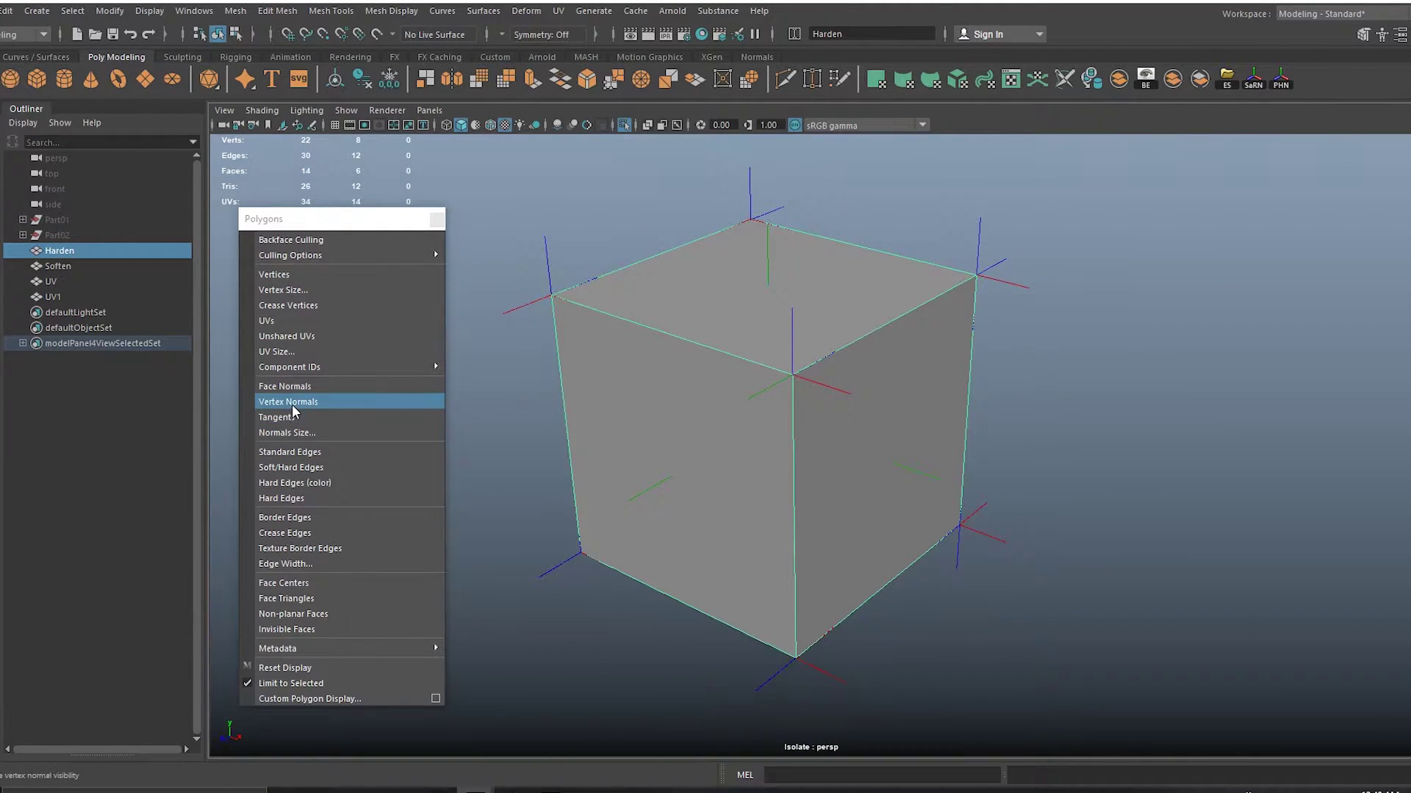
Hide all normals and tangents on the cube.
{"action": "left_click", "coordinate": [302, 387]}
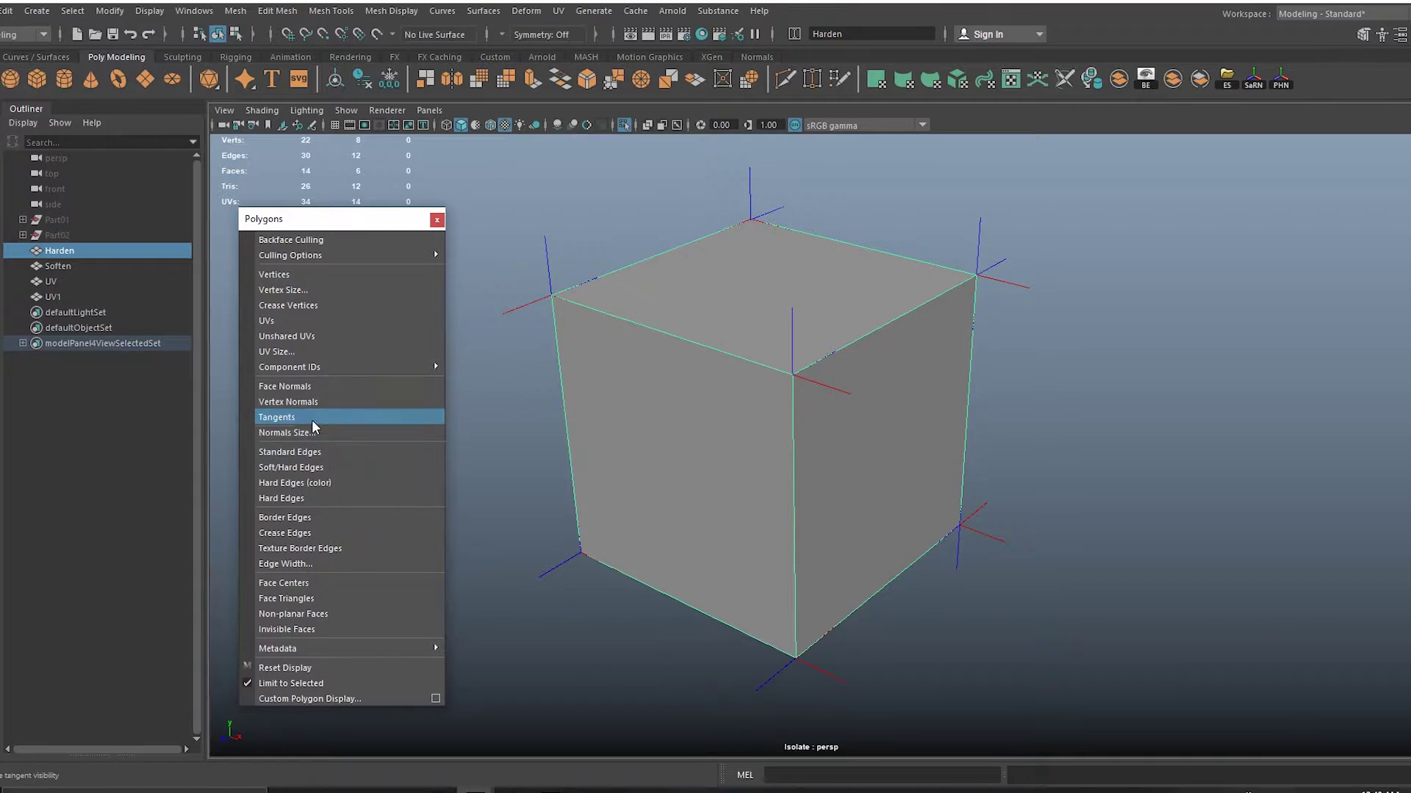
{"action": "left_click", "coordinate": [315, 417]}
{"action": "mouse_move", "coordinate": [415, 225]}
{"action": "left_mouse_down"}
{"action": "mouse_move", "coordinate": [372, 213]}
{"action": "mouse_move", "coordinate": [401, 235]}
{"action": "left_mouse_up"}
Detach the Mesh Display commands as a floating window and close the floating polygon display options.
{"action": "left_click", "coordinate": [389, 10]}
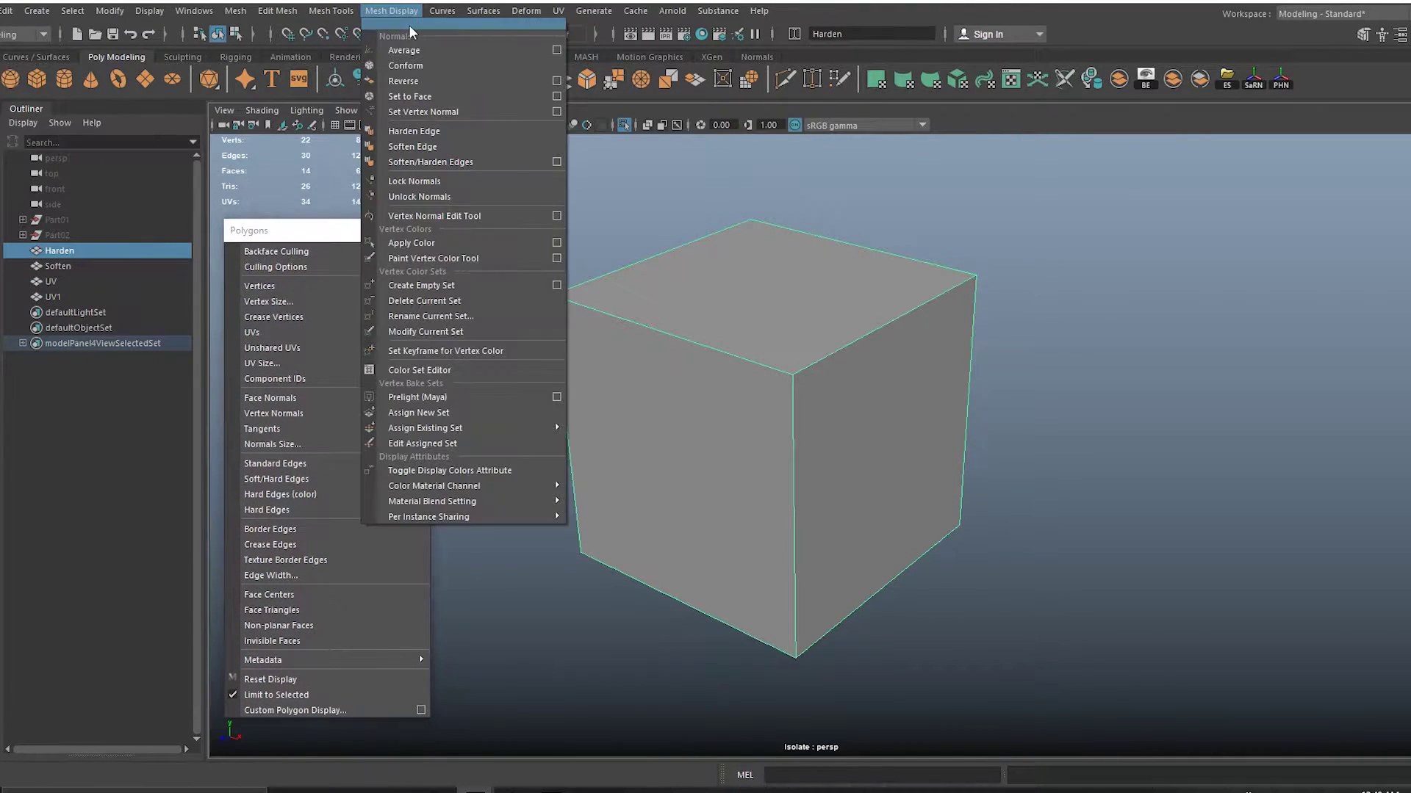
{"action": "left_click", "coordinate": [415, 20]}
{"action": "left_click_drag", "start_coordinate": [400, 137], "coordinate": [329, 187]}
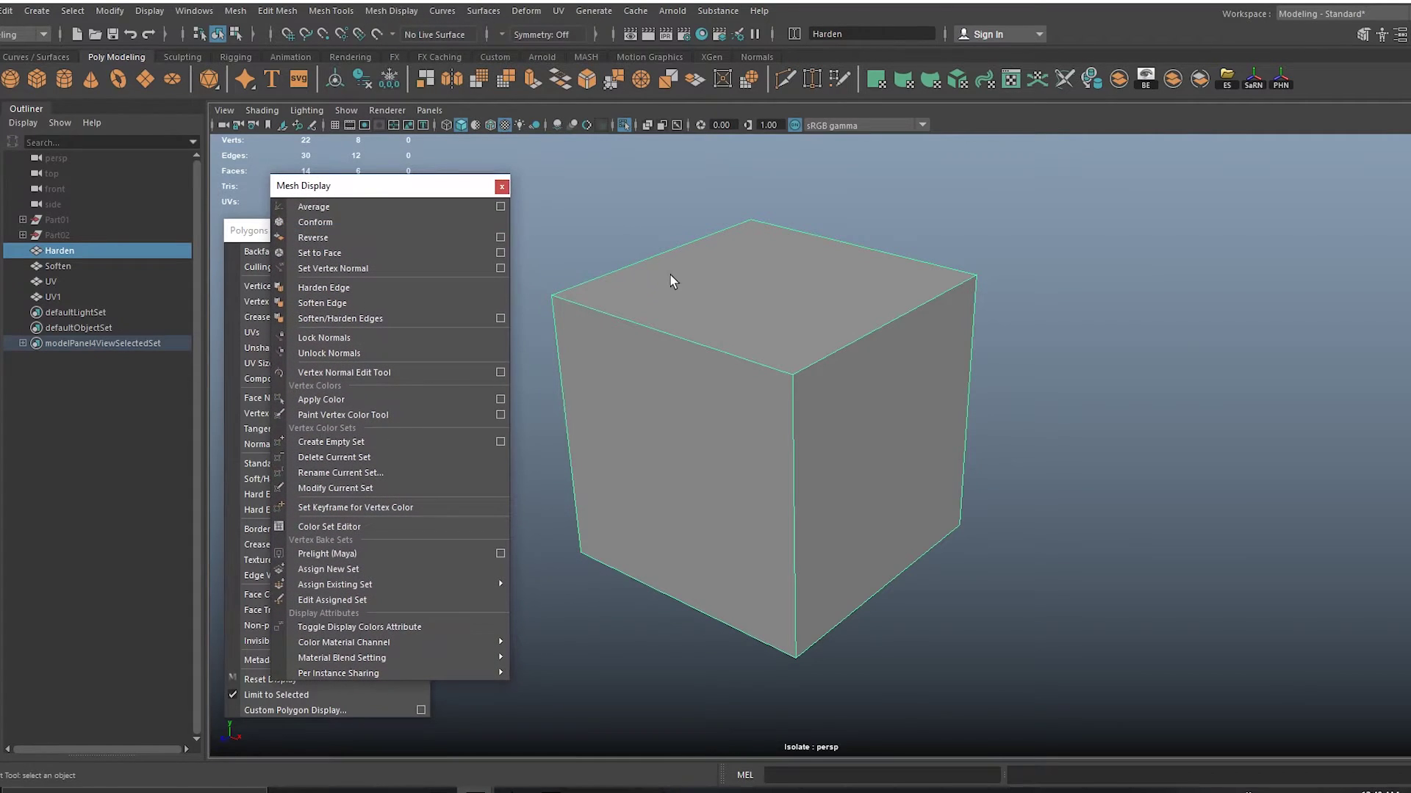
{"action": "left_click", "coordinate": [251, 230]}
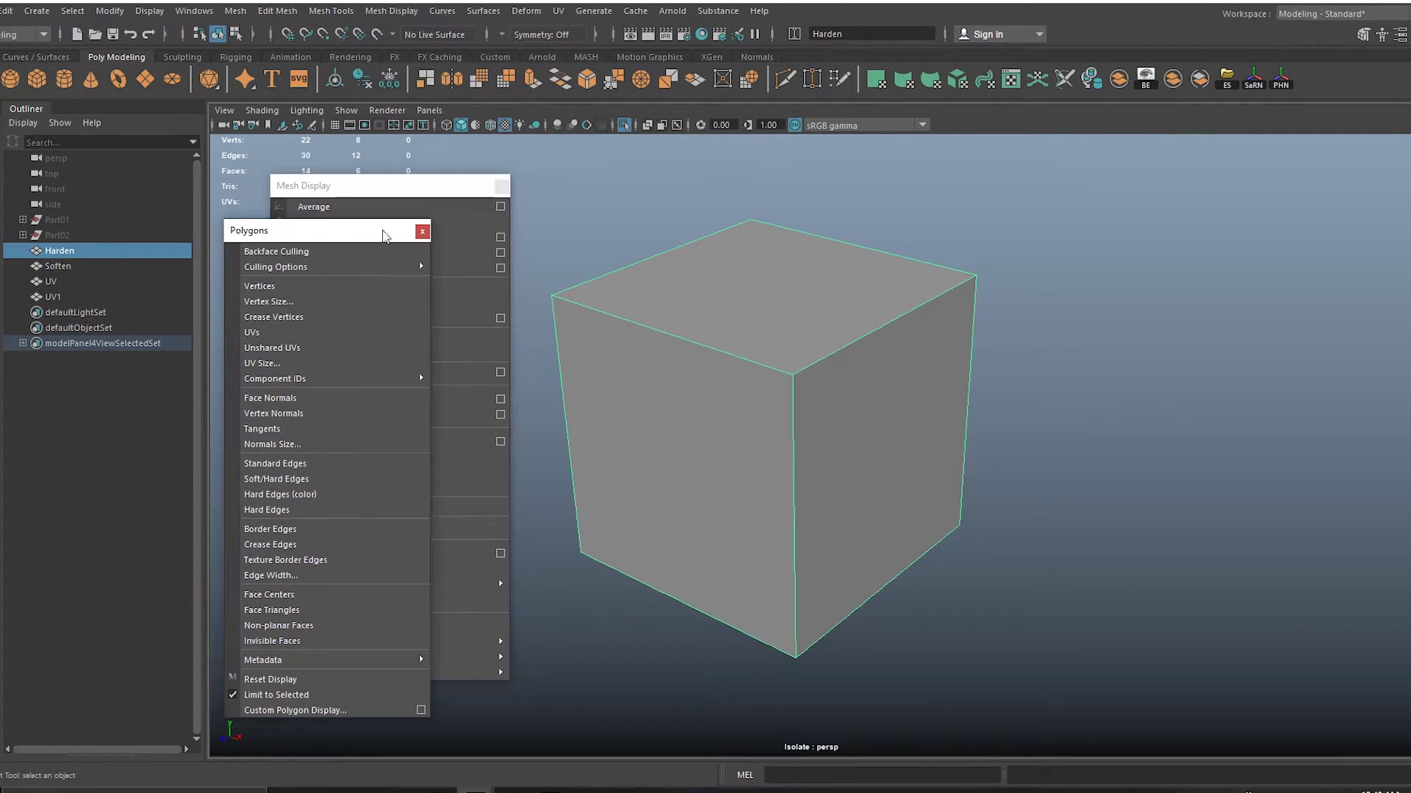
{"action": "left_click", "coordinate": [424, 234]}
{"action": "left_click_drag", "start_coordinate": [396, 186], "coordinate": [396, 236]}
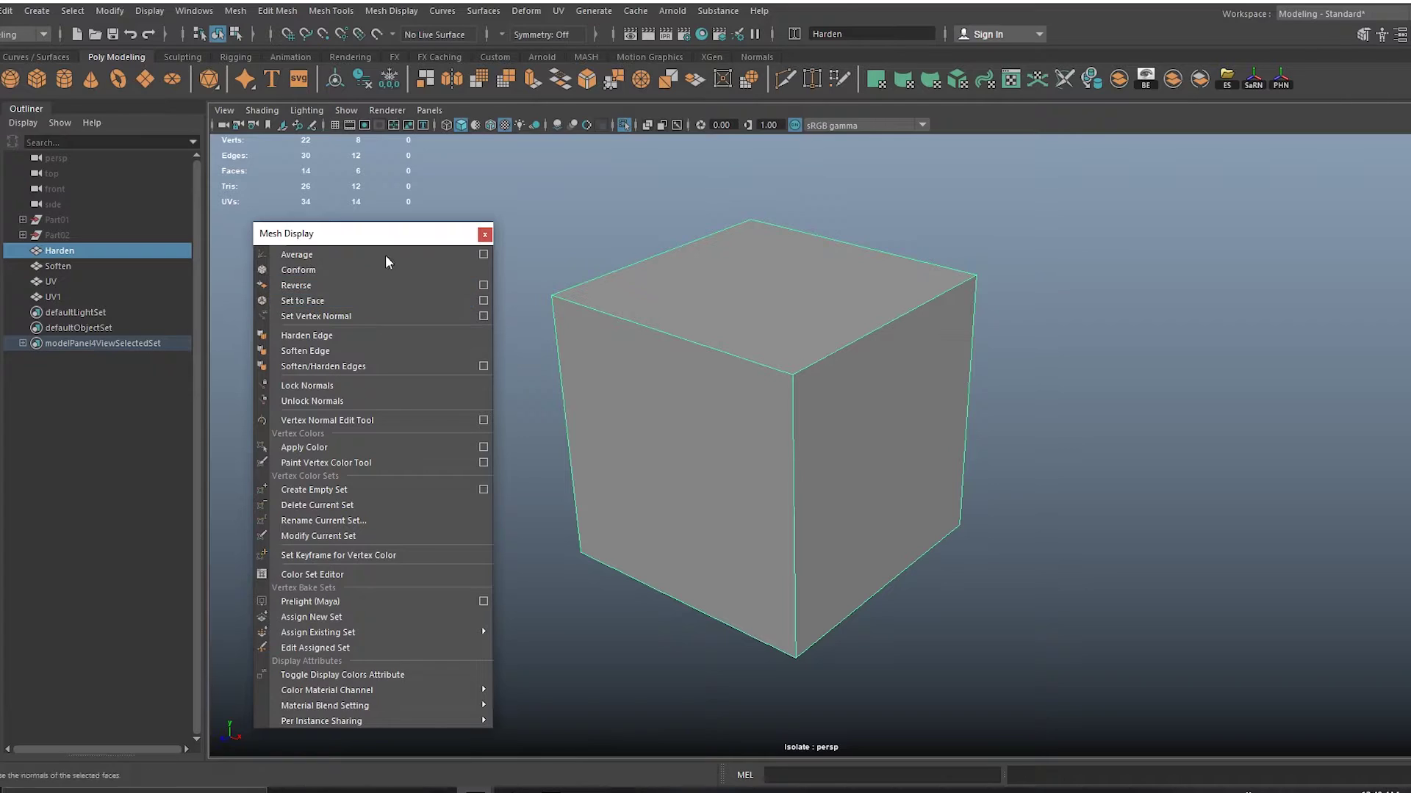
Place the detached polygon display options beside the Mesh Display window and show the cube's vertex normals.
{"action": "left_click", "coordinate": [149, 12]}
{"action": "mouse_move", "coordinate": [180, 209]}
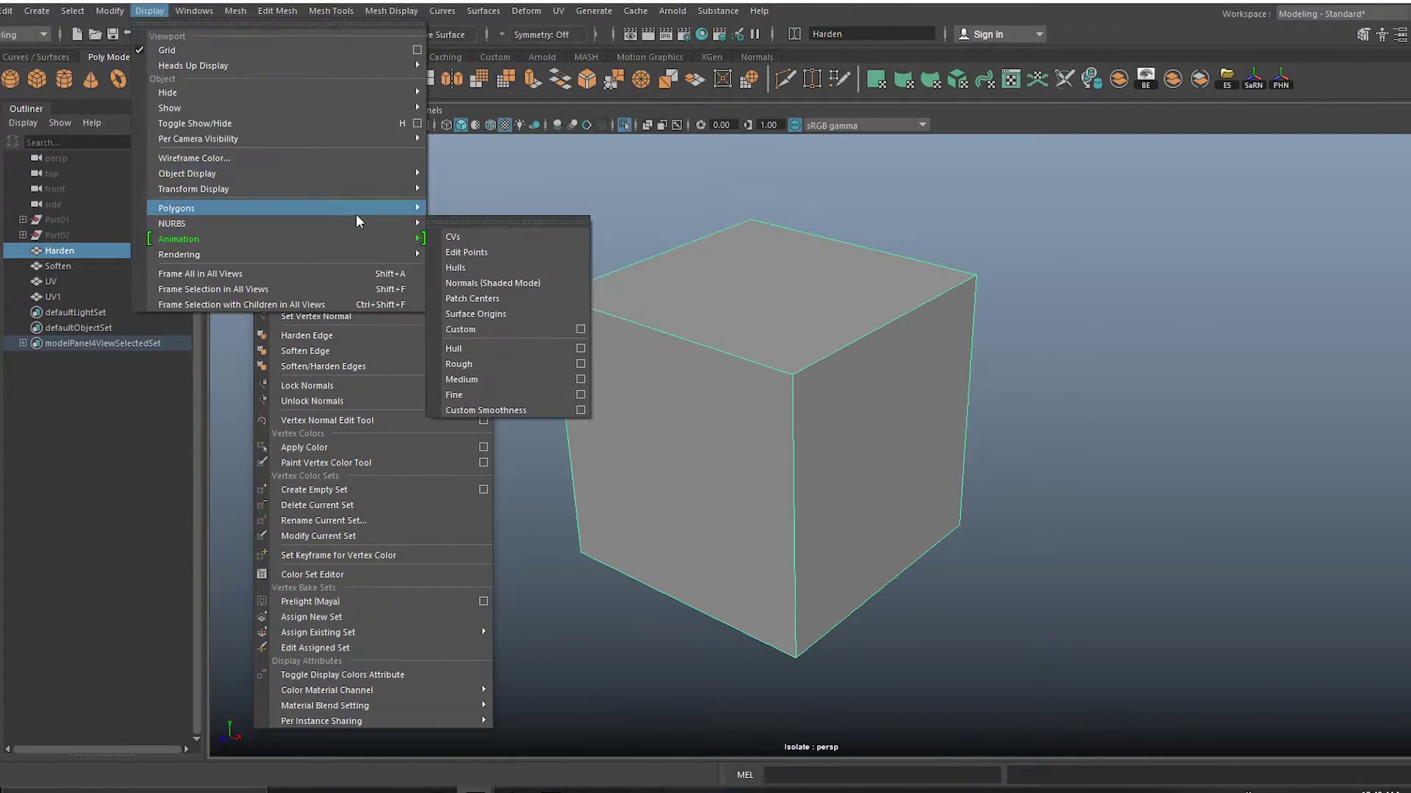
{"action": "left_click", "coordinate": [536, 208]}
{"action": "left_click_drag", "start_coordinate": [535, 212], "coordinate": [314, 213]}
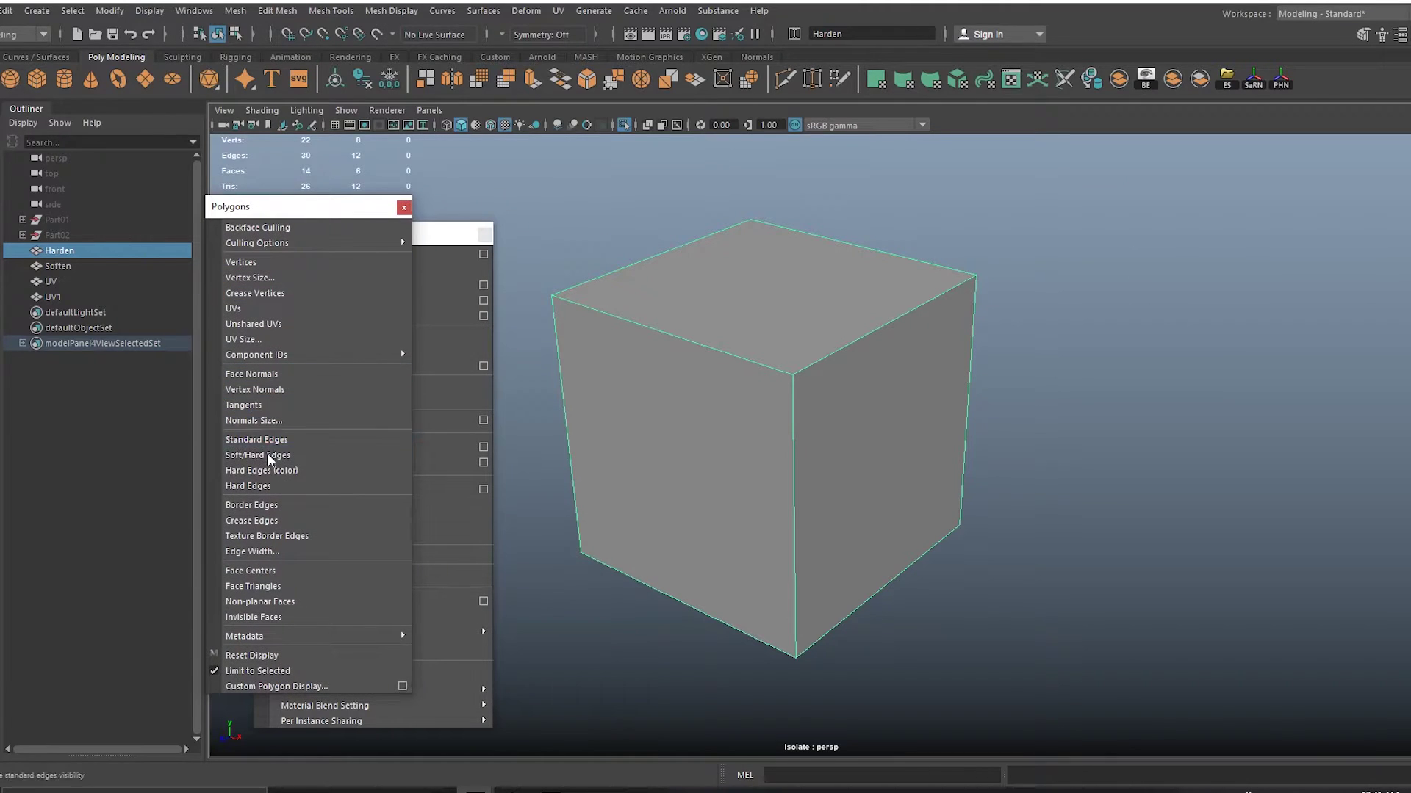
{"action": "left_click", "coordinate": [254, 390]}
{"action": "left_click", "coordinate": [438, 234]}
{"action": "mouse_move", "coordinate": [394, 239]}
{"action": "left_mouse_down"}
{"action": "mouse_move", "coordinate": [413, 228]}
{"action": "mouse_move", "coordinate": [455, 254]}
{"action": "mouse_move", "coordinate": [491, 212]}
{"action": "mouse_move", "coordinate": [404, 214]}
{"action": "left_mouse_up"}
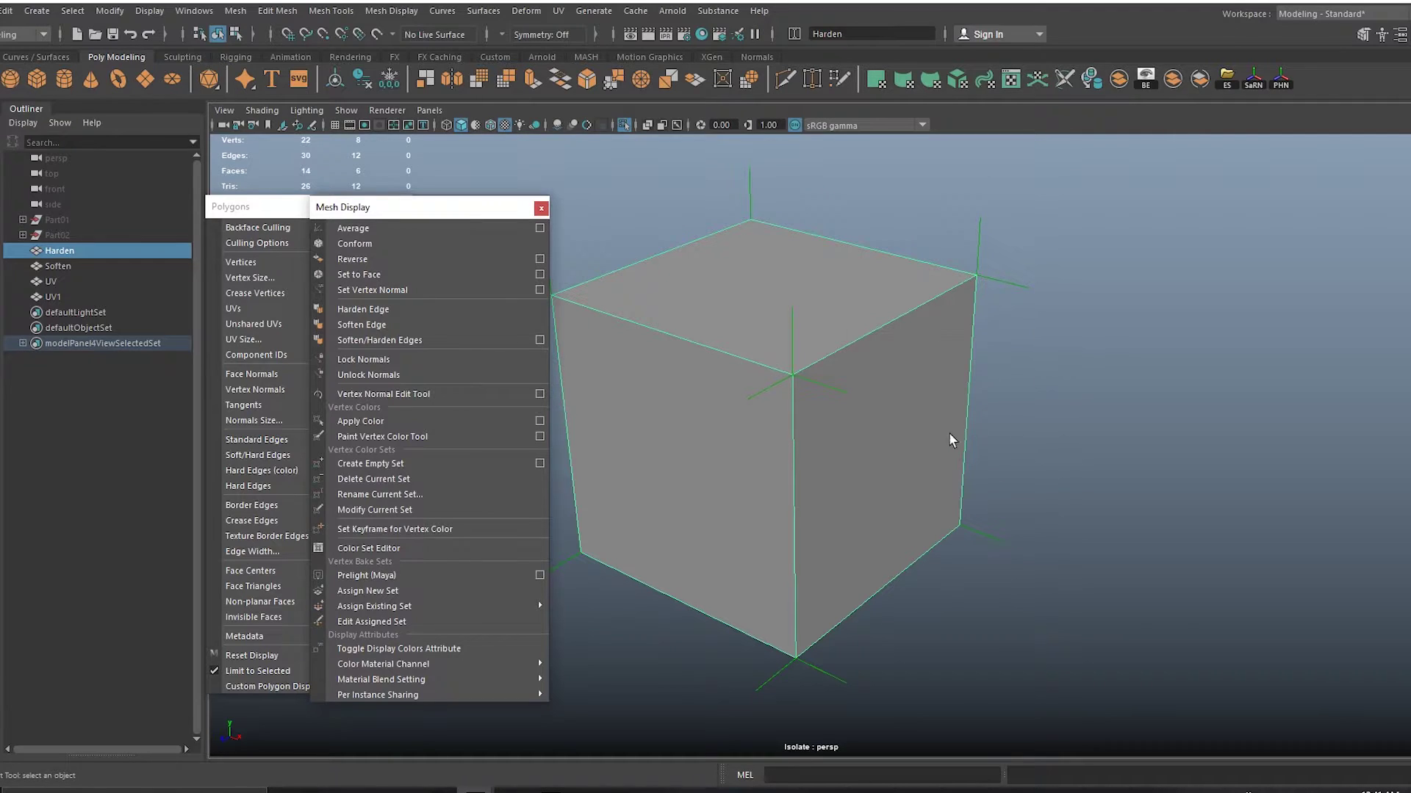
Examine the cube from outside and inside with its vertex normals displayed.
{"action": "left_click_drag", "start_coordinate": [928, 450], "coordinate": [968, 397], "text": "alt"}
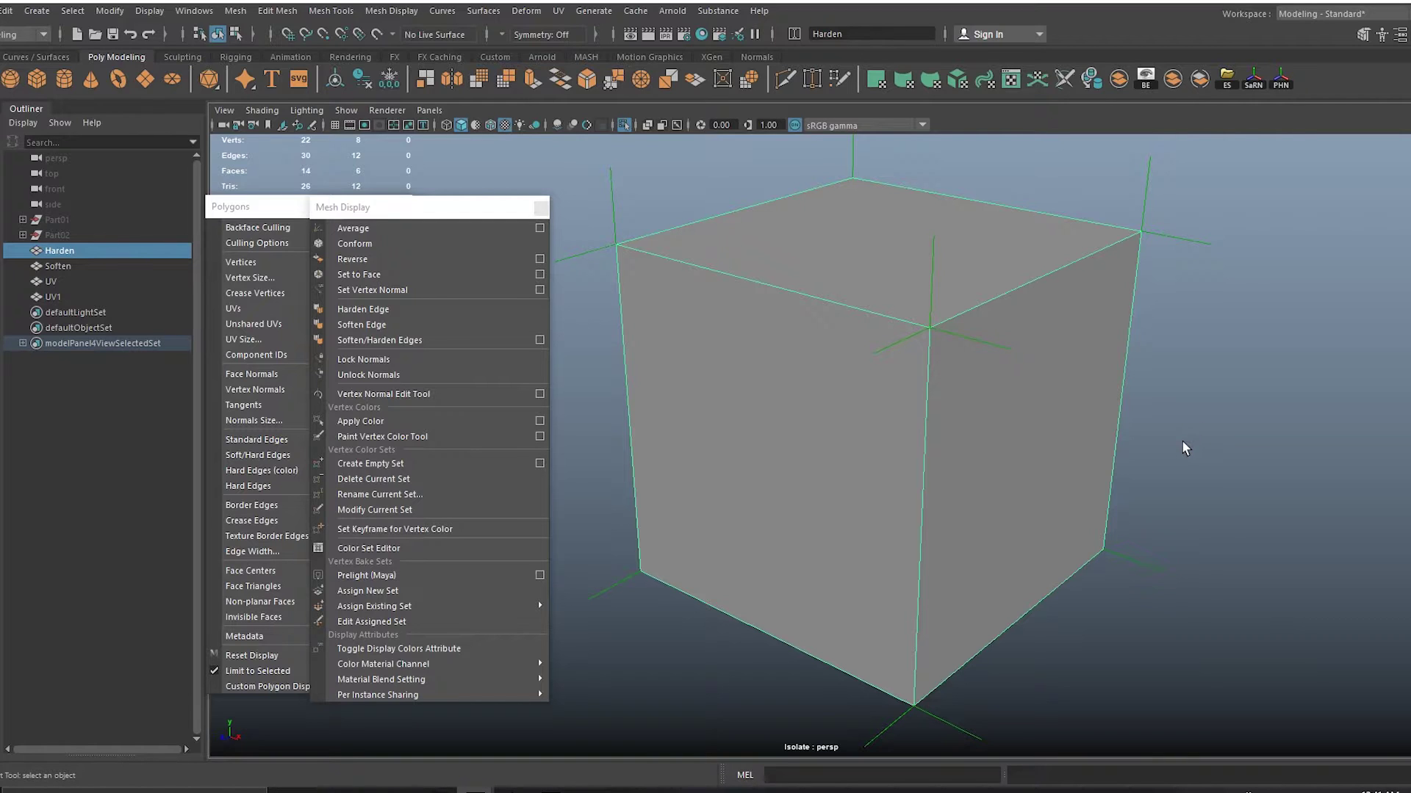
{"action": "right_click_drag", "start_coordinate": [907, 431], "coordinate": [1036, 491], "text": "alt"}
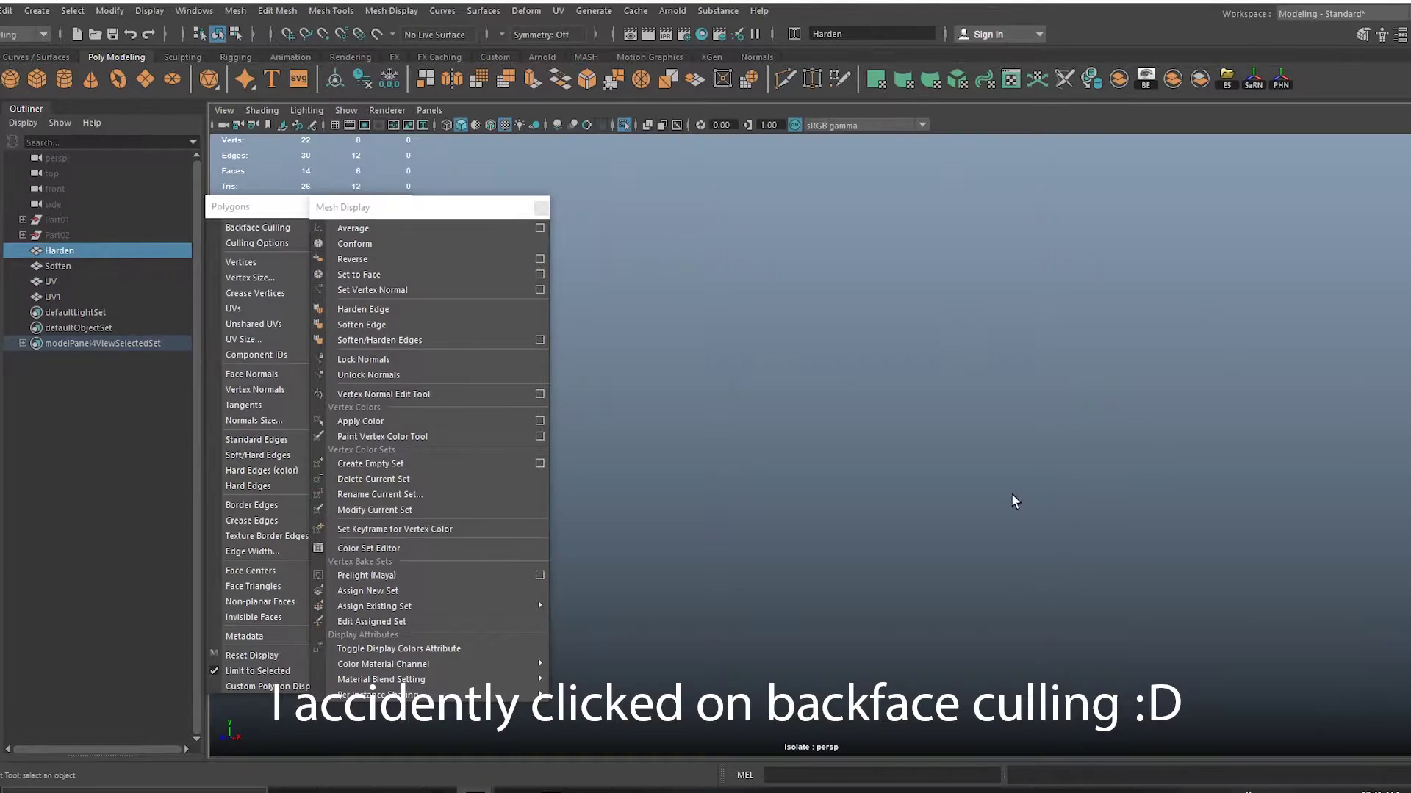
{"action": "right_click_drag", "start_coordinate": [1020, 343], "coordinate": [924, 365], "text": "alt"}
{"action": "key", "text": "f"}
{"action": "key", "text": "r"}
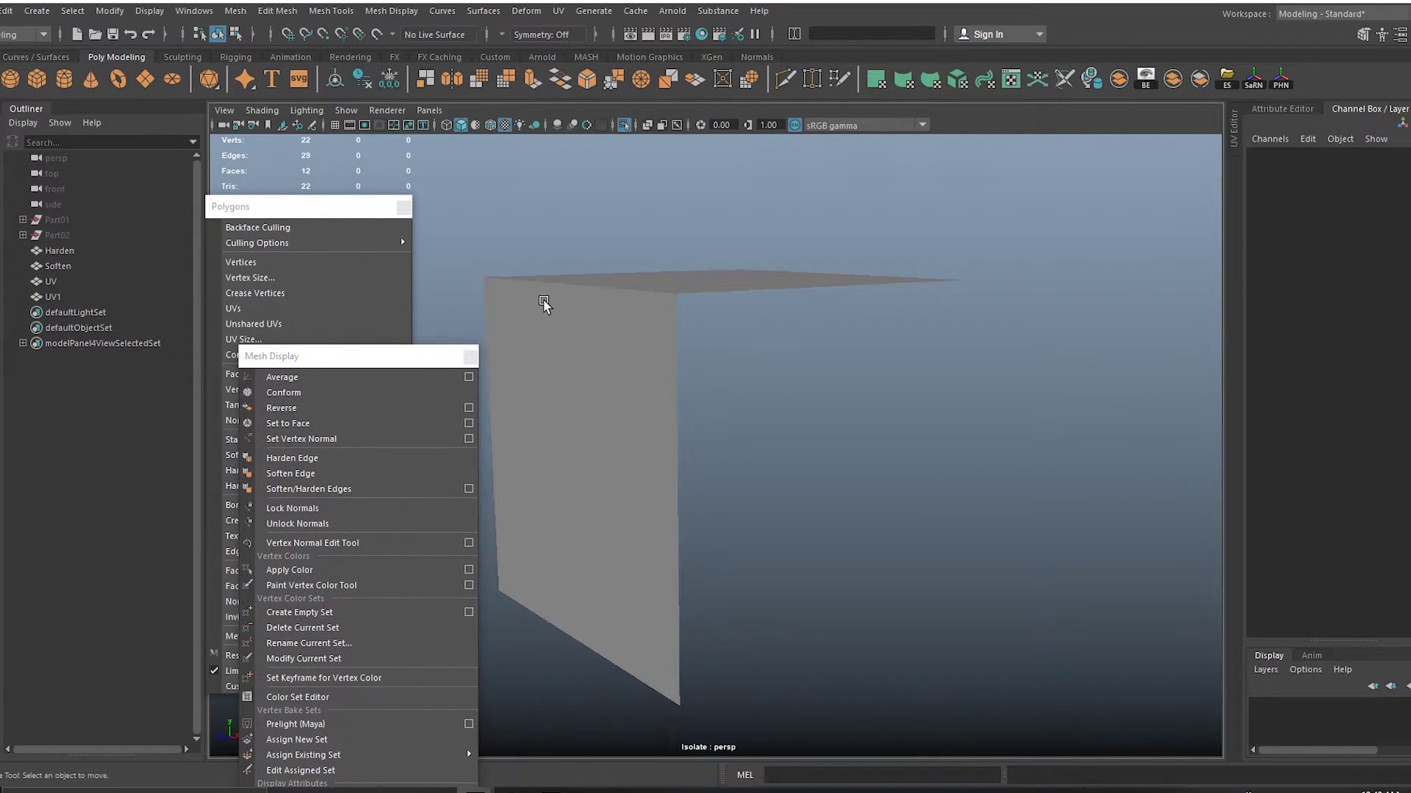
Select the Harden cube and turn off its backface culling.
{"action": "left_click", "coordinate": [544, 300]}
{"action": "left_click", "coordinate": [277, 216]}
{"action": "left_click", "coordinate": [277, 228]}
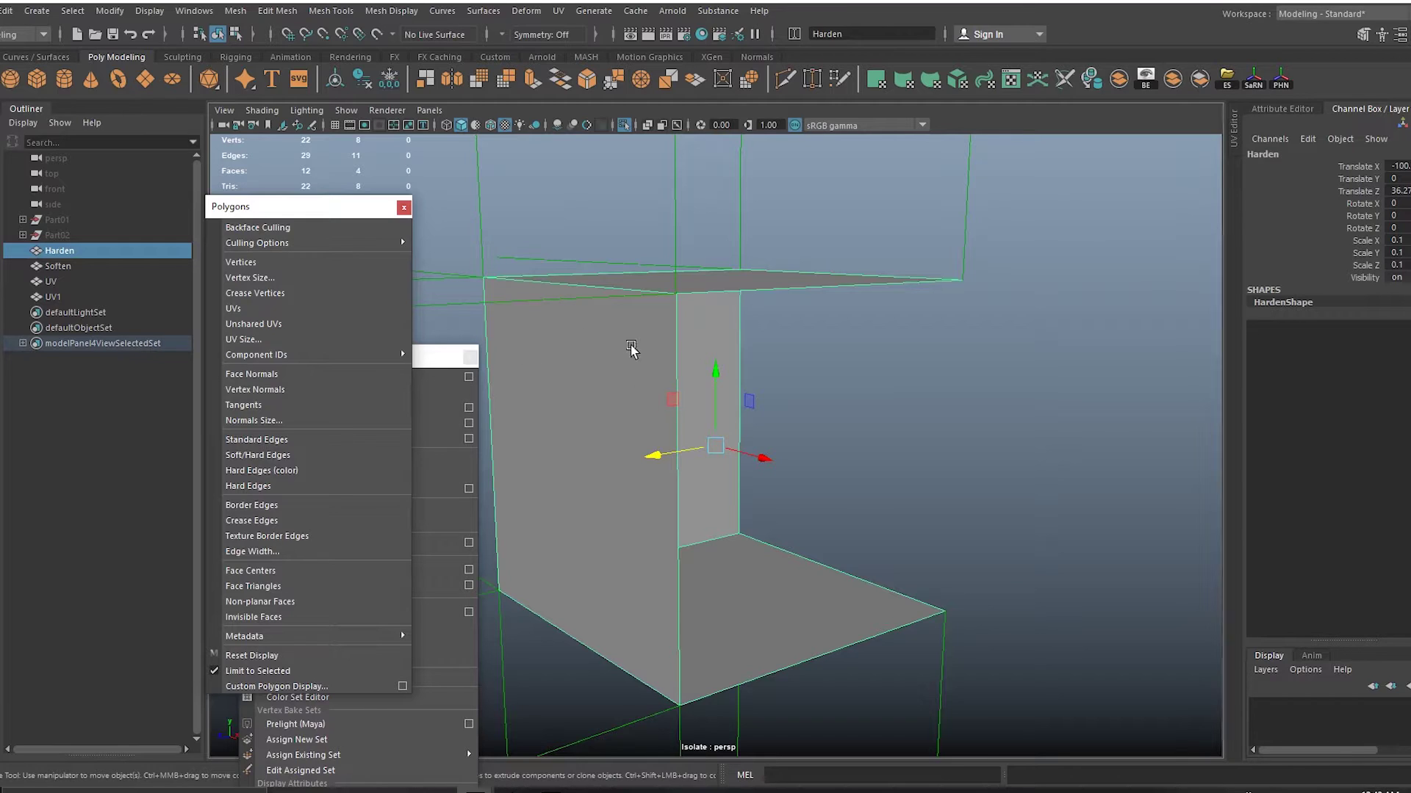
{"action": "mouse_move", "coordinate": [625, 349]}
{"action": "left_mouse_down", "text": "alt"}
{"action": "mouse_move", "coordinate": [609, 359]}
{"action": "mouse_move", "coordinate": [621, 359]}
{"action": "left_mouse_up", "text": "alt"}
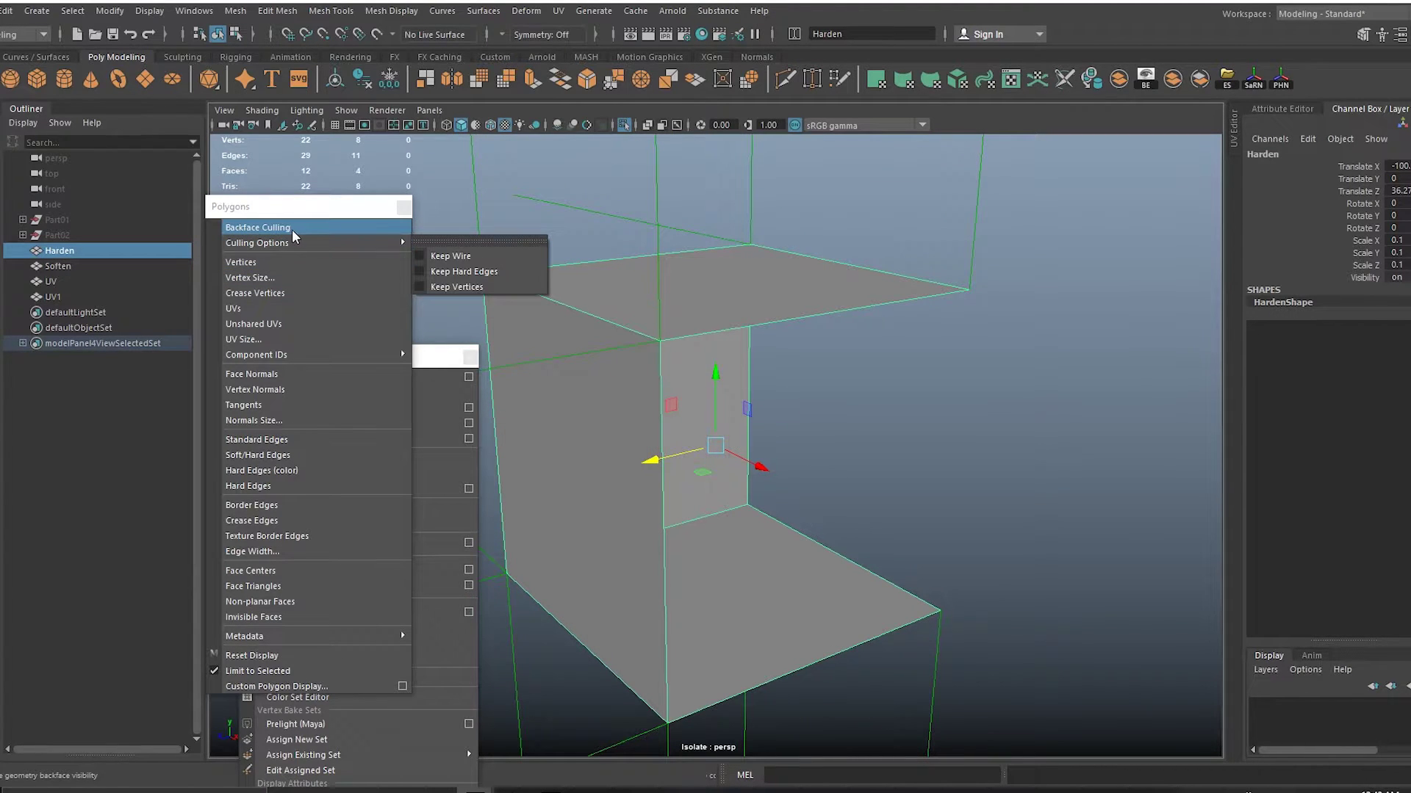
{"action": "left_click", "coordinate": [292, 229]}
{"action": "left_click", "coordinate": [292, 229]}
{"action": "left_click_drag", "start_coordinate": [750, 552], "coordinate": [616, 540], "text": "alt"}
Turn off two-sided lighting in the perspective viewport.
{"action": "left_click", "coordinate": [306, 110]}
{"action": "left_click", "coordinate": [346, 219]}
{"action": "left_click_drag", "start_coordinate": [621, 273], "coordinate": [706, 349], "text": "alt"}
Undo the scaling and face deletions on the Harden cube and return it to object mode.
{"action": "key", "text": "ctrl+z"}
{"action": "key", "text": "ctrl+z"}
{"action": "key", "text": "ctrl+z"}
{"action": "key", "text": "ctrl+z"}
{"action": "key", "text": "ctrl+z"}
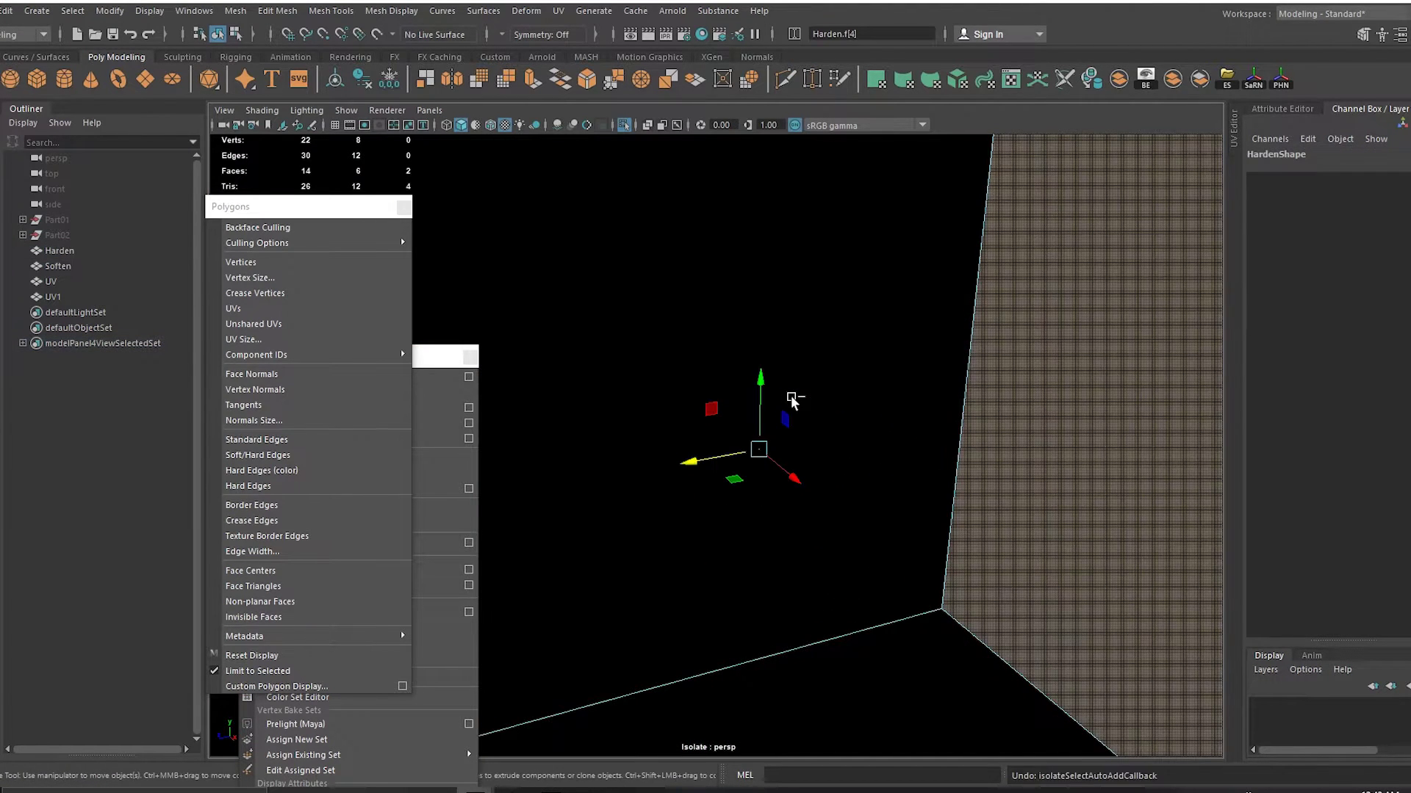
{"action": "key", "text": "ctrl+z"}
{"action": "left_click_drag", "start_coordinate": [791, 400], "coordinate": [545, 309], "text": "alt"}
{"action": "left_click_drag", "start_coordinate": [727, 330], "coordinate": [693, 395], "text": "alt"}
{"action": "right_click_drag", "start_coordinate": [711, 363], "coordinate": [787, 340]}
{"action": "left_click_drag", "start_coordinate": [797, 332], "coordinate": [775, 352], "text": "alt"}
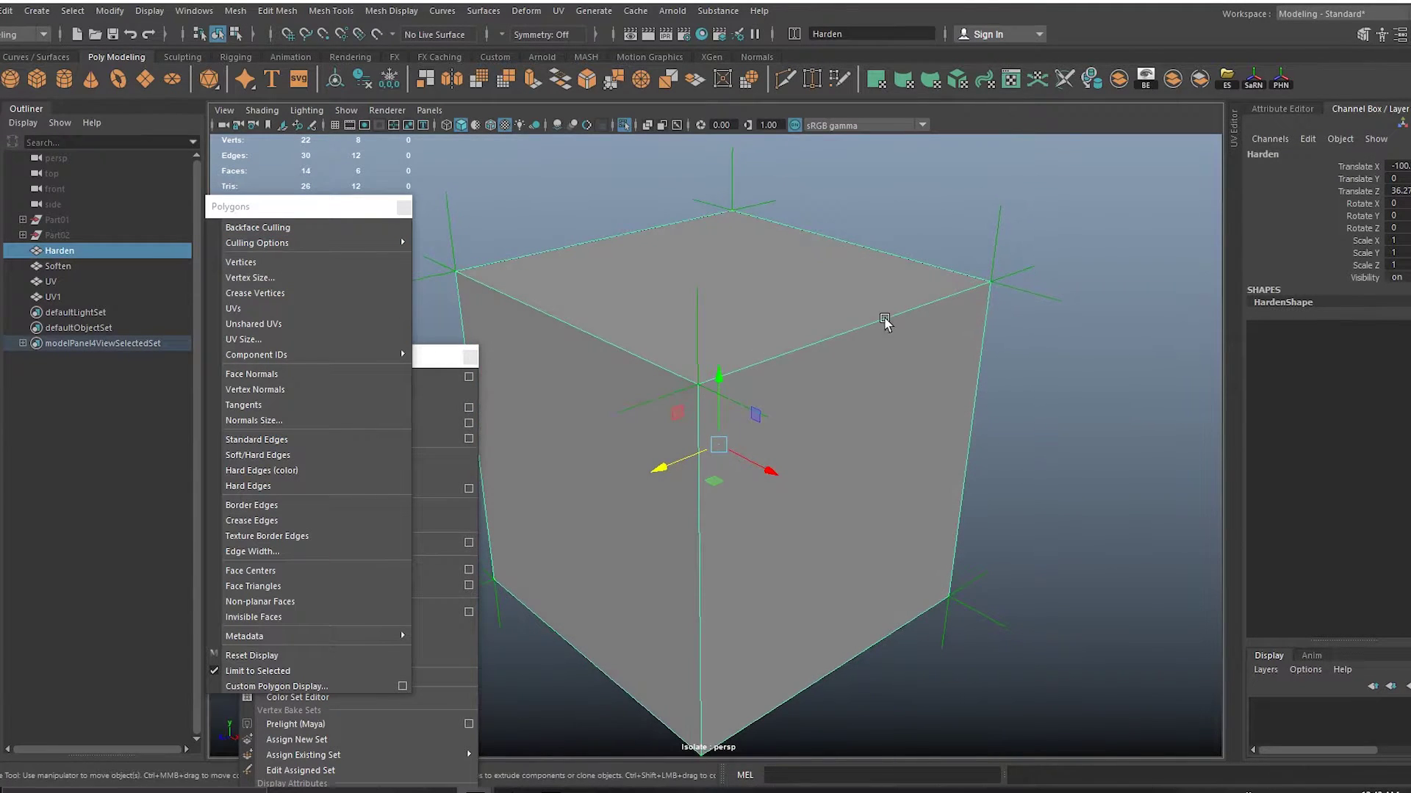
Examine the cube's inner corner where three faces meet and cancel the student version save prompt.
{"action": "middle_click_drag", "start_coordinate": [904, 463], "coordinate": [900, 412], "text": "alt"}
{"action": "right_click_drag", "start_coordinate": [900, 411], "coordinate": [1112, 592], "text": "alt"}
{"action": "middle_click_drag", "start_coordinate": [835, 399], "coordinate": [854, 586], "text": "alt"}
{"action": "right_click_drag", "start_coordinate": [854, 586], "coordinate": [904, 447], "text": "alt"}
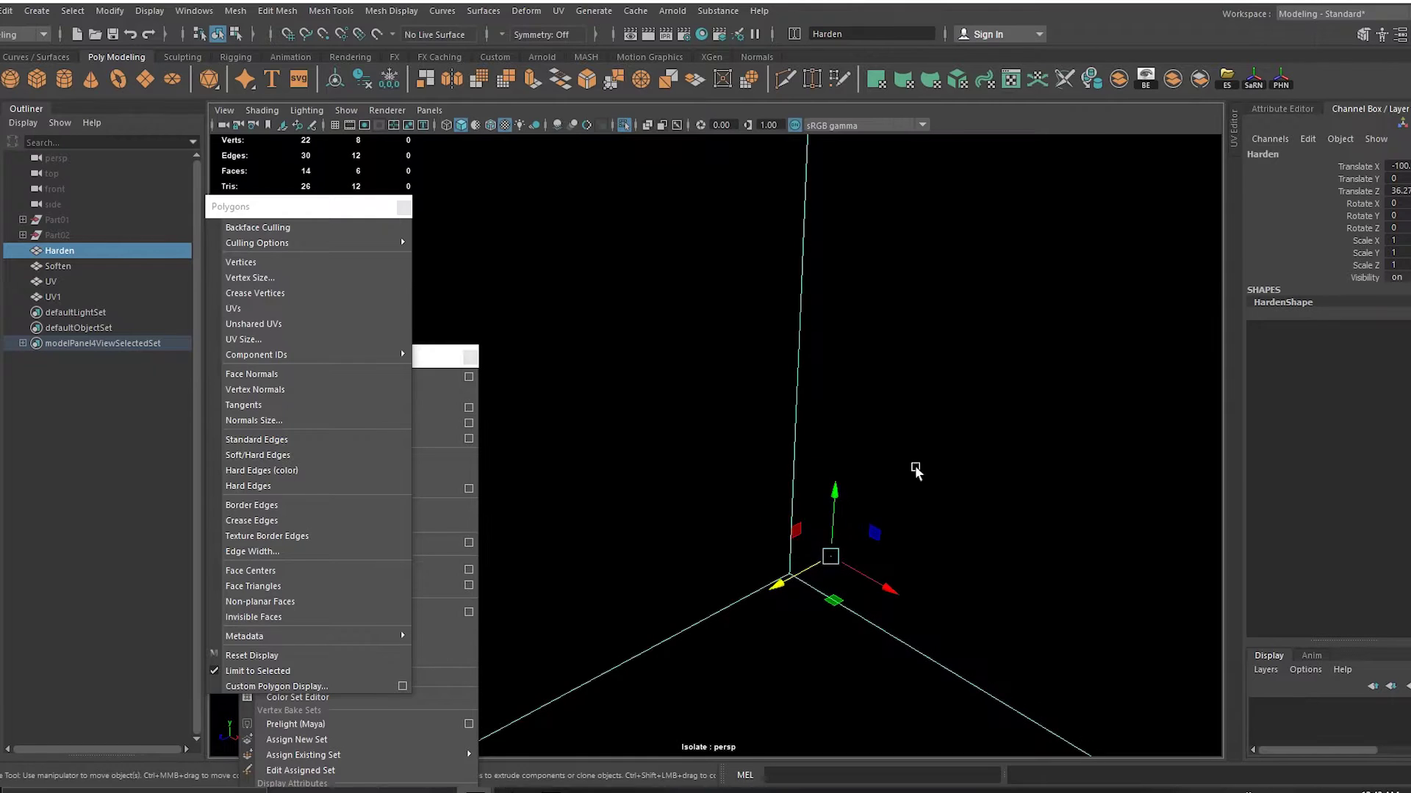
{"action": "left_click_drag", "start_coordinate": [904, 449], "coordinate": [784, 586], "text": "alt"}
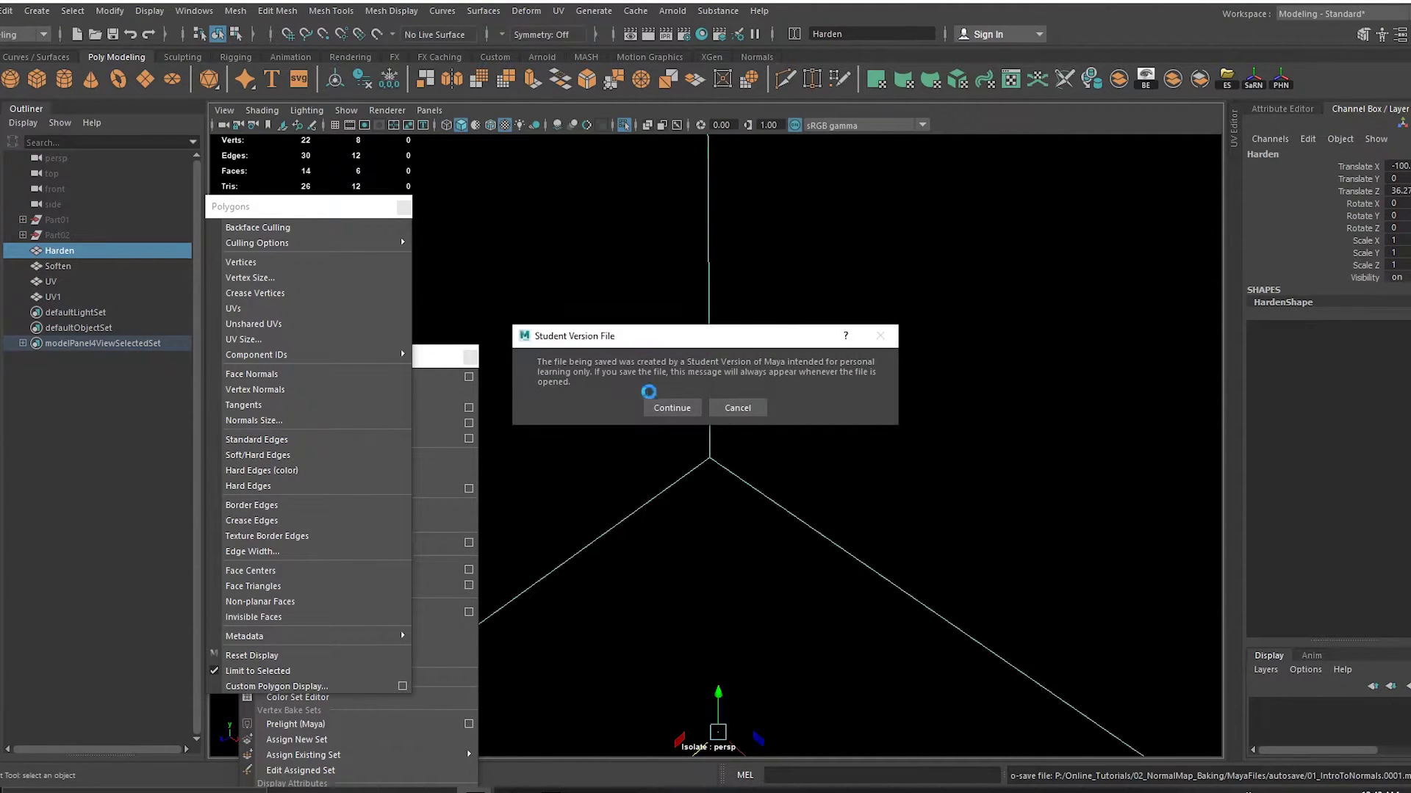
{"action": "left_click", "coordinate": [737, 407]}
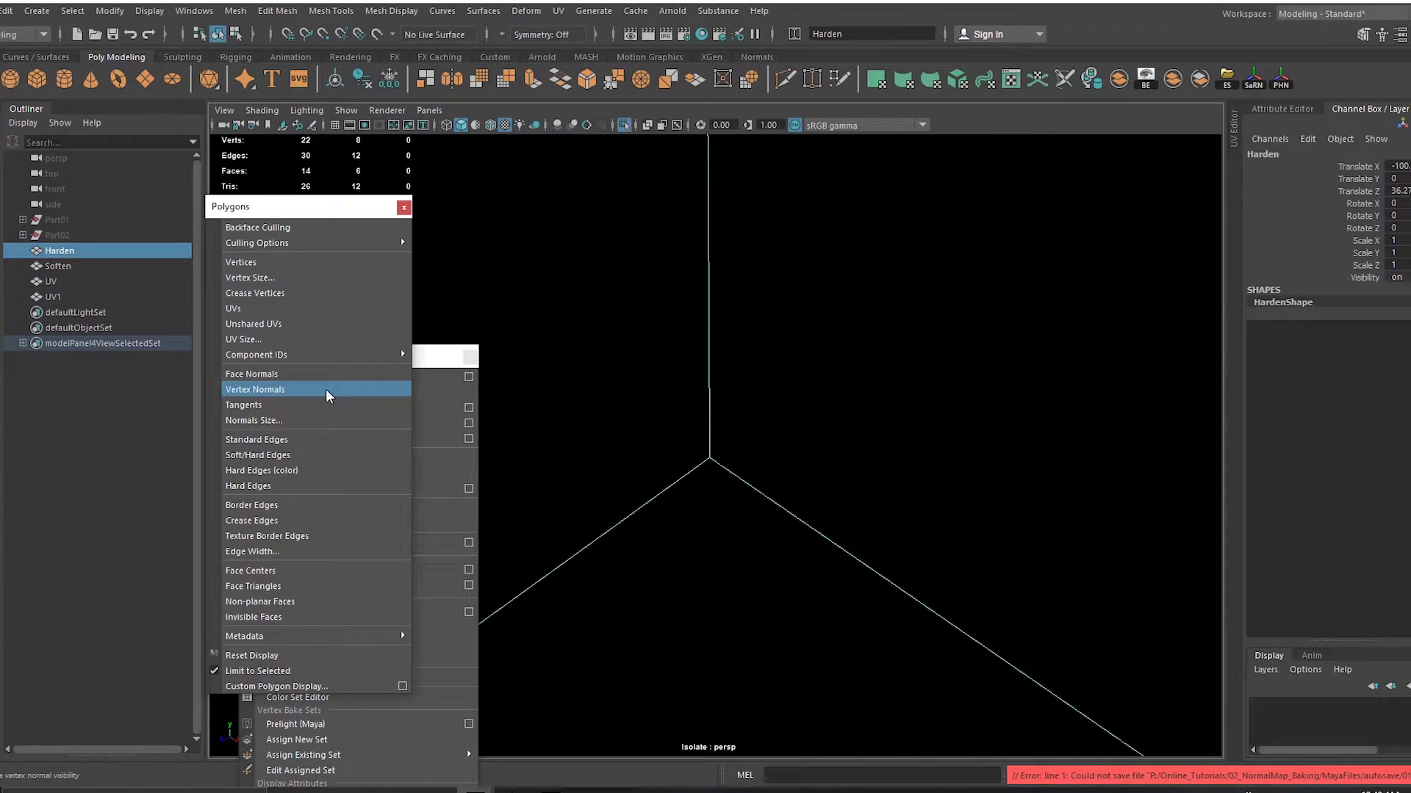
Display the Harden cube's vertex normals and examine them at the corner where three faces meet.
{"action": "left_click", "coordinate": [328, 395]}
{"action": "right_click_drag", "start_coordinate": [845, 482], "coordinate": [470, 293], "text": "alt"}
{"action": "left_click_drag", "start_coordinate": [808, 555], "coordinate": [779, 522], "text": "alt"}
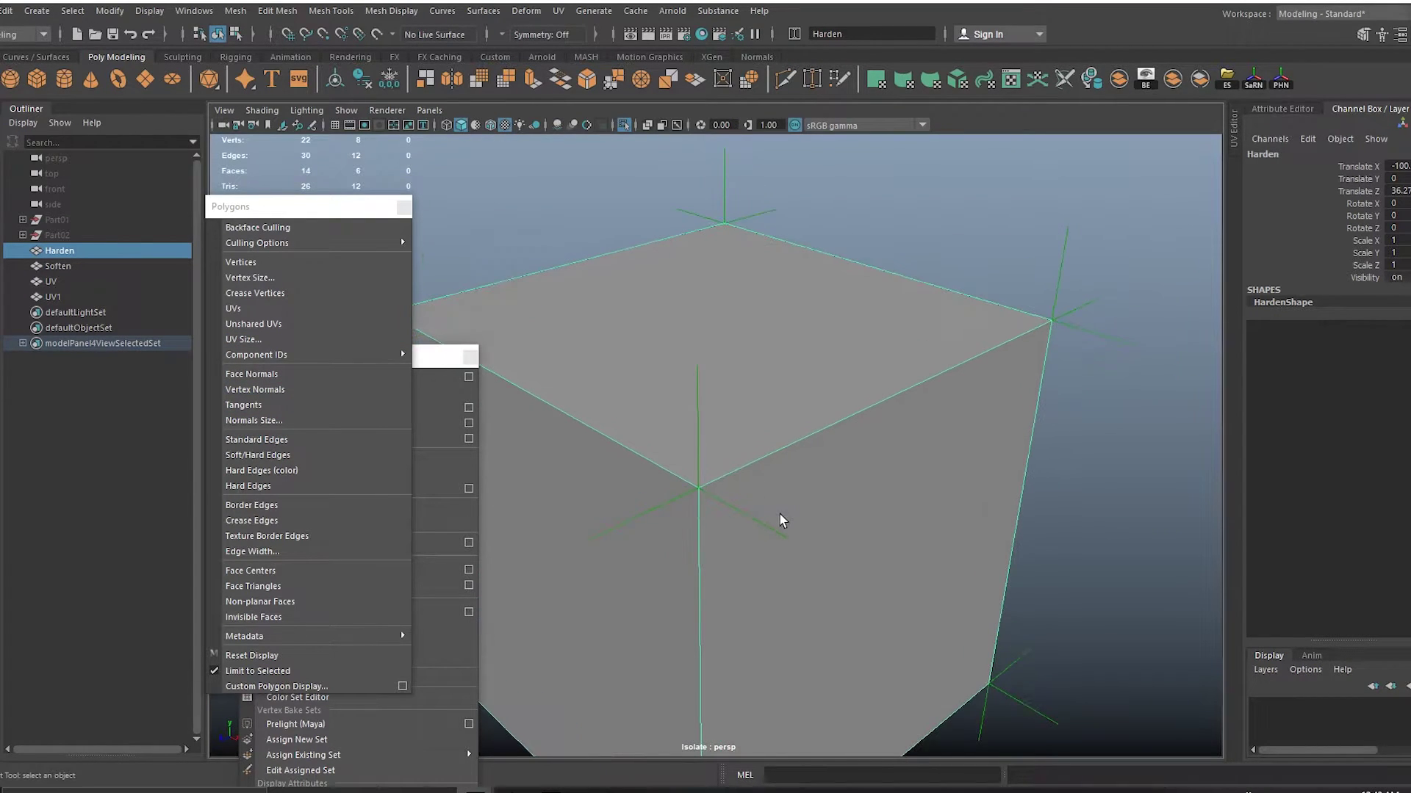
{"action": "middle_click_drag", "start_coordinate": [781, 521], "coordinate": [647, 426], "text": "alt"}
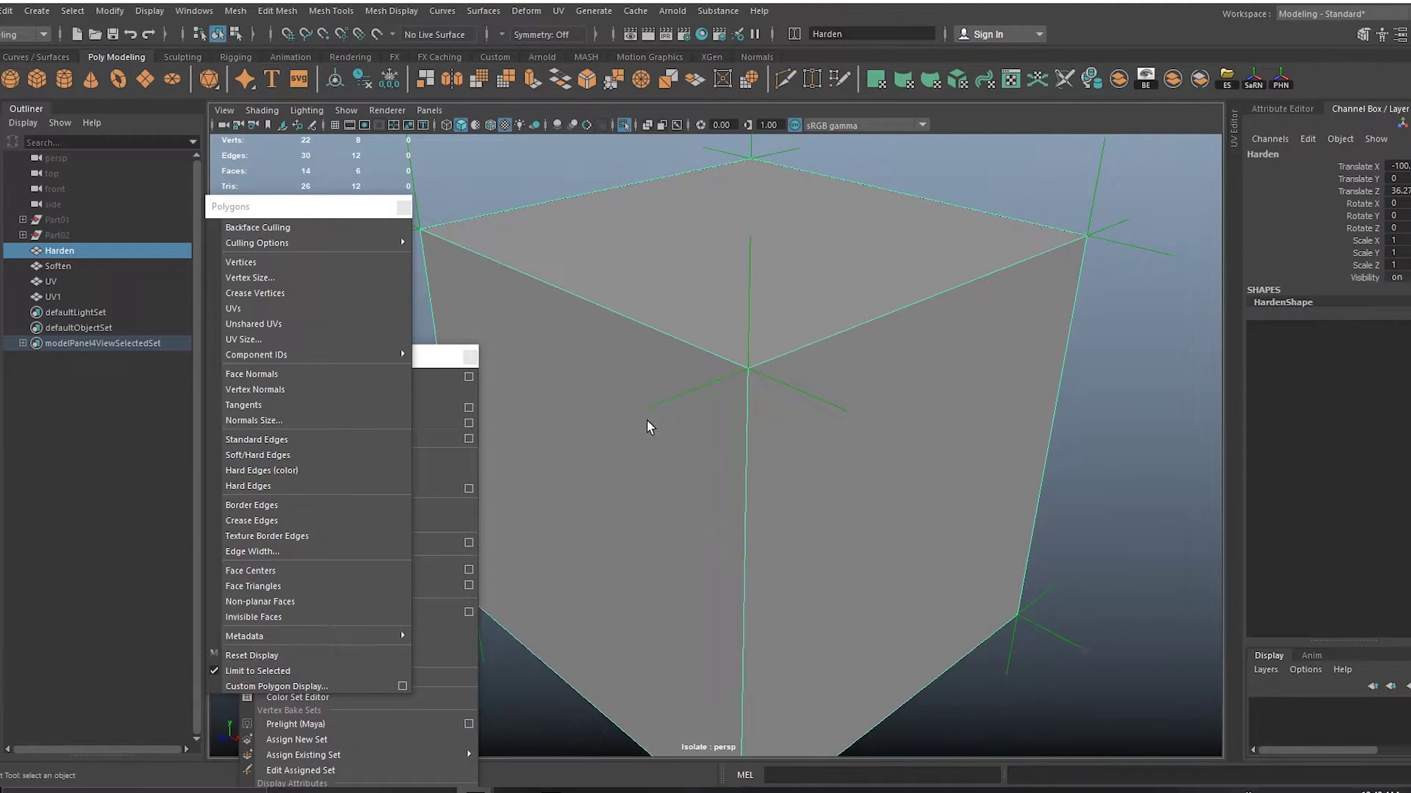
{"action": "middle_click_drag", "start_coordinate": [714, 351], "coordinate": [720, 374], "text": "alt"}
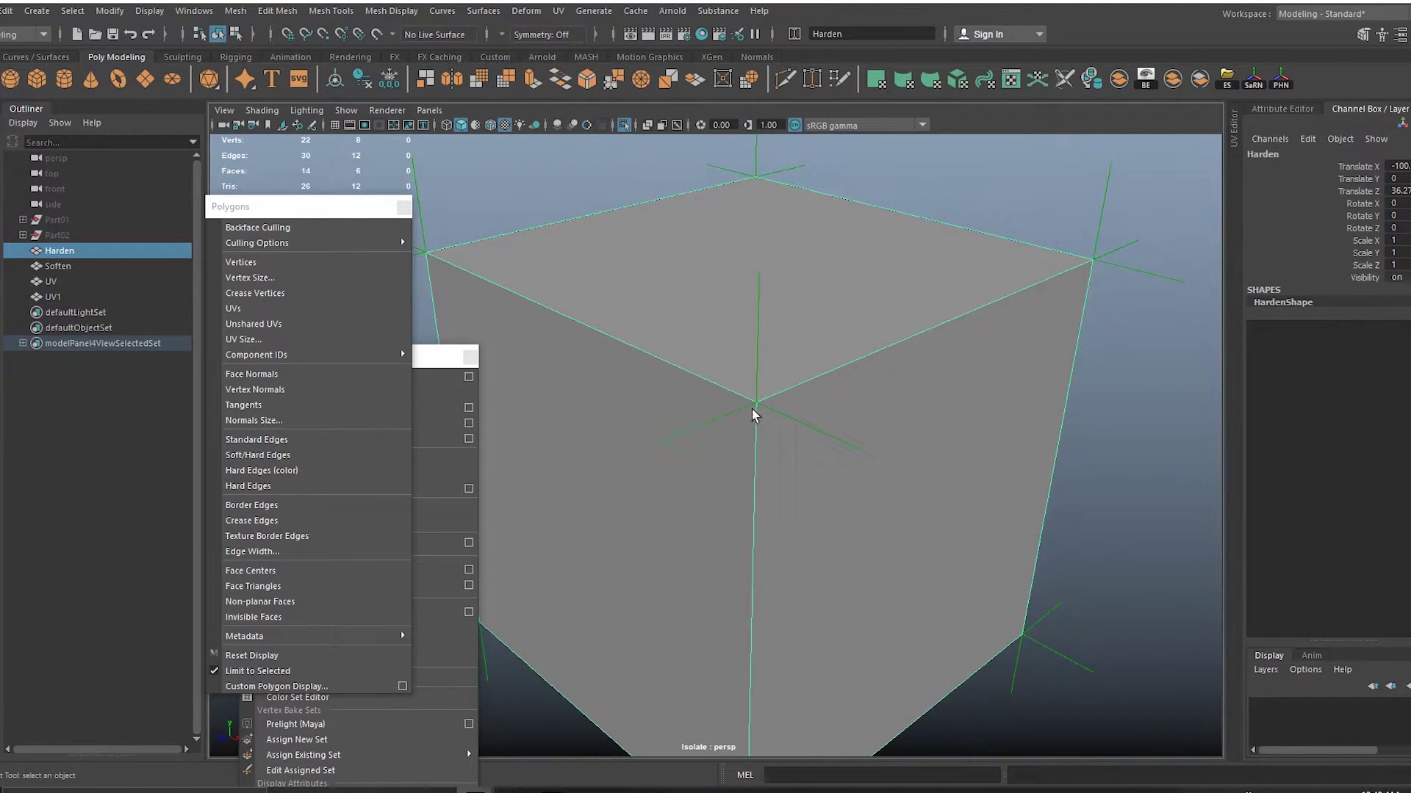
{"action": "right_click_drag", "start_coordinate": [741, 402], "coordinate": [972, 615], "text": "alt"}
{"action": "right_click_drag", "start_coordinate": [826, 475], "coordinate": [956, 558], "text": "alt"}
{"action": "middle_click_drag", "start_coordinate": [947, 478], "coordinate": [878, 665], "text": "alt"}
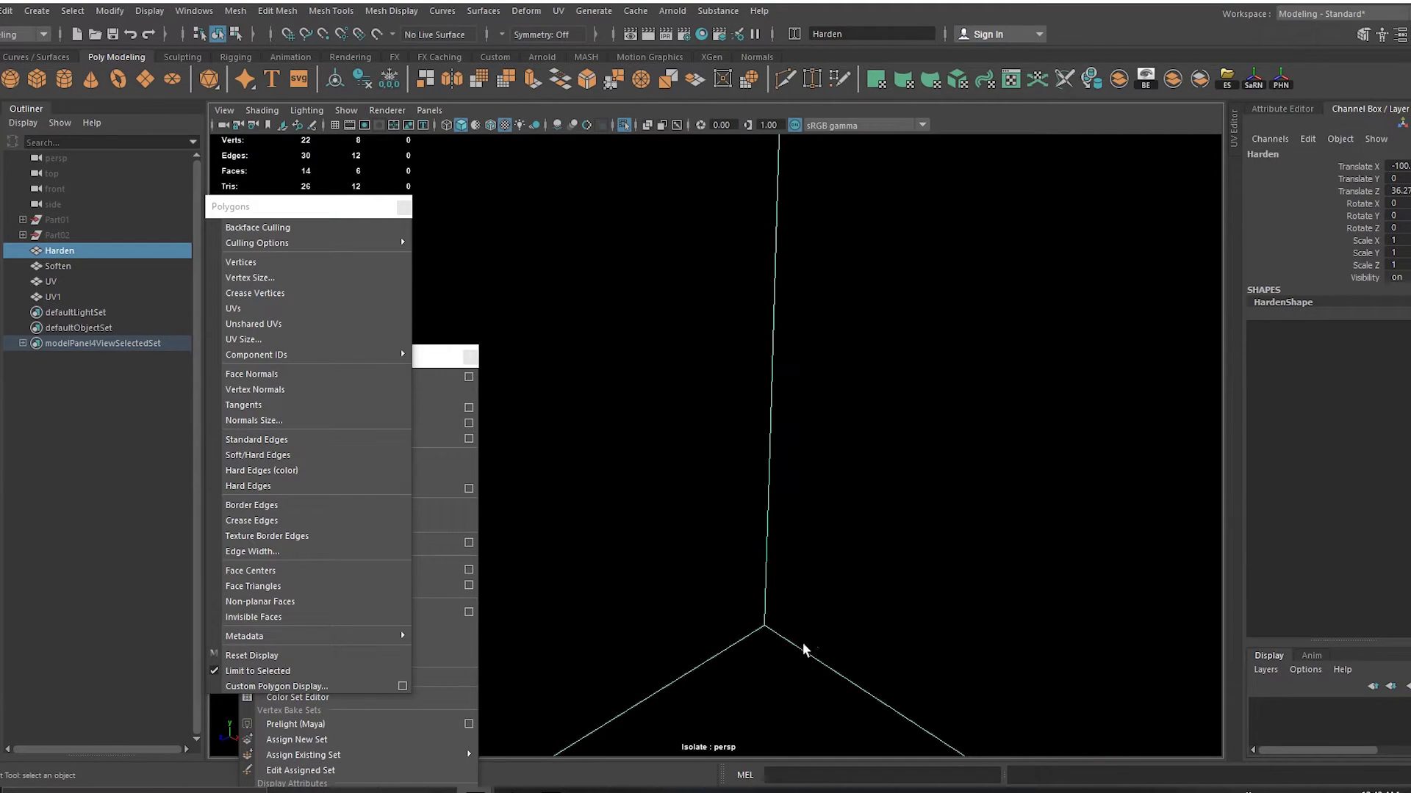
{"action": "left_click_drag", "start_coordinate": [813, 541], "coordinate": [876, 584], "text": "alt"}
Select the cube's upper face to examine the normals at its corners, and return the cube to object mode.
{"action": "right_click_drag", "start_coordinate": [845, 401], "coordinate": [851, 488]}
{"action": "right_click_drag", "start_coordinate": [859, 378], "coordinate": [864, 427]}
{"action": "left_click", "coordinate": [865, 429]}
{"action": "left_click_drag", "start_coordinate": [830, 544], "coordinate": [820, 474], "text": "alt"}
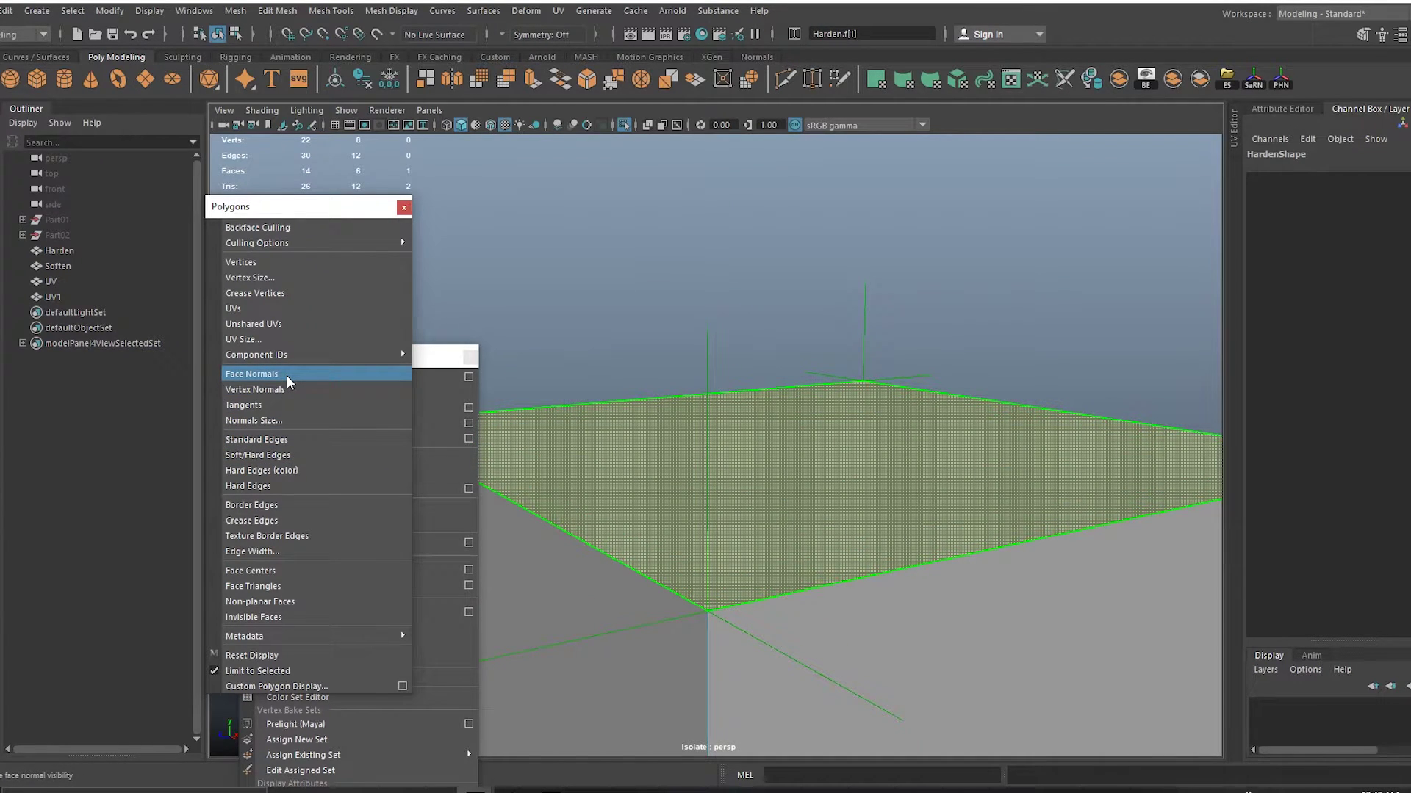
{"action": "left_click_drag", "start_coordinate": [801, 512], "coordinate": [845, 559], "text": "alt"}
{"action": "right_click_drag", "start_coordinate": [804, 378], "coordinate": [852, 340]}
{"action": "left_click_drag", "start_coordinate": [860, 569], "coordinate": [881, 448], "text": "alt"}
{"action": "right_click_drag", "start_coordinate": [1014, 472], "coordinate": [926, 531], "text": "alt"}
{"action": "middle_click_drag", "start_coordinate": [924, 527], "coordinate": [972, 654], "text": "alt"}
{"action": "scroll", "coordinate": [762, 536], "scroll_direction": "down", "scroll_amount": 8}
{"action": "right_click_drag", "start_coordinate": [773, 579], "coordinate": [850, 481], "text": "alt"}
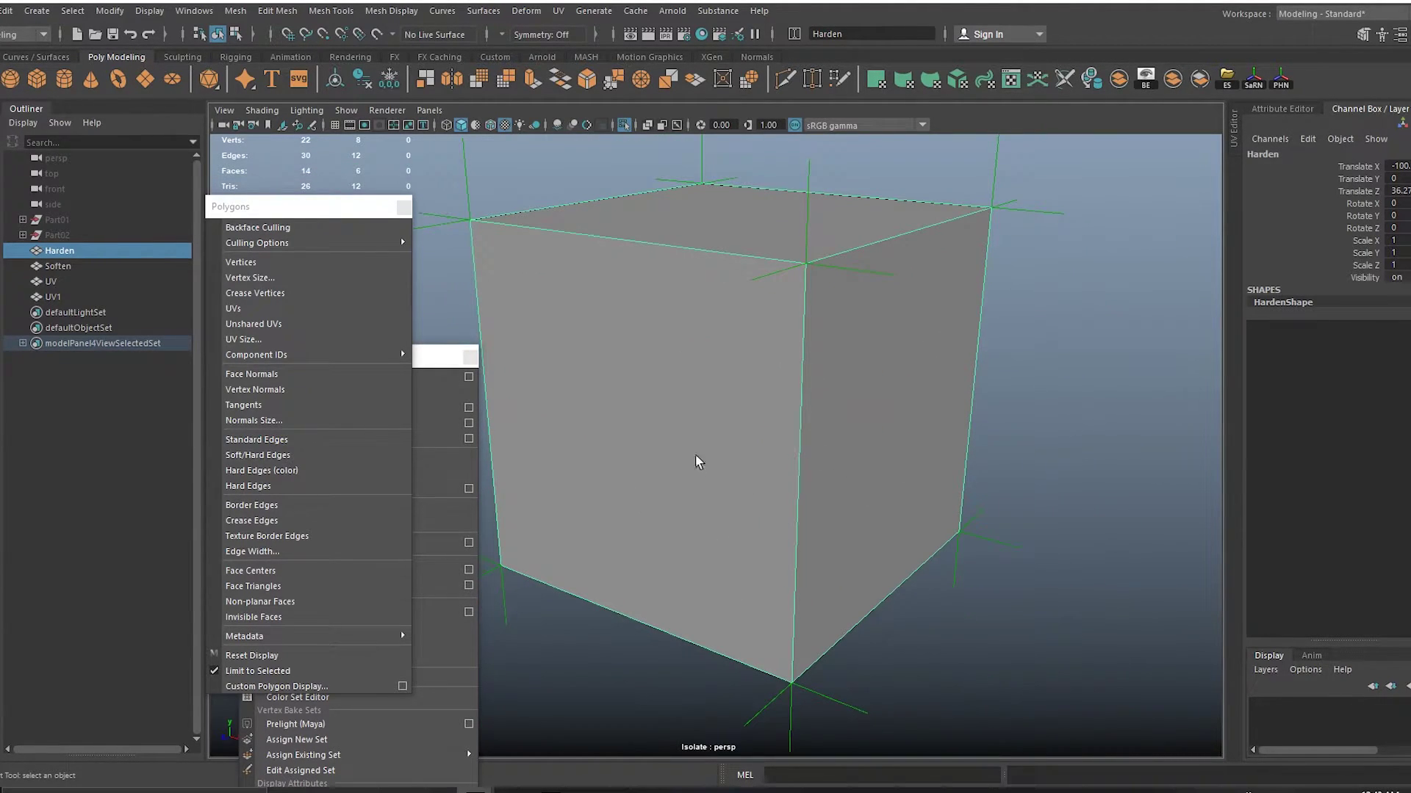
Turn on two-sided lighting in the perspective viewport and delete one side face of the Harden cube.
{"action": "left_click", "coordinate": [306, 111]}
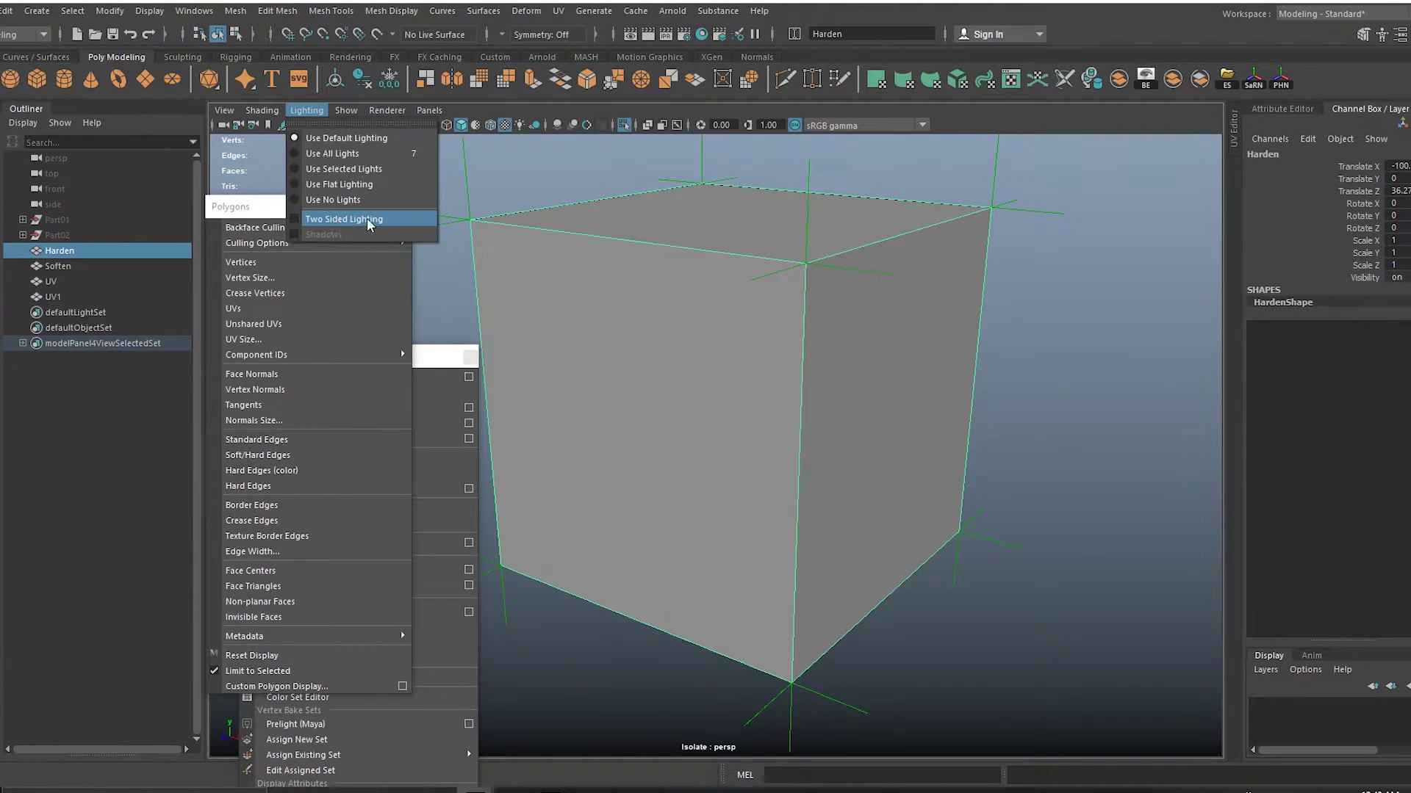
{"action": "left_click", "coordinate": [339, 221]}
{"action": "right_click_drag", "start_coordinate": [852, 312], "coordinate": [880, 276]}
{"action": "left_click", "coordinate": [874, 347]}
{"action": "key", "text": "Delete"}
{"action": "left_click", "coordinate": [1068, 453]}
{"action": "left_click_drag", "start_coordinate": [995, 416], "coordinate": [936, 416], "text": "alt"}
{"action": "left_click", "coordinate": [958, 397]}
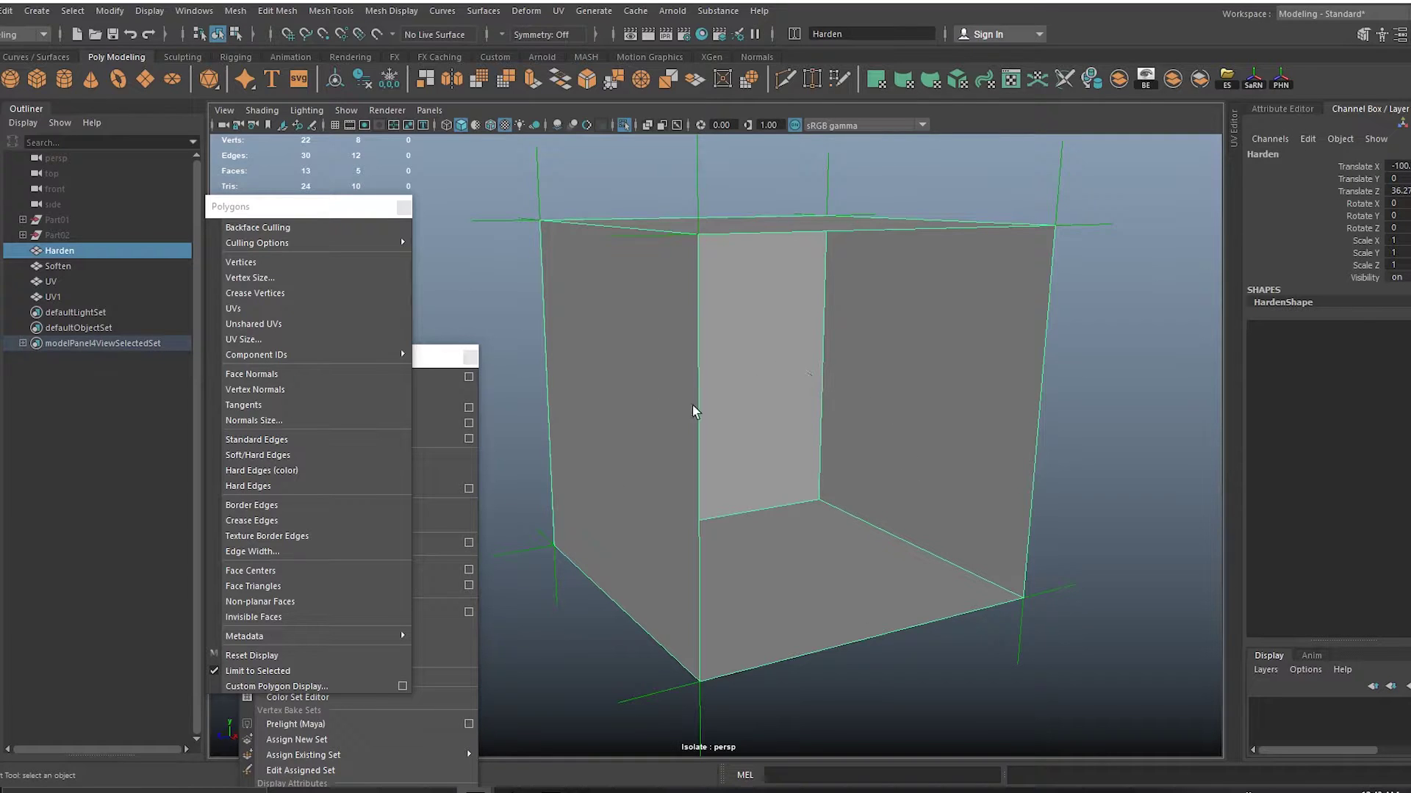
Turn off two-sided lighting and examine the interior faces of the opened cube.
{"action": "left_click", "coordinate": [307, 110]}
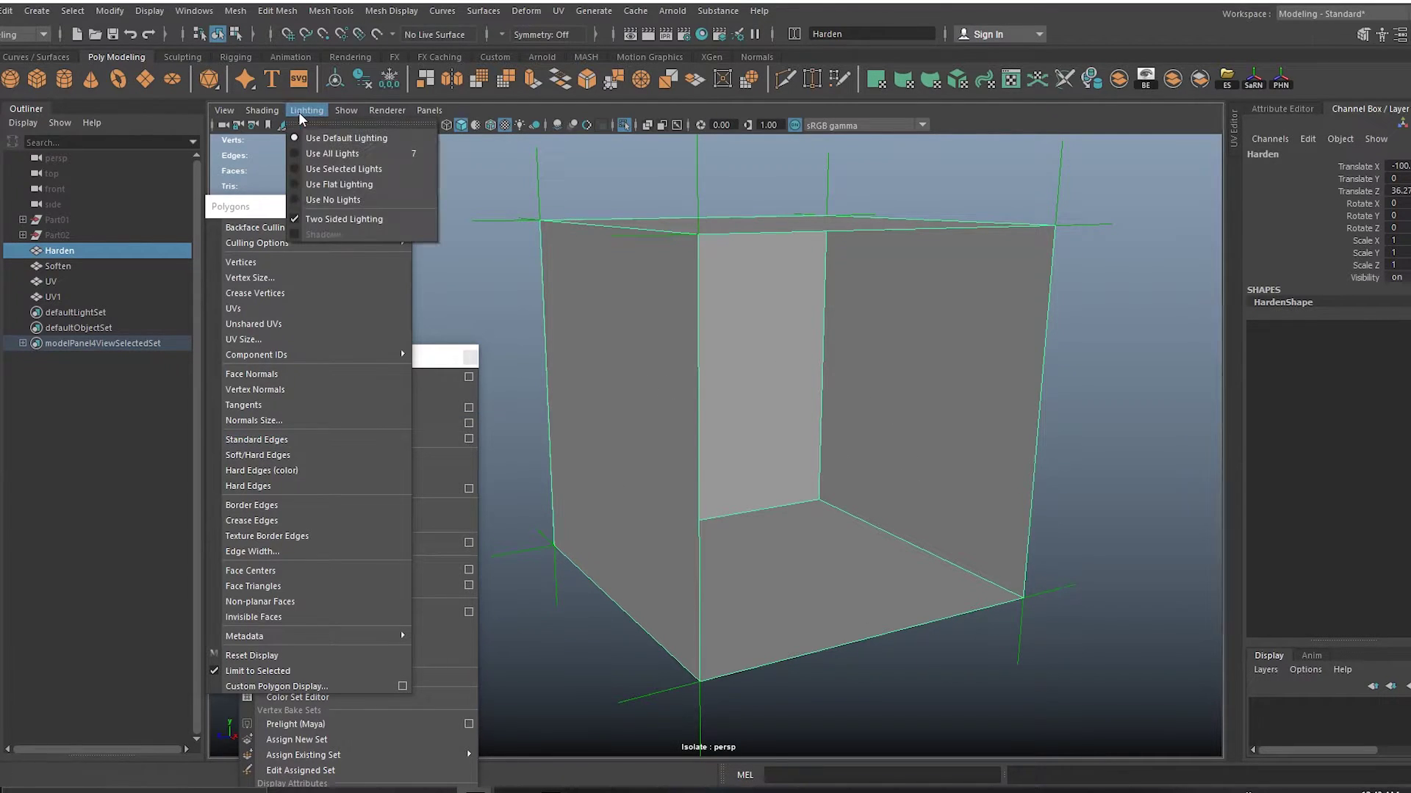
{"action": "left_click", "coordinate": [330, 221]}
{"action": "left_click", "coordinate": [306, 110]}
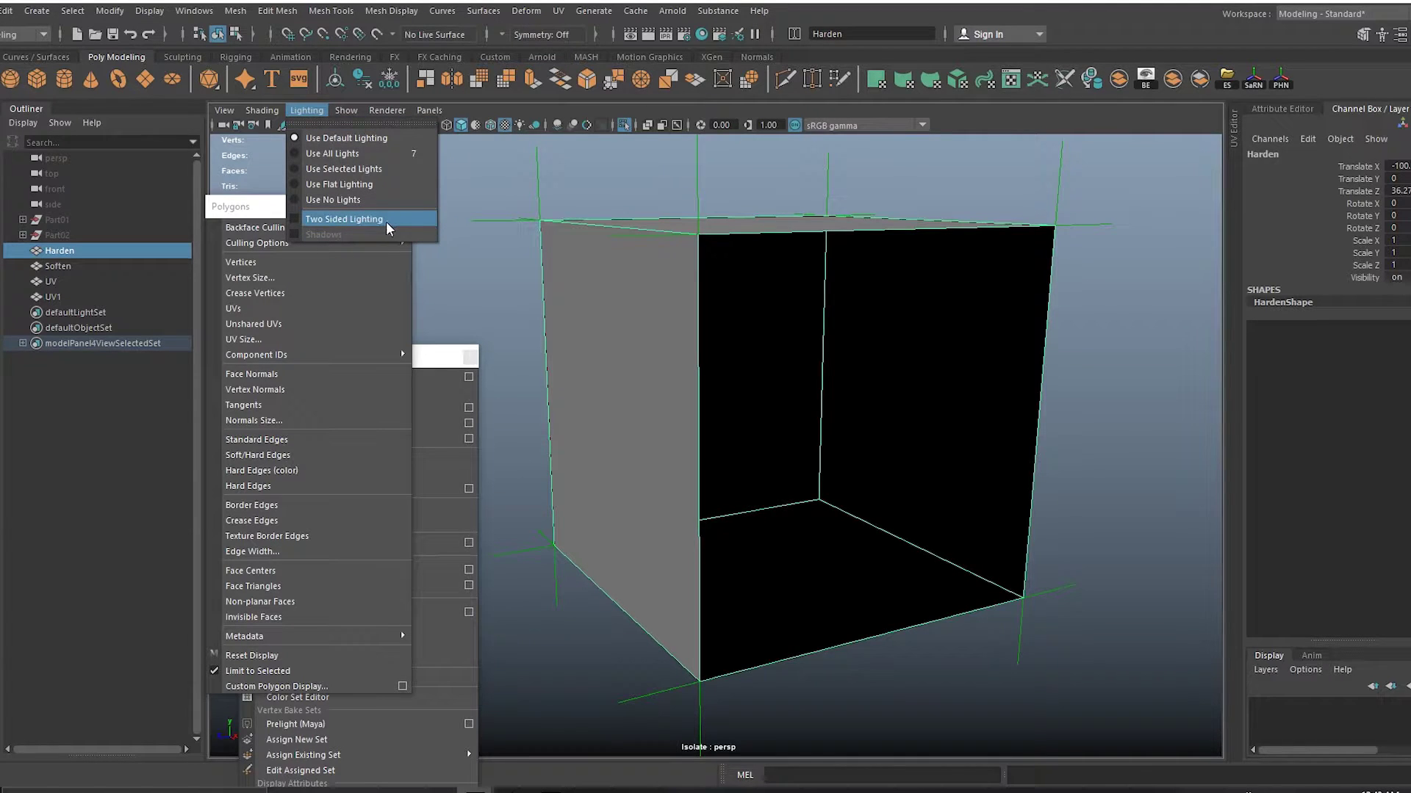
{"action": "left_click", "coordinate": [677, 323]}
{"action": "left_click_drag", "start_coordinate": [695, 257], "coordinate": [690, 224], "text": "alt"}
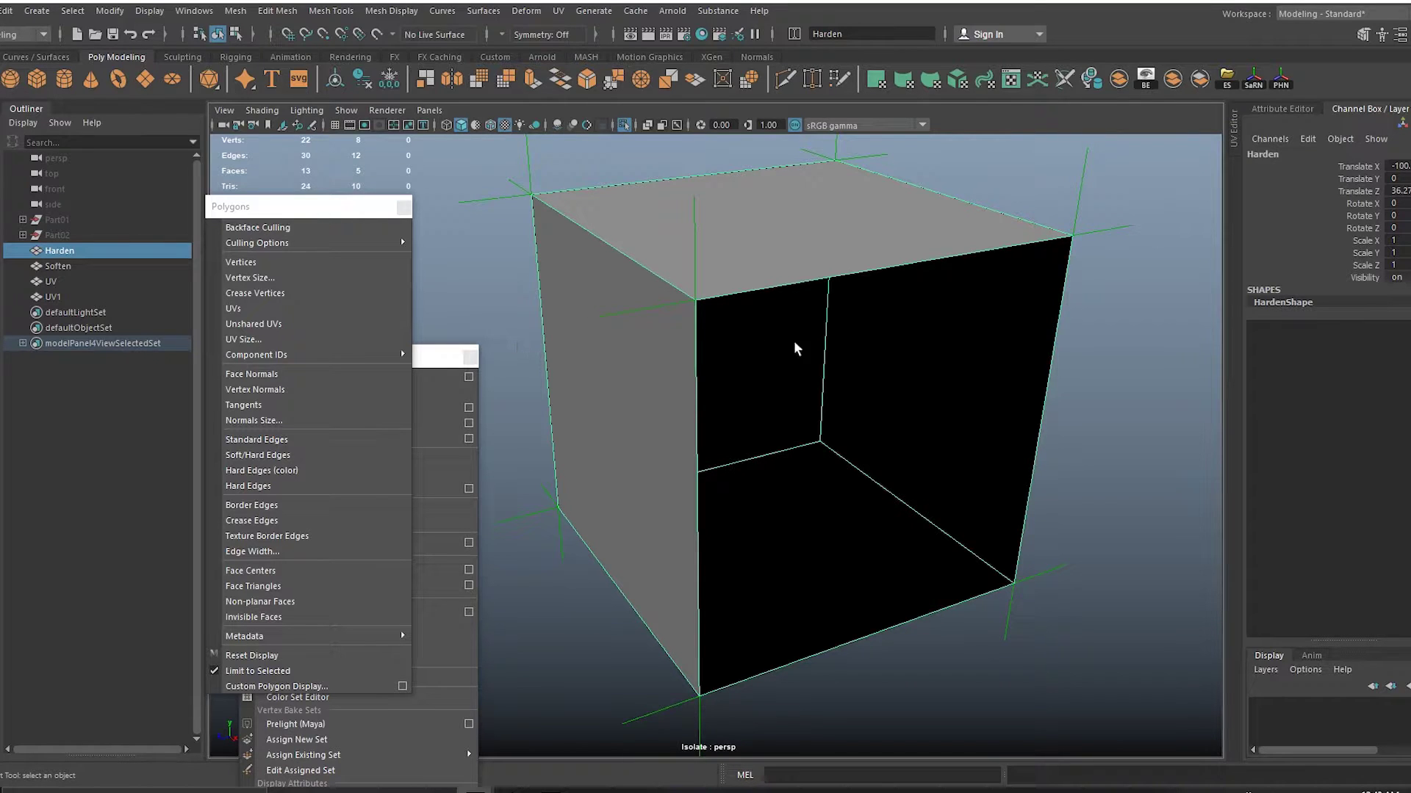
{"action": "left_click_drag", "start_coordinate": [802, 350], "coordinate": [837, 313], "text": "alt"}
Undo the side face deletion on the Harden cube.
{"action": "key", "text": "ctrl+z"}
{"action": "key", "text": "ctrl+z"}
{"action": "key", "text": "ctrl+z"}
{"action": "key", "text": "ctrl+z"}
{"action": "key", "text": "ctrl+z"}
{"action": "key", "text": "ctrl+z"}
{"action": "left_click_drag", "start_coordinate": [791, 270], "coordinate": [794, 433], "text": "alt"}
Move the floating Polygons and Mesh Display menus apart so both are accessible beside the cube.
{"action": "left_click", "coordinate": [440, 358]}
{"action": "left_click", "coordinate": [386, 207]}
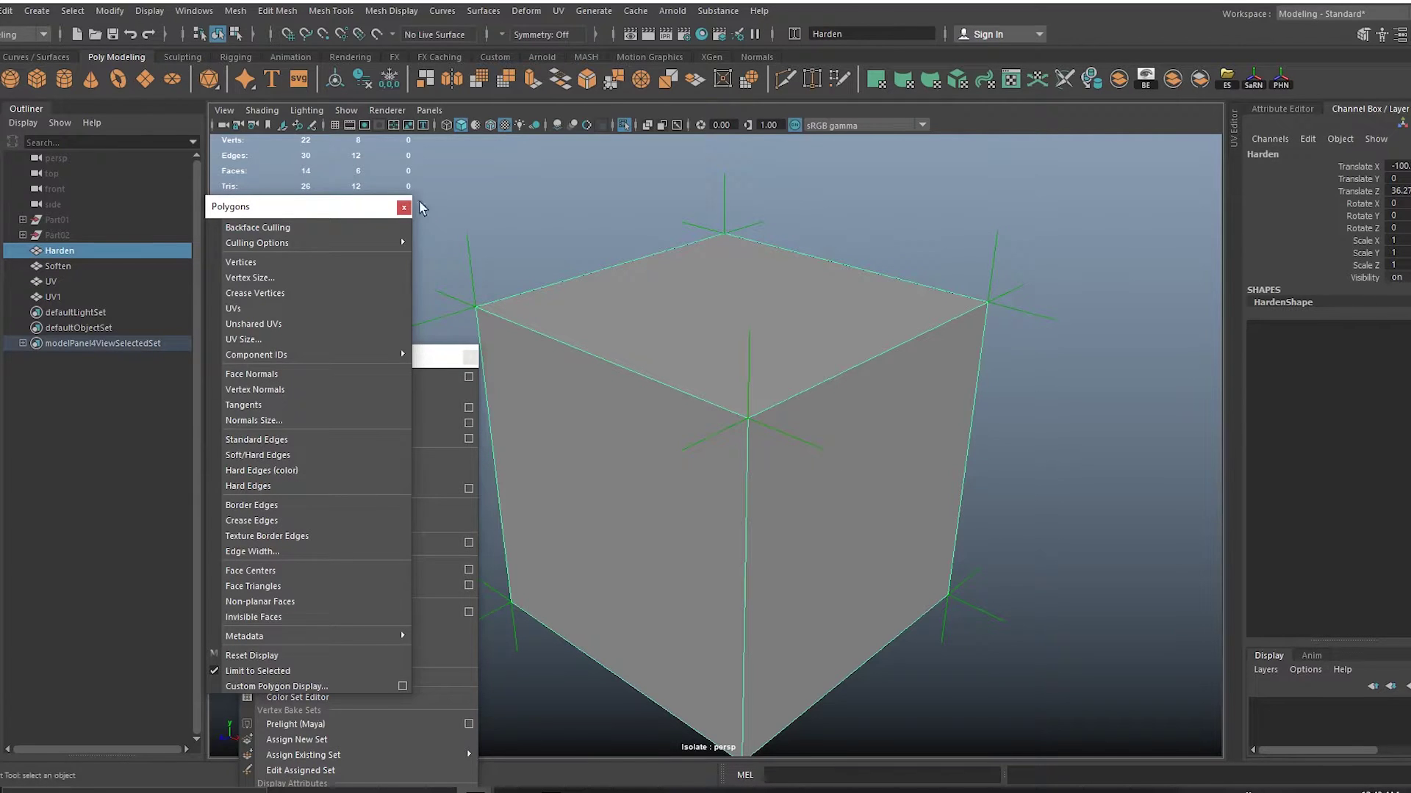
{"action": "left_click_drag", "start_coordinate": [343, 212], "coordinate": [149, 390]}
{"action": "left_click_drag", "start_coordinate": [304, 353], "coordinate": [309, 212]}
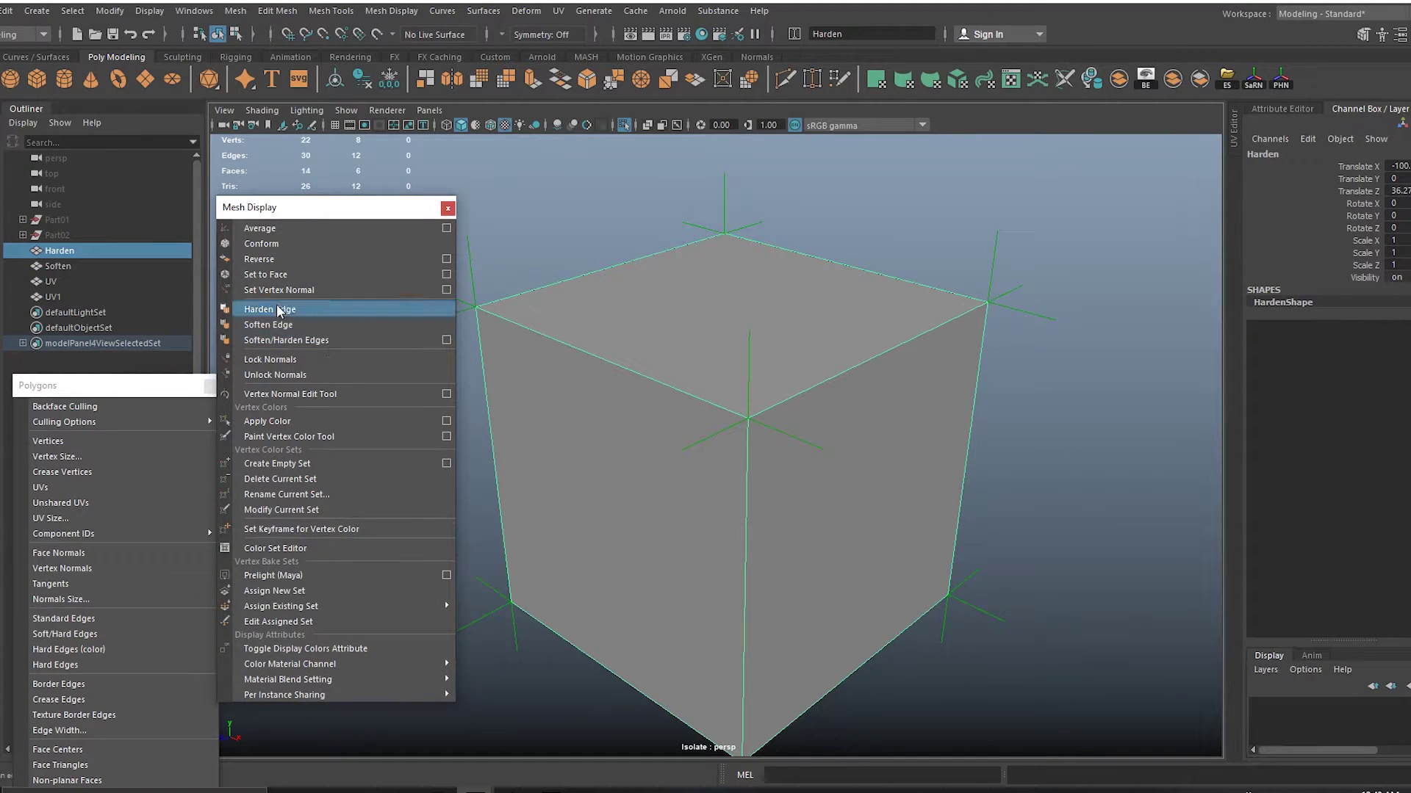
{"action": "left_click", "coordinate": [395, 322]}
{"action": "middle_click_drag", "start_coordinate": [734, 516], "coordinate": [755, 467], "text": "alt"}
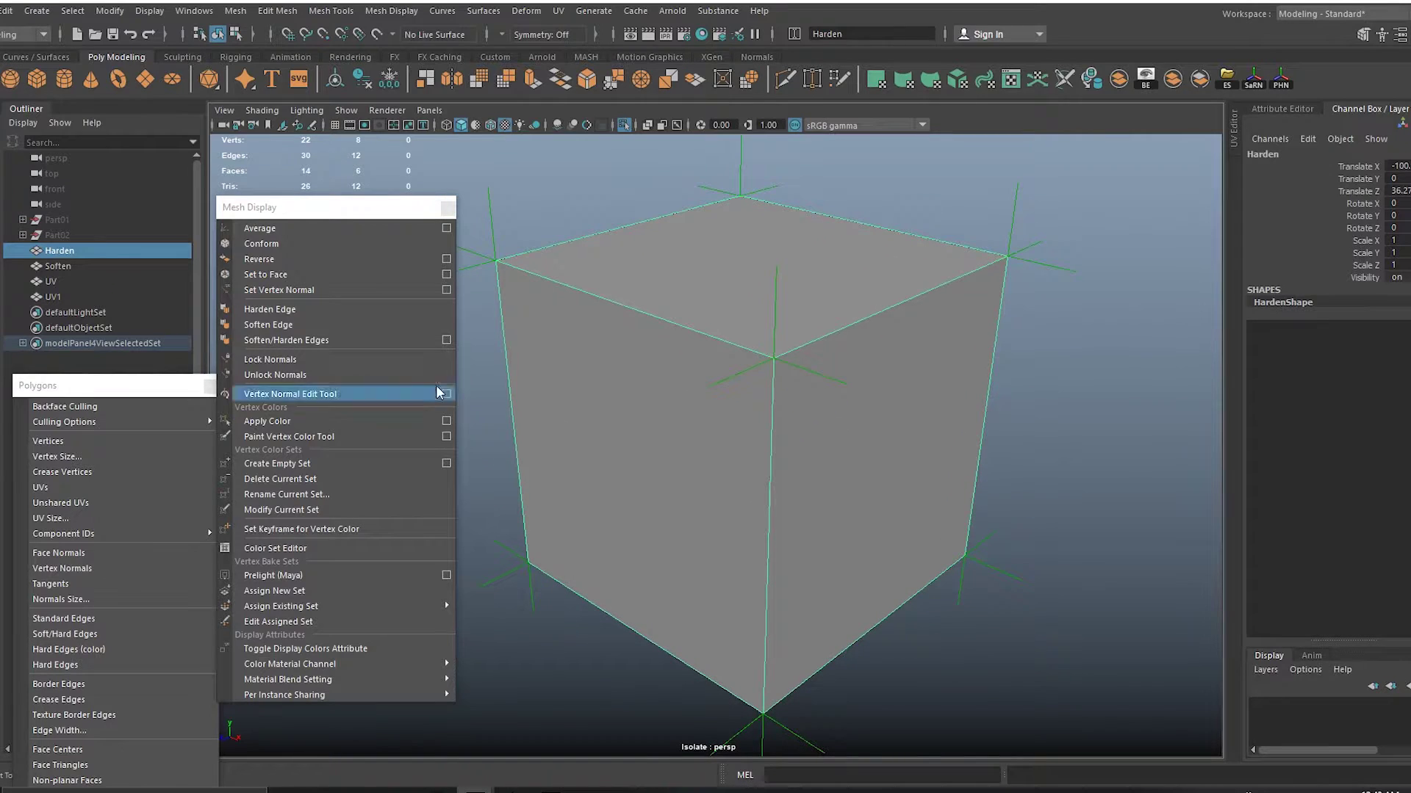
Soften all edges of the Harden cube and examine the vertex normal at its front corner.
{"action": "left_click", "coordinate": [295, 326]}
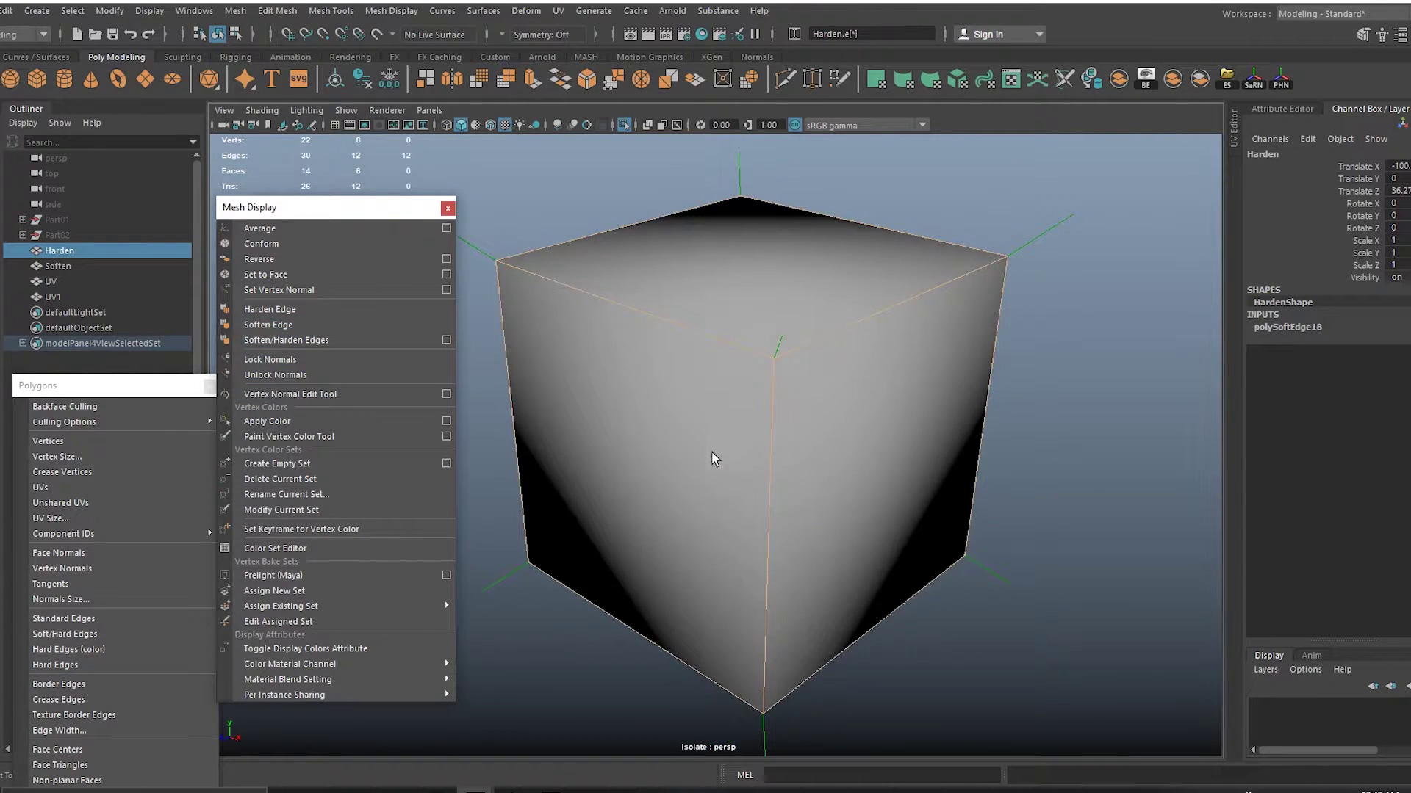
{"action": "left_click_drag", "start_coordinate": [712, 460], "coordinate": [775, 435], "text": "alt"}
{"action": "middle_click_drag", "start_coordinate": [712, 331], "coordinate": [787, 409], "text": "alt"}
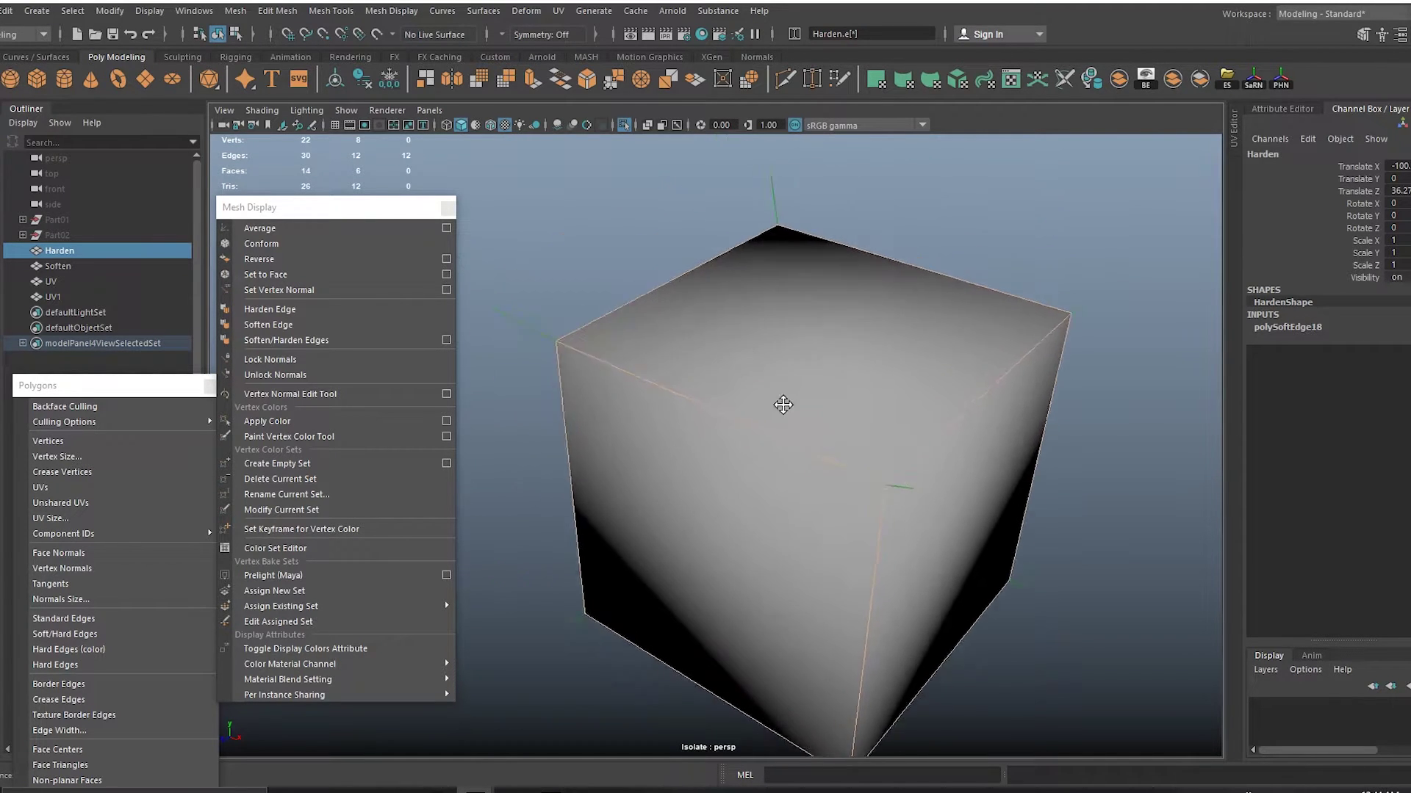
{"action": "left_click_drag", "start_coordinate": [787, 410], "coordinate": [654, 381], "text": "alt"}
{"action": "right_click_drag", "start_coordinate": [655, 382], "coordinate": [745, 428], "text": "alt"}
{"action": "middle_click_drag", "start_coordinate": [745, 428], "coordinate": [707, 400], "text": "alt"}
{"action": "right_click_drag", "start_coordinate": [707, 399], "coordinate": [765, 453], "text": "alt"}
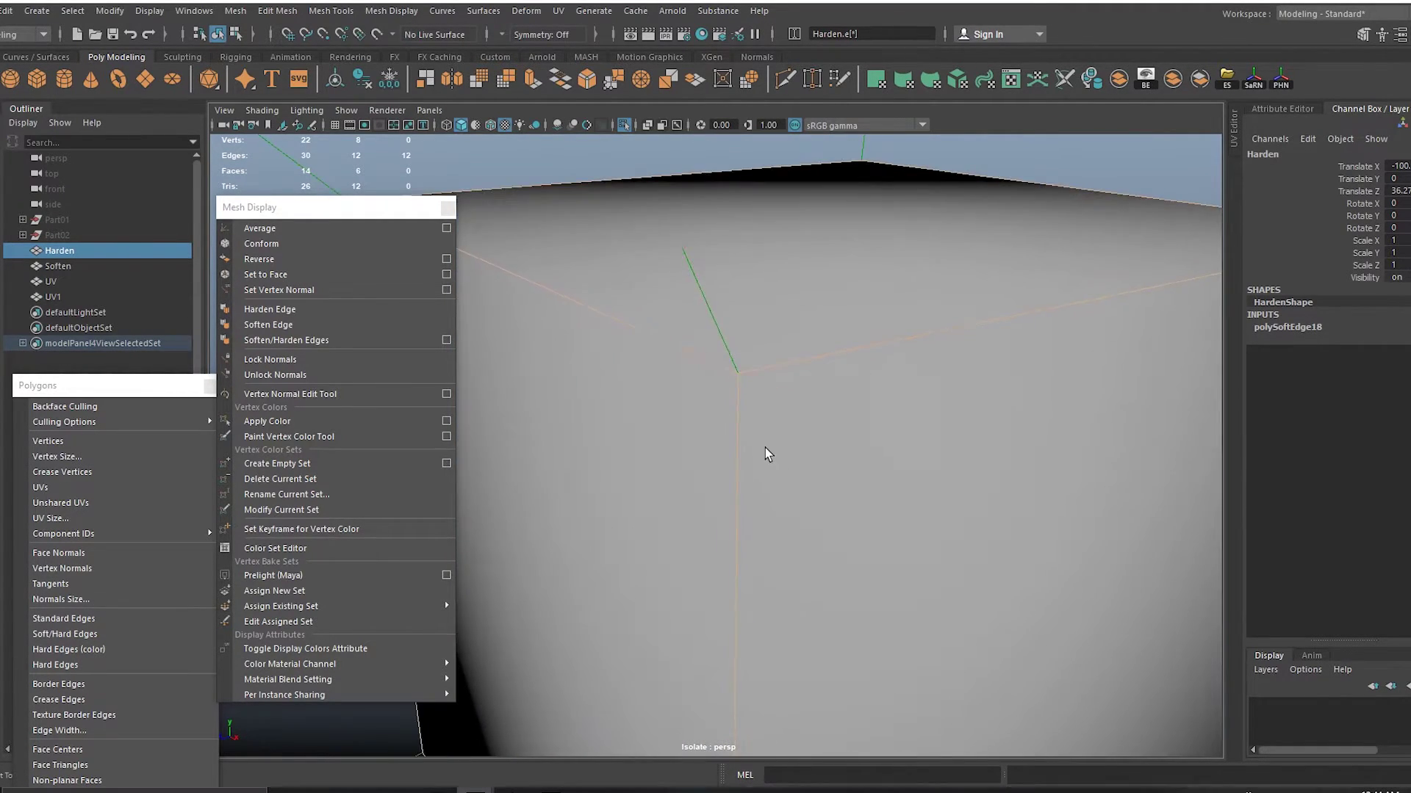
{"action": "left_click_drag", "start_coordinate": [765, 454], "coordinate": [774, 487], "text": "alt"}
{"action": "middle_click_drag", "start_coordinate": [774, 488], "coordinate": [792, 433], "text": "alt"}
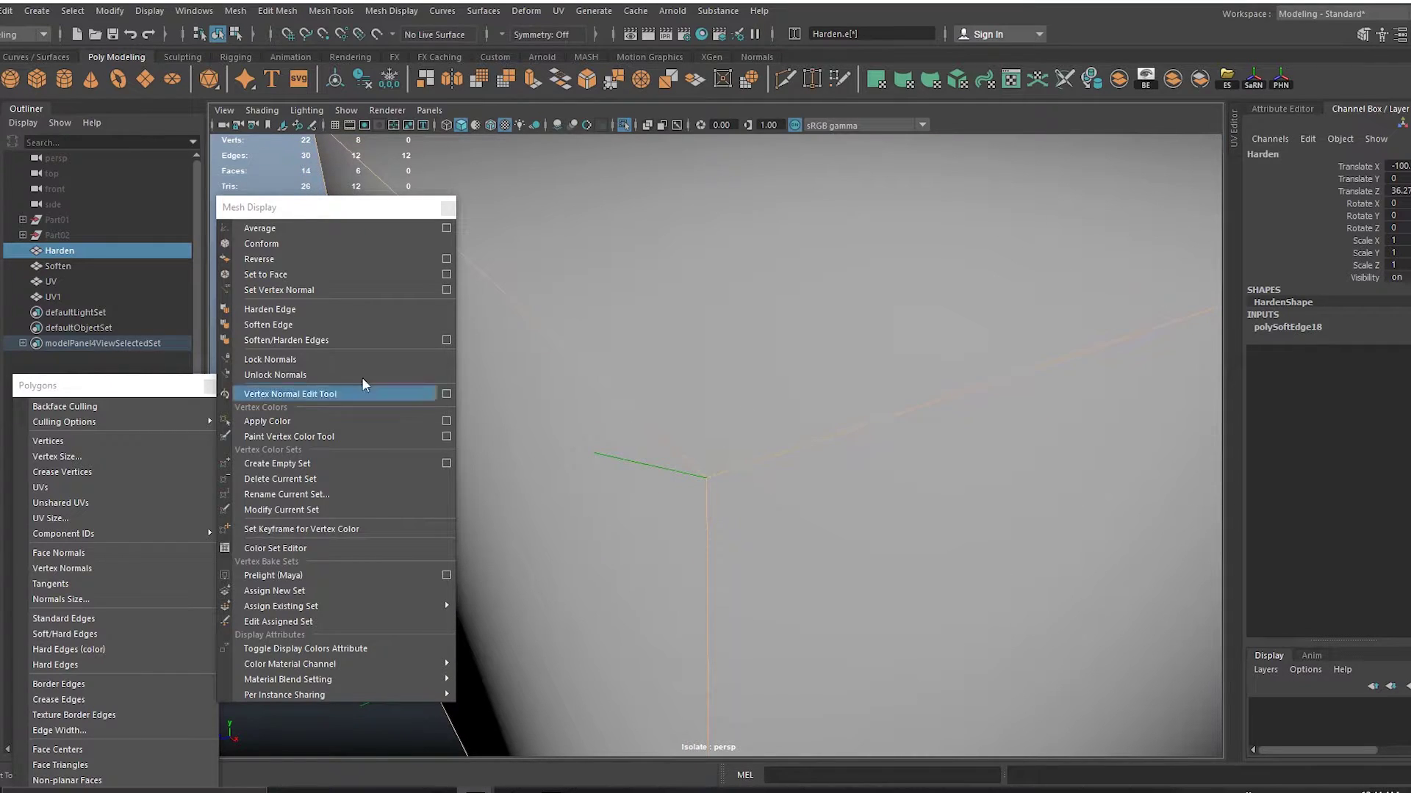
Harden all of the cube's edges and examine the vertex normals at the front corner.
{"action": "left_click", "coordinate": [277, 312]}
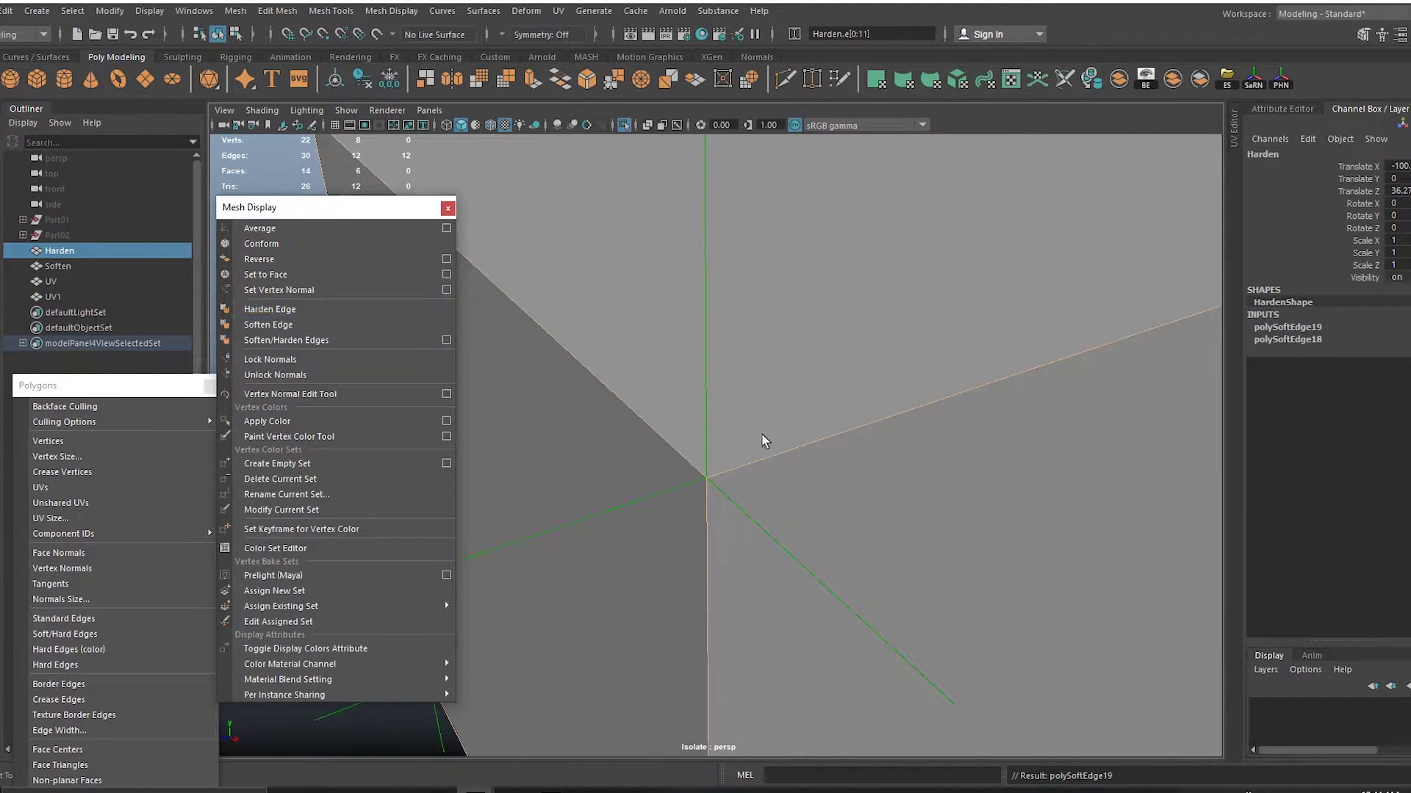
{"action": "right_click_drag", "start_coordinate": [765, 441], "coordinate": [711, 398], "text": "alt"}
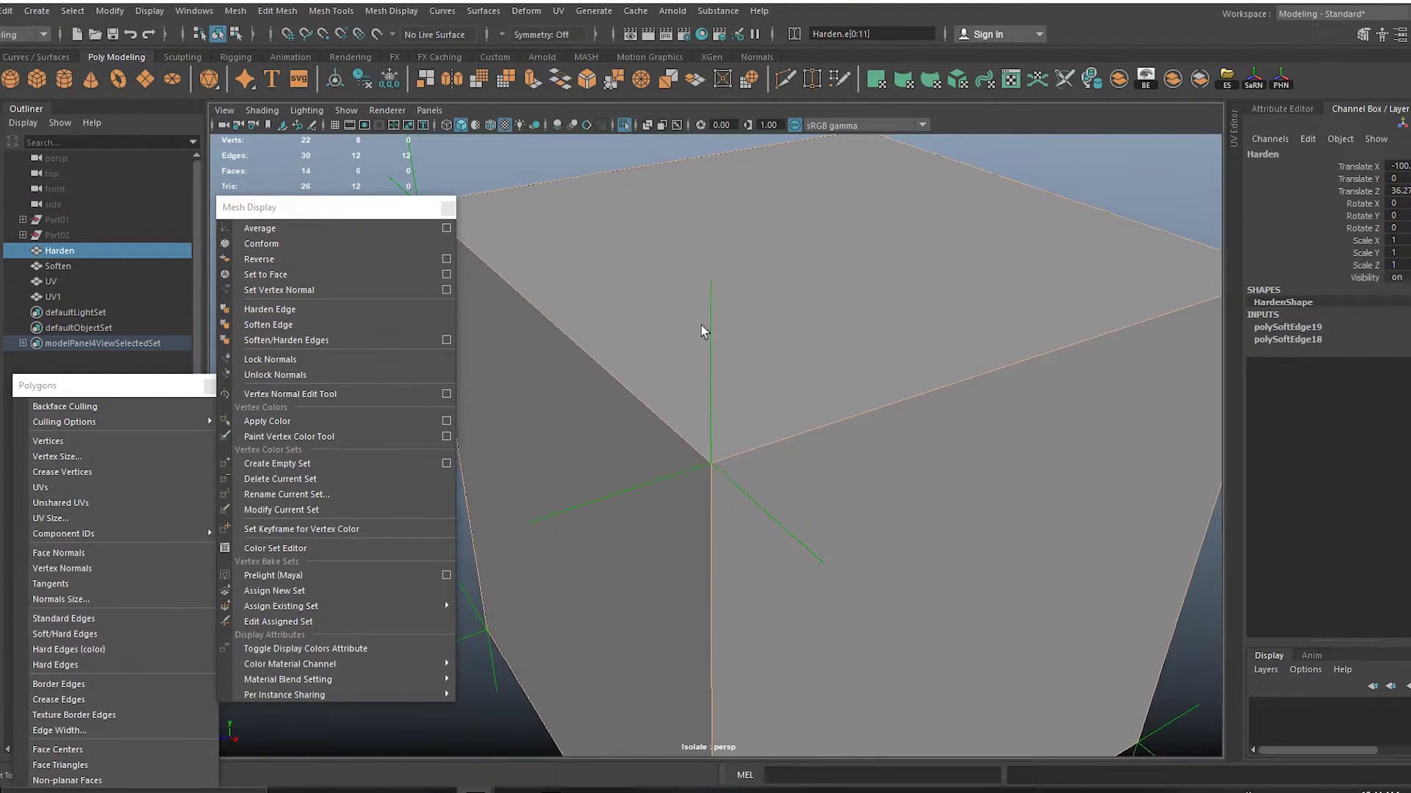
{"action": "left_click_drag", "start_coordinate": [754, 494], "coordinate": [623, 473], "text": "alt"}
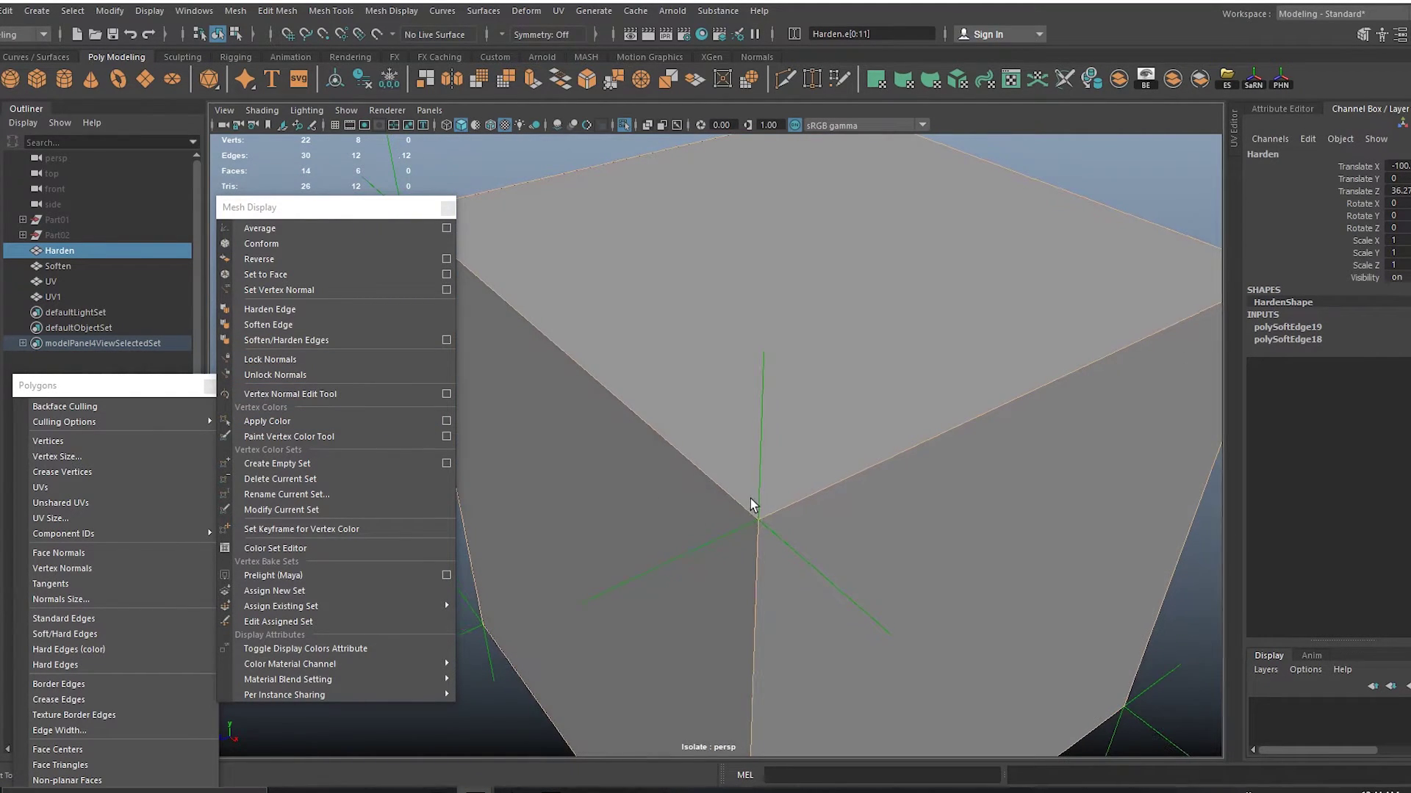
Soften all of the cube's edges again and return the cube to object mode.
{"action": "left_click", "coordinate": [268, 324]}
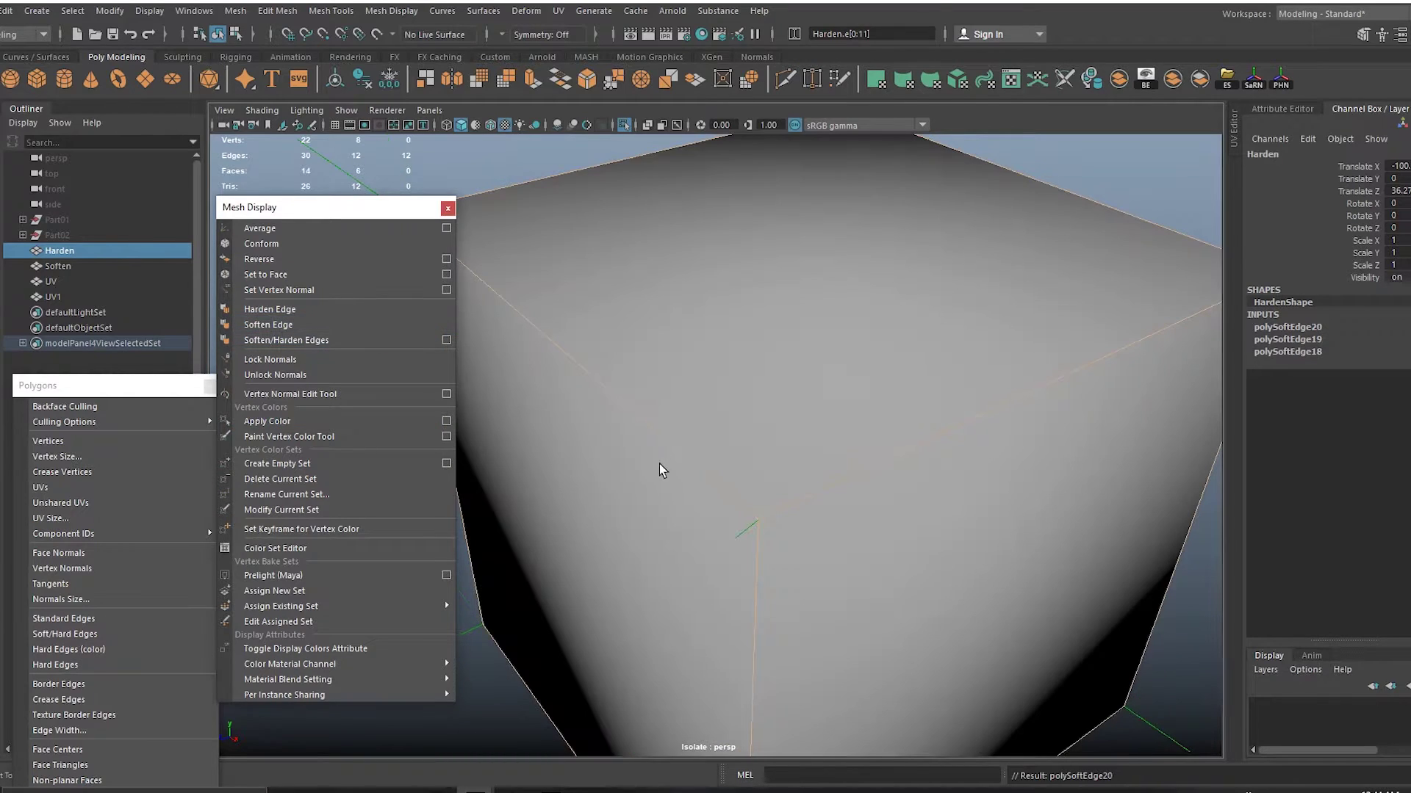
{"action": "scroll", "coordinate": [749, 456], "scroll_direction": "down", "scroll_amount": 4}
{"action": "left_click_drag", "start_coordinate": [725, 408], "coordinate": [718, 413], "text": "alt"}
{"action": "scroll", "coordinate": [734, 433], "scroll_direction": "up", "scroll_amount": 1}
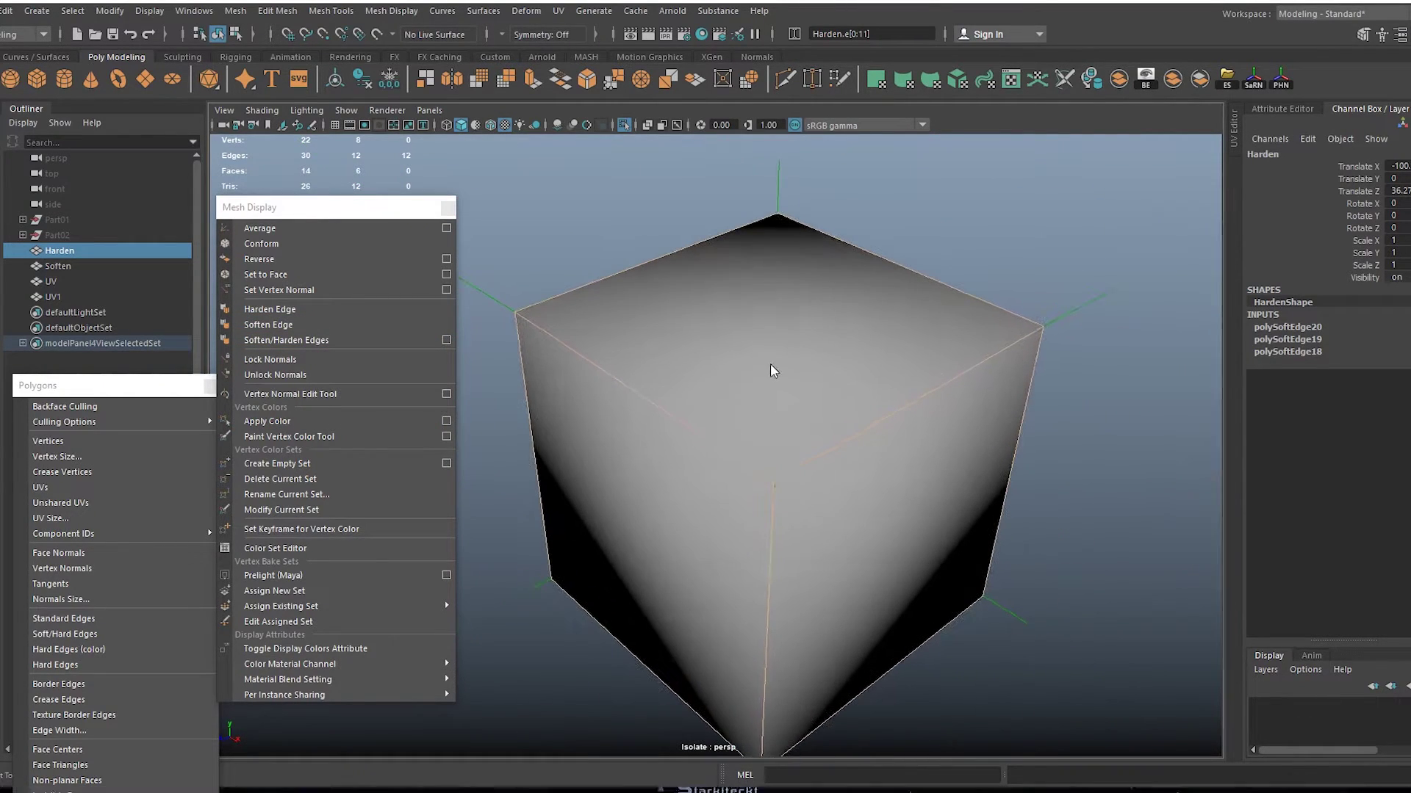
{"action": "right_click_drag", "start_coordinate": [772, 368], "coordinate": [881, 331]}
{"action": "left_click", "coordinate": [1004, 254]}
{"action": "left_click_drag", "start_coordinate": [948, 412], "coordinate": [922, 401], "text": "alt"}
{"action": "left_click", "coordinate": [923, 401]}
{"action": "middle_click_drag", "start_coordinate": [897, 456], "coordinate": [857, 413], "text": "alt"}
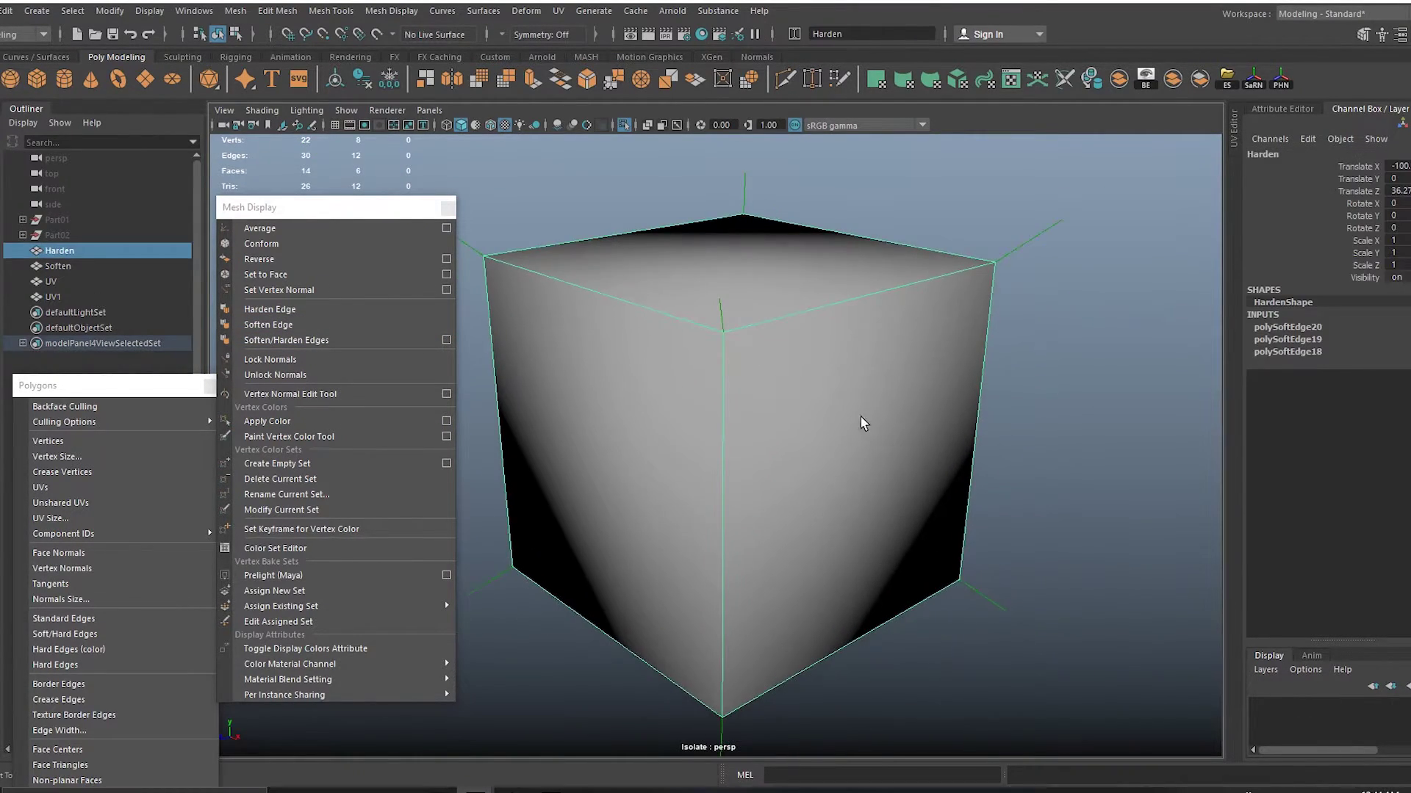
{"action": "left_click_drag", "start_coordinate": [857, 413], "coordinate": [851, 407], "text": "alt"}
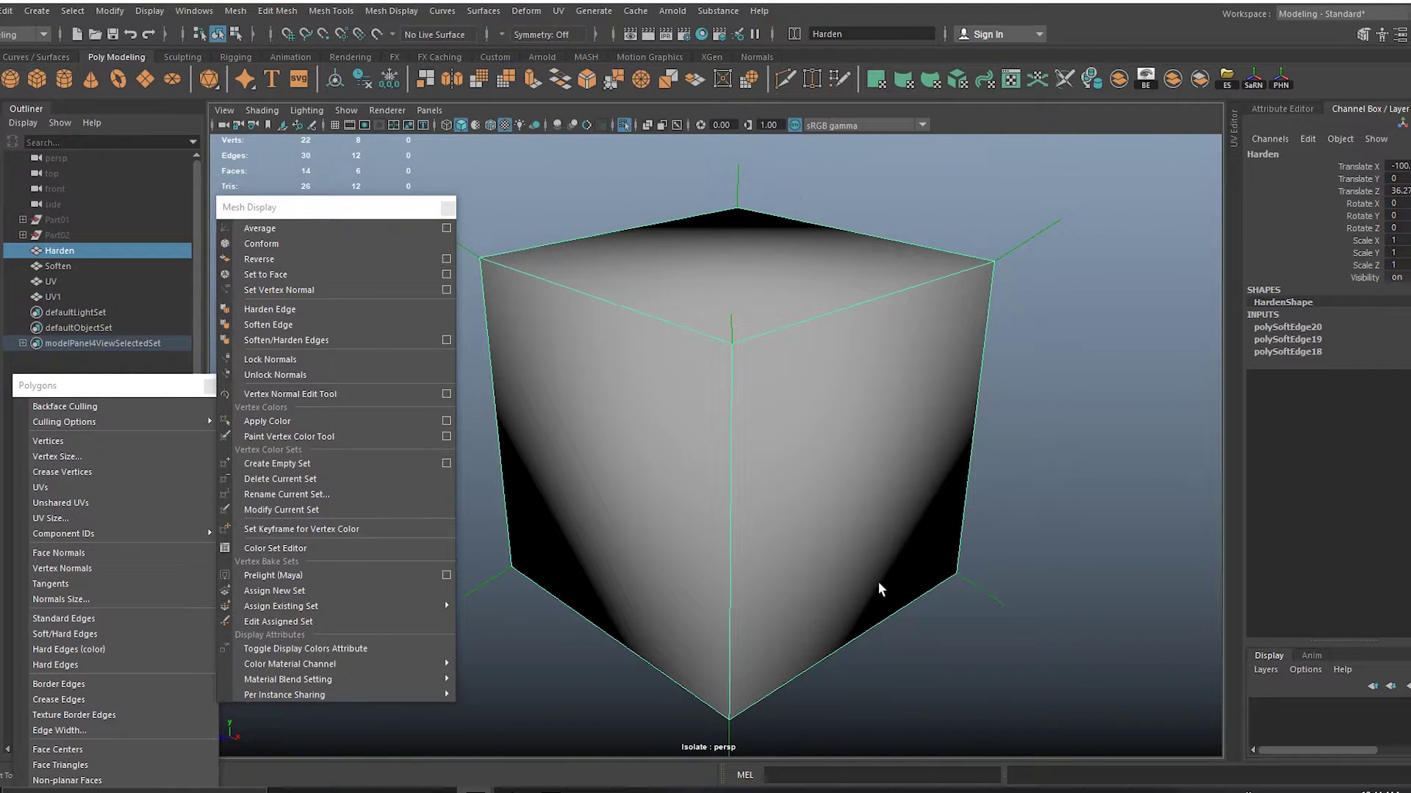
Examine a lower side vertex's normal on the softened cube, then deselect the cube in object mode and inspect its shading gradients.
{"action": "middle_click_drag", "start_coordinate": [989, 597], "coordinate": [964, 525], "text": "alt"}
{"action": "right_click_drag", "start_coordinate": [974, 377], "coordinate": [892, 378]}
{"action": "left_click_drag", "start_coordinate": [889, 476], "coordinate": [1045, 616]}
{"action": "left_click_drag", "start_coordinate": [874, 563], "coordinate": [971, 519], "text": "alt"}
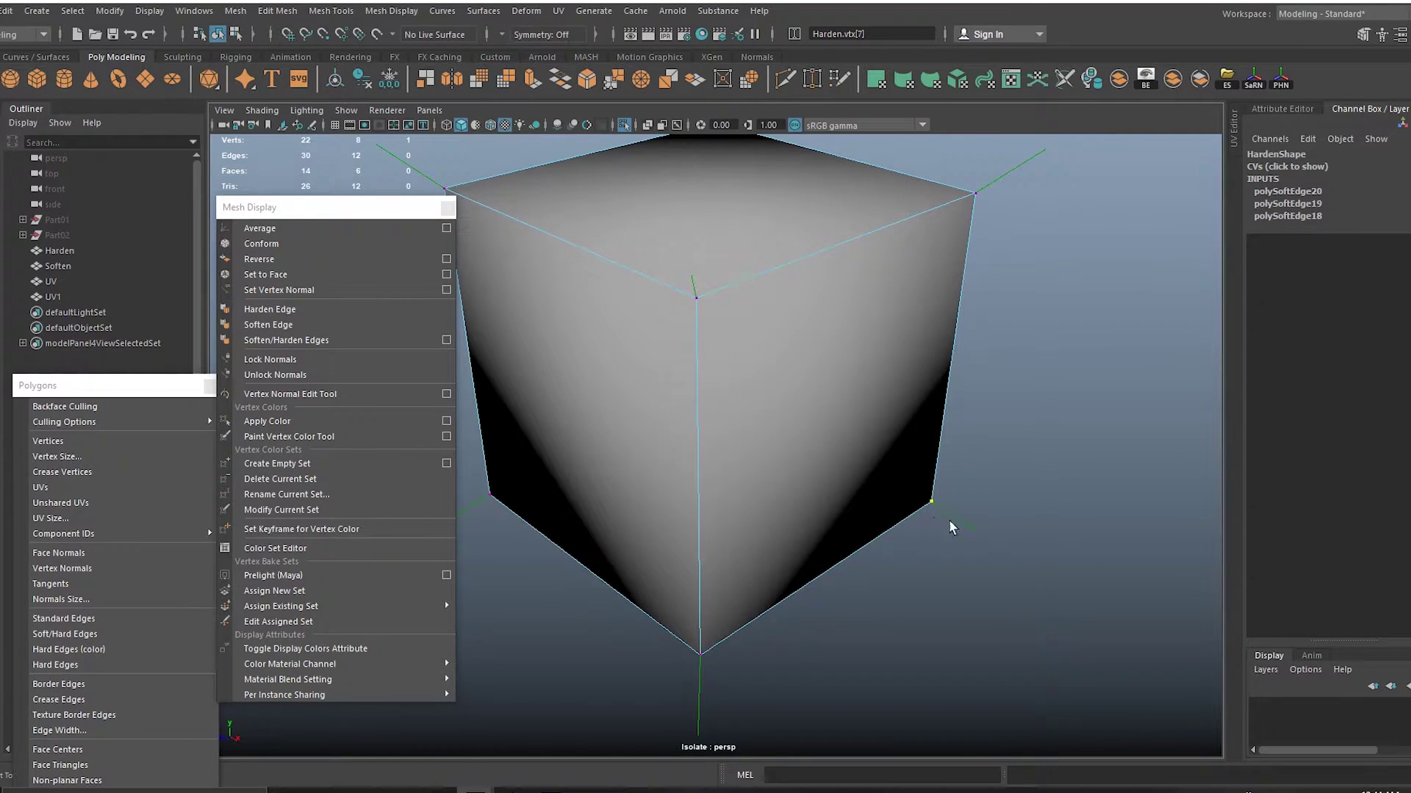
{"action": "right_click_drag", "start_coordinate": [859, 377], "coordinate": [937, 357]}
{"action": "left_click", "coordinate": [957, 566]}
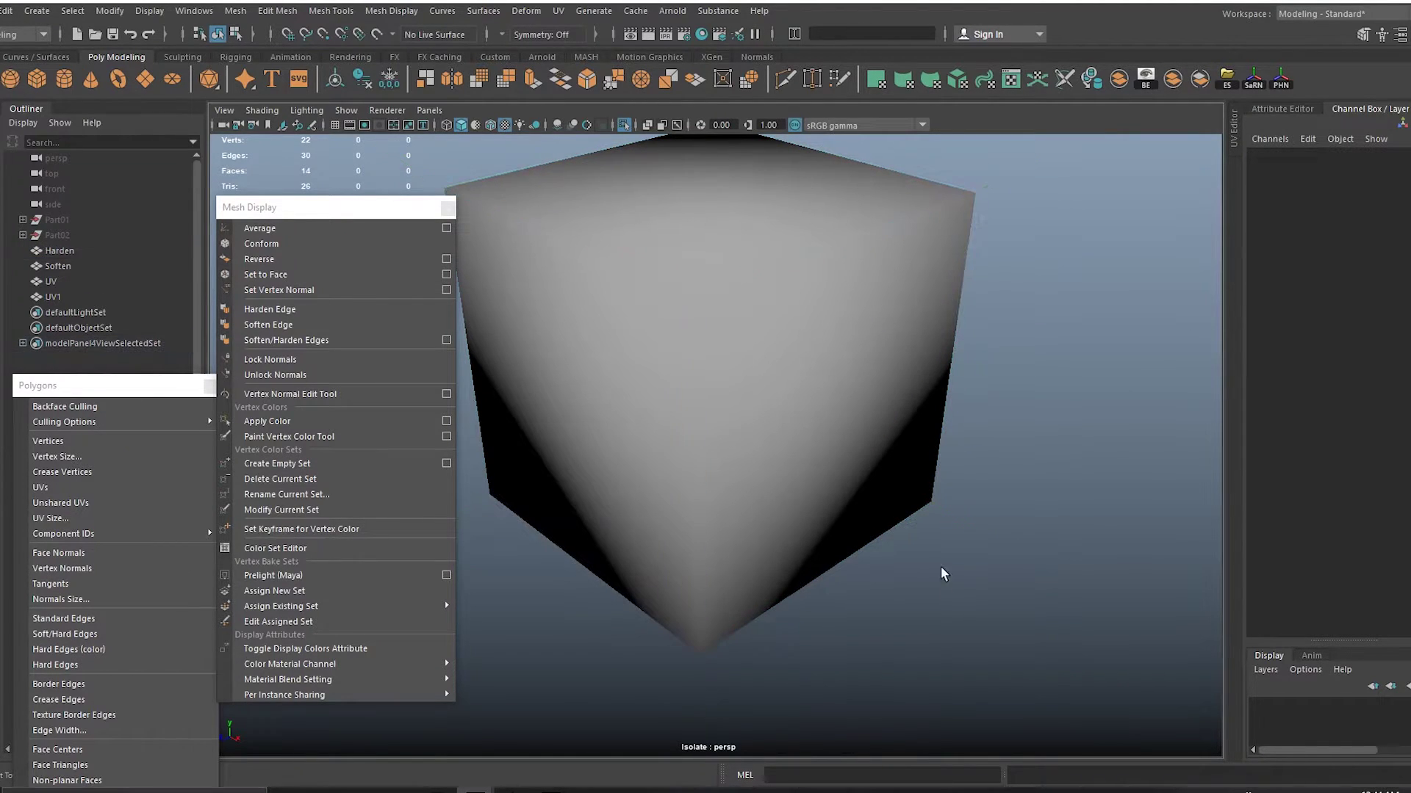
{"action": "middle_click_drag", "start_coordinate": [1020, 534], "coordinate": [1007, 529], "text": "alt"}
{"action": "left_click_drag", "start_coordinate": [1007, 529], "coordinate": [764, 430], "text": "alt"}
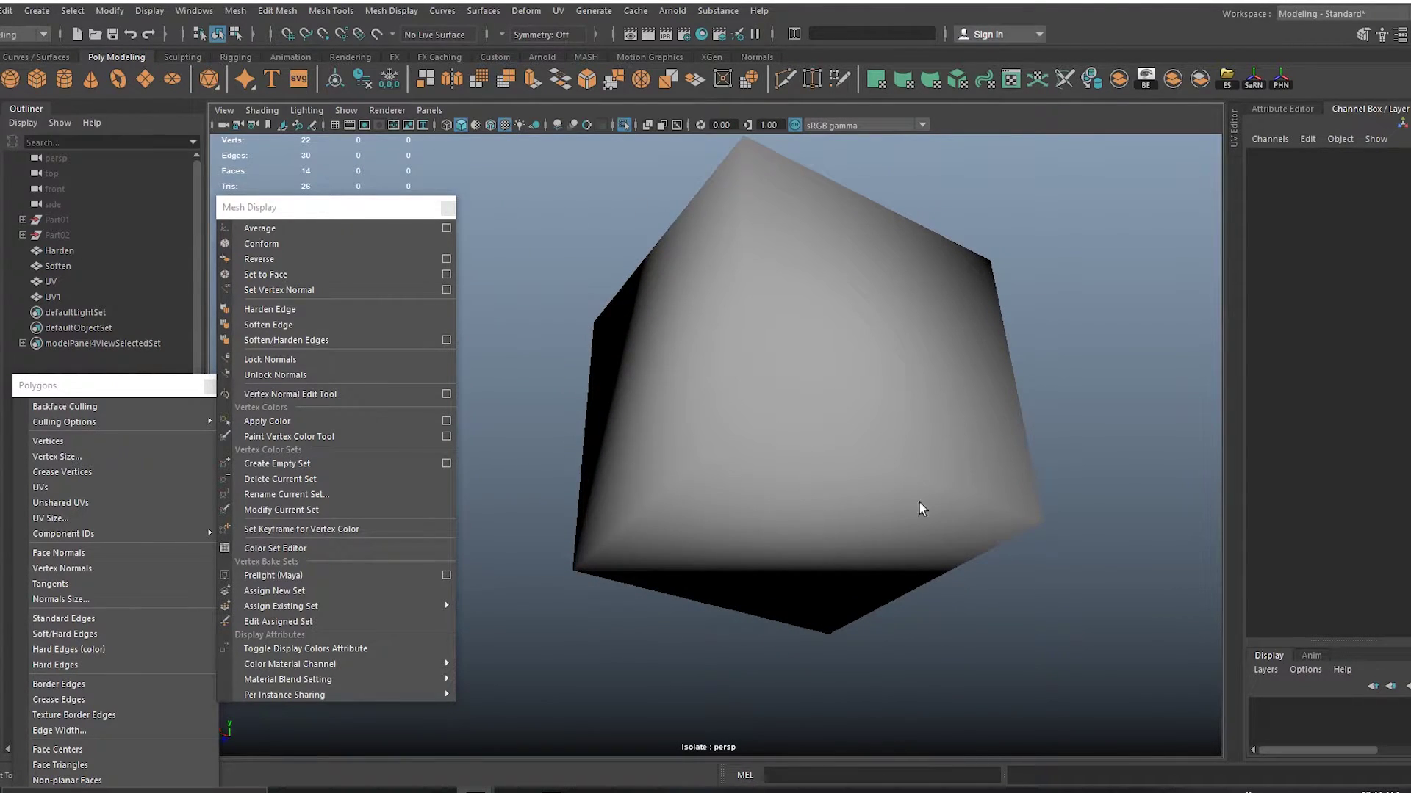
{"action": "left_click_drag", "start_coordinate": [632, 497], "coordinate": [848, 518], "text": "alt"}
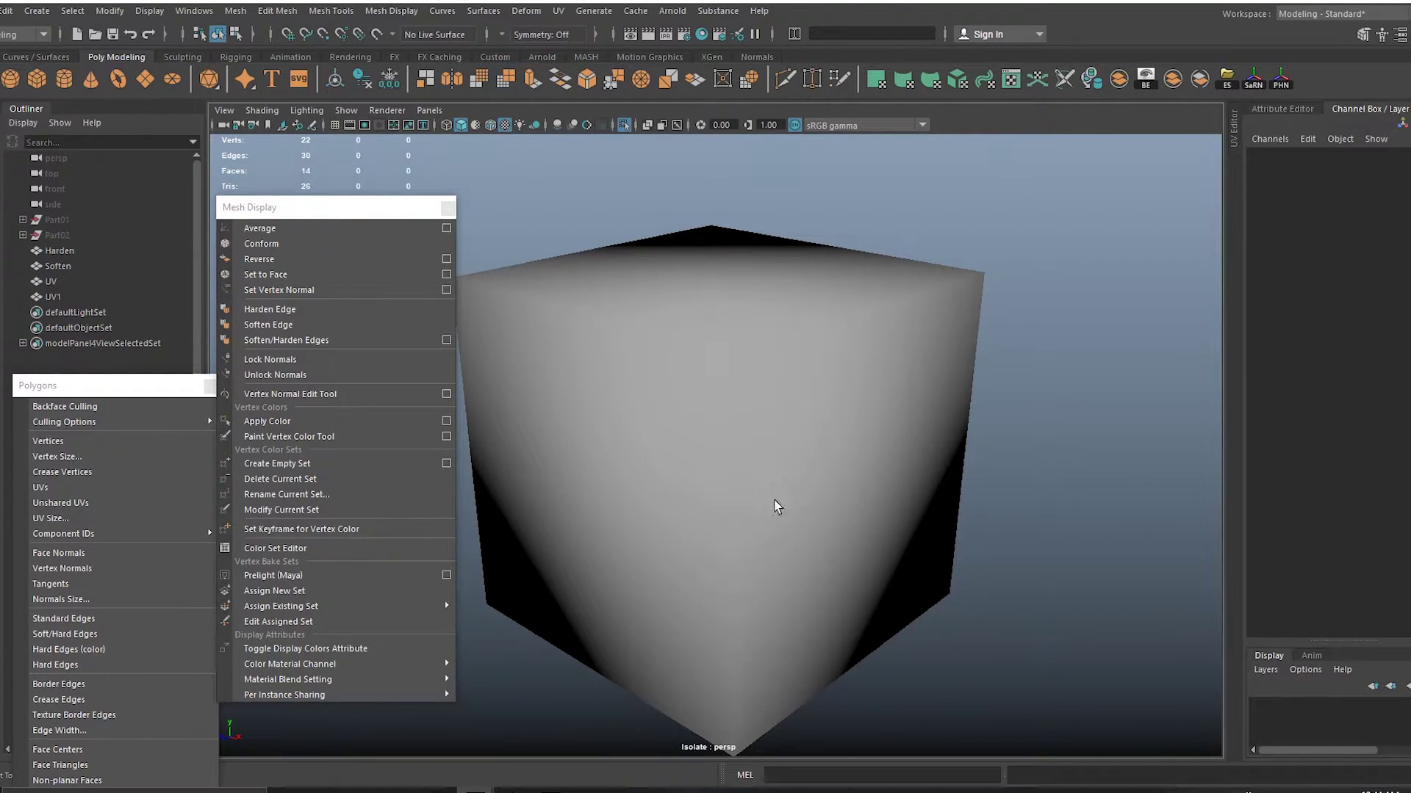
Select the Harden cube and apply Set to Face to its normals.
{"action": "left_click", "coordinate": [714, 367]}
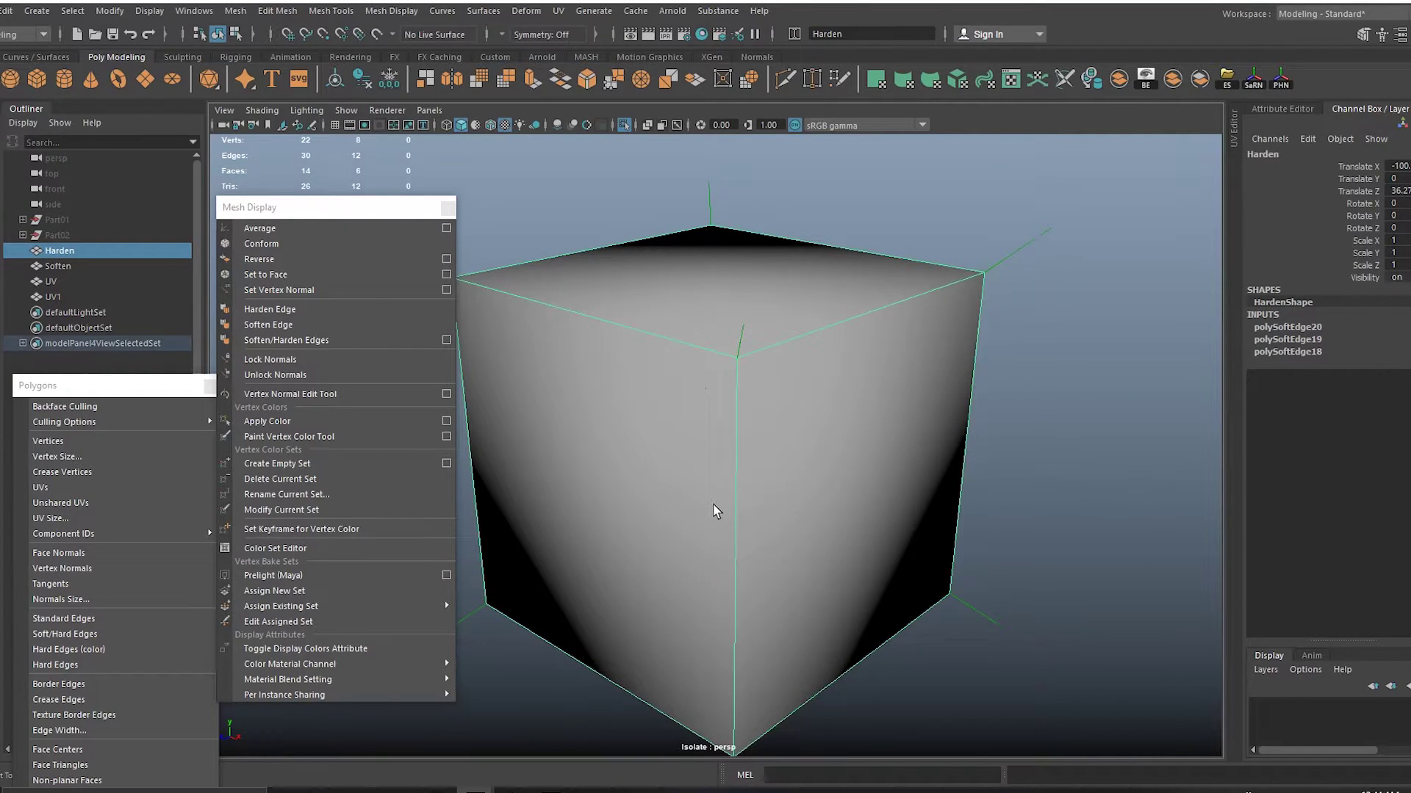
{"action": "left_click_drag", "start_coordinate": [715, 509], "coordinate": [621, 410], "text": "alt"}
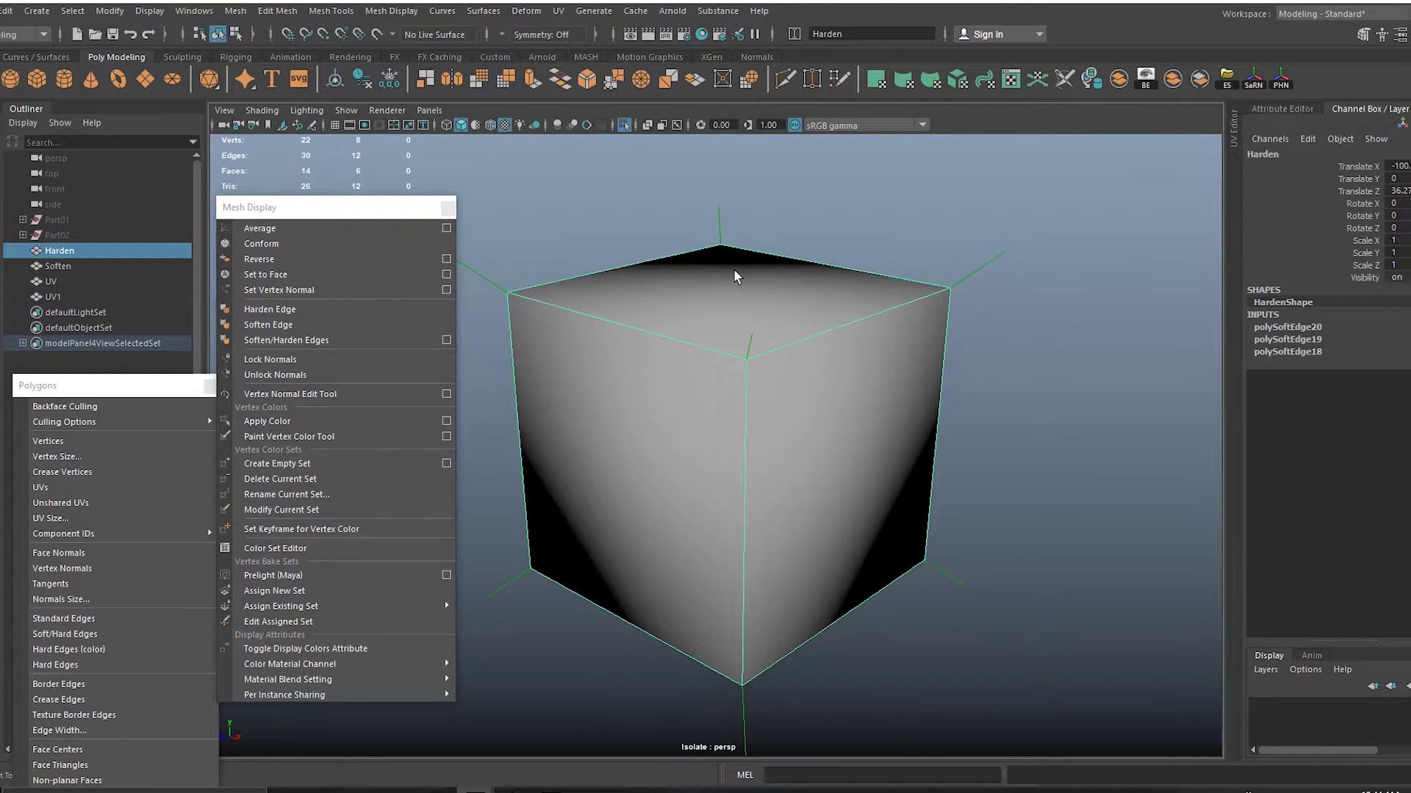
{"action": "mouse_move", "coordinate": [301, 209]}
{"action": "left_mouse_down"}
{"action": "mouse_move", "coordinate": [345, 203]}
{"action": "mouse_move", "coordinate": [322, 225]}
{"action": "left_mouse_up"}
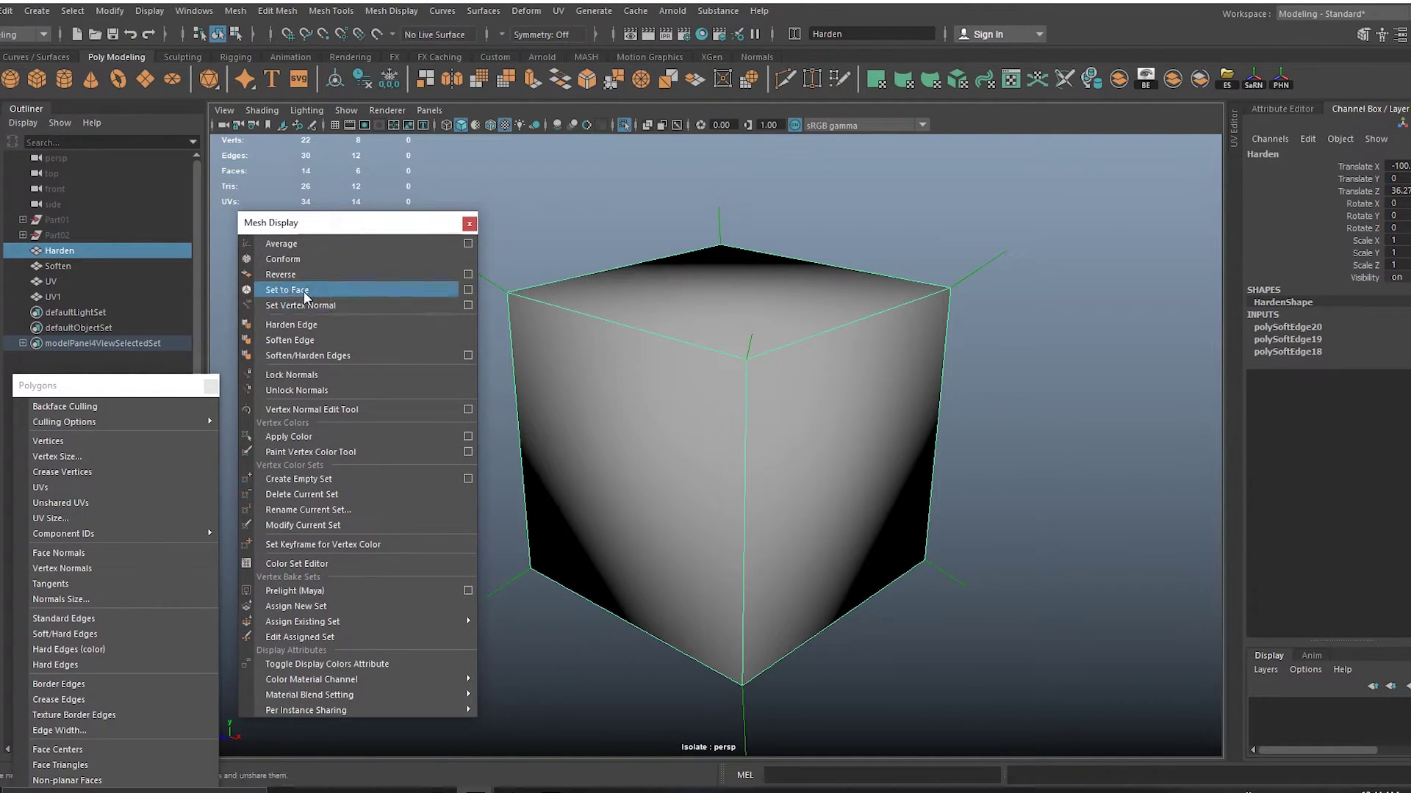
{"action": "left_click", "coordinate": [294, 298]}
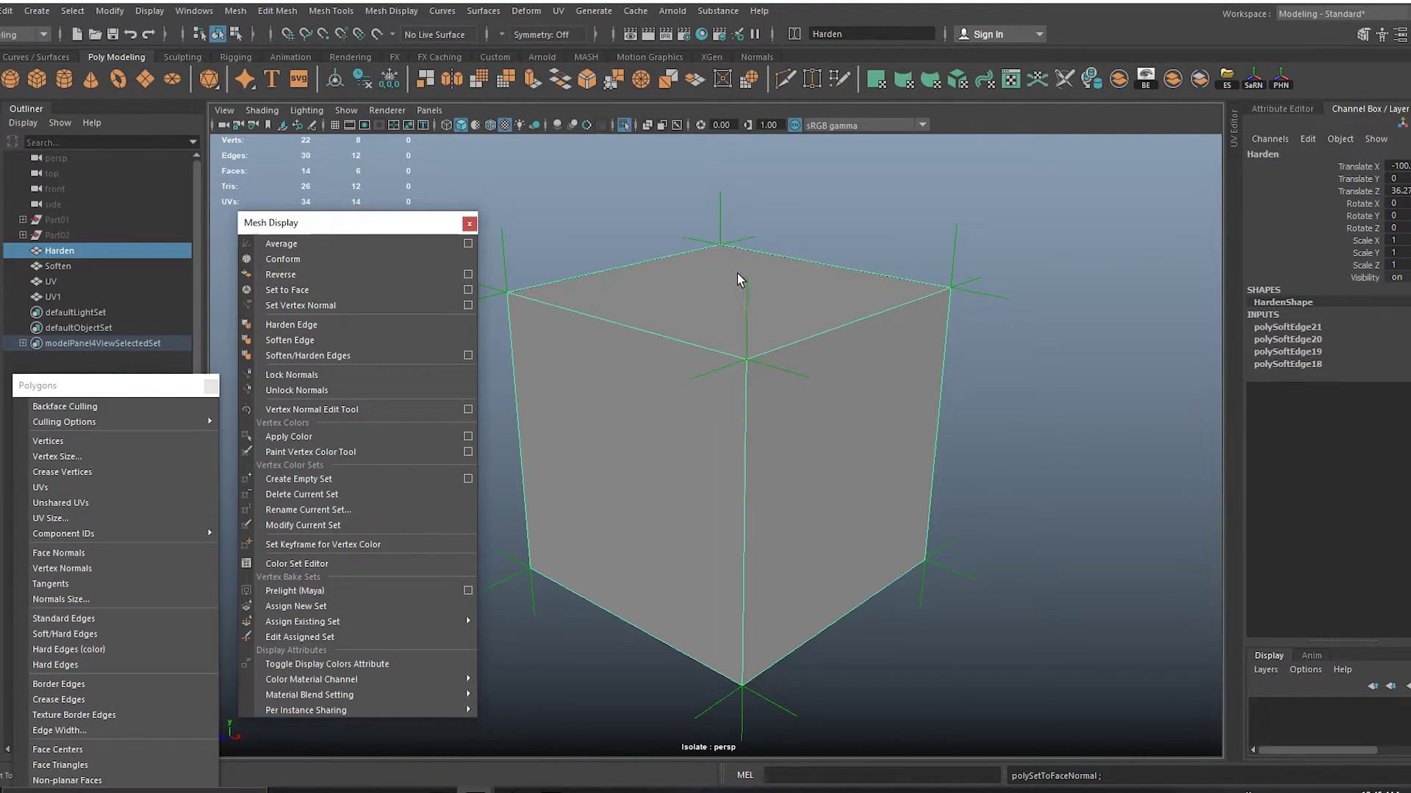
Create a polygon sphere and isolate it in the perspective viewport.
{"action": "left_click", "coordinate": [11, 79]}
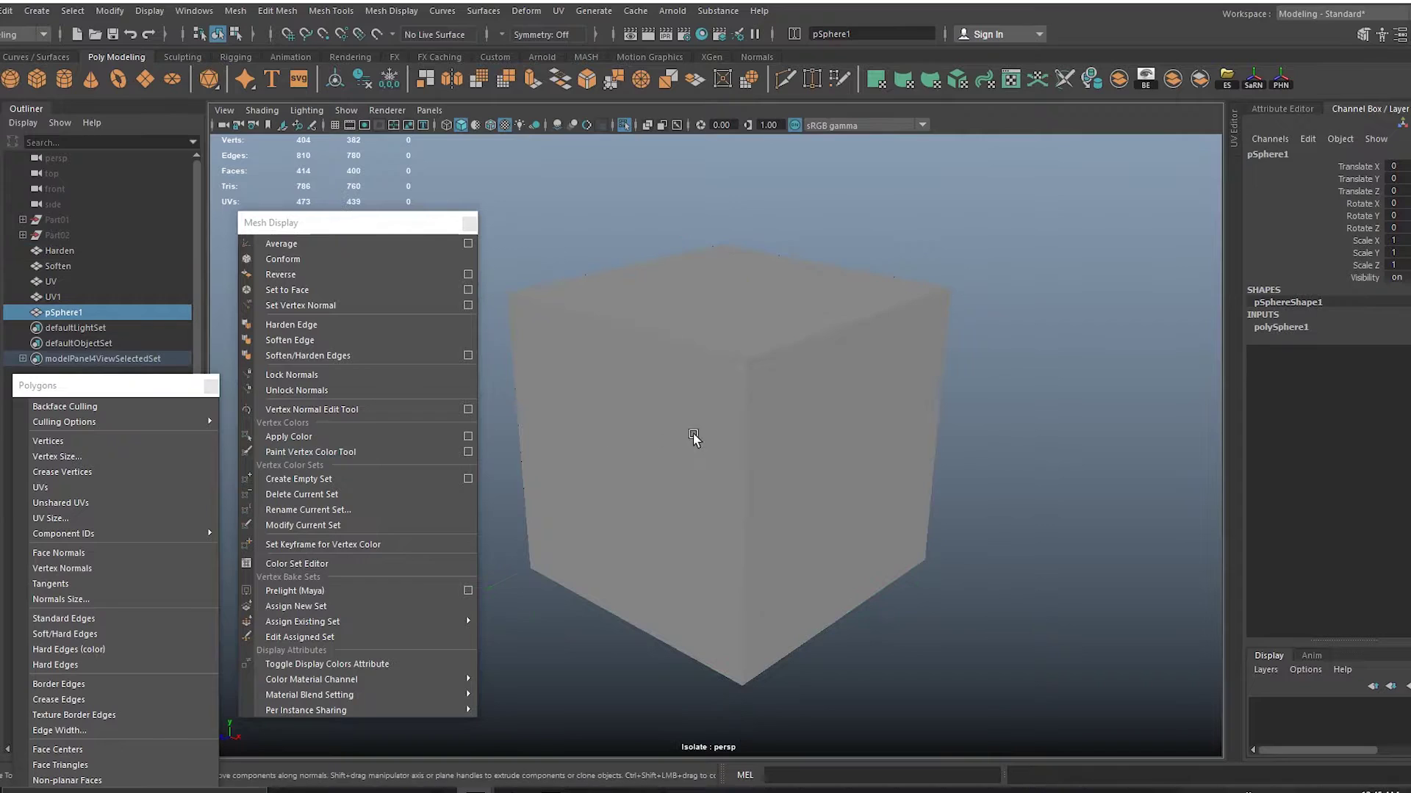
{"action": "key", "text": "r"}
{"action": "key", "text": "ctrl+1"}
{"action": "key", "text": "ctrl+1"}
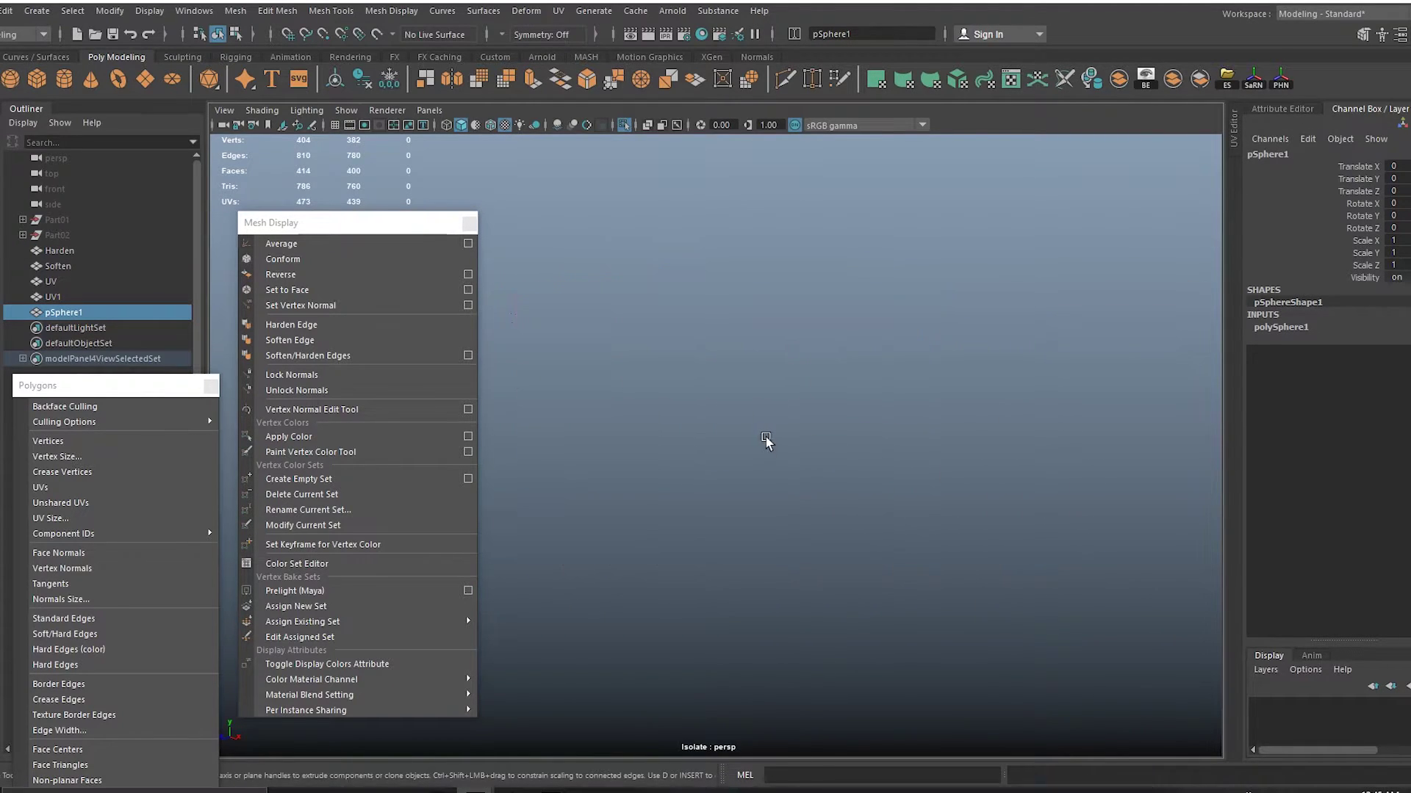
Scale the new sphere uniformly to about 3.25 and deselect it to view its smooth shading.
{"action": "left_click_drag", "start_coordinate": [737, 426], "coordinate": [1011, 447]}
{"action": "right_click_drag", "start_coordinate": [1011, 446], "coordinate": [611, 285], "text": "alt"}
{"action": "left_click", "coordinate": [910, 284]}
{"action": "left_click_drag", "start_coordinate": [910, 284], "coordinate": [926, 443], "text": "alt"}
{"action": "scroll", "coordinate": [925, 443], "scroll_direction": "up", "scroll_amount": 3}
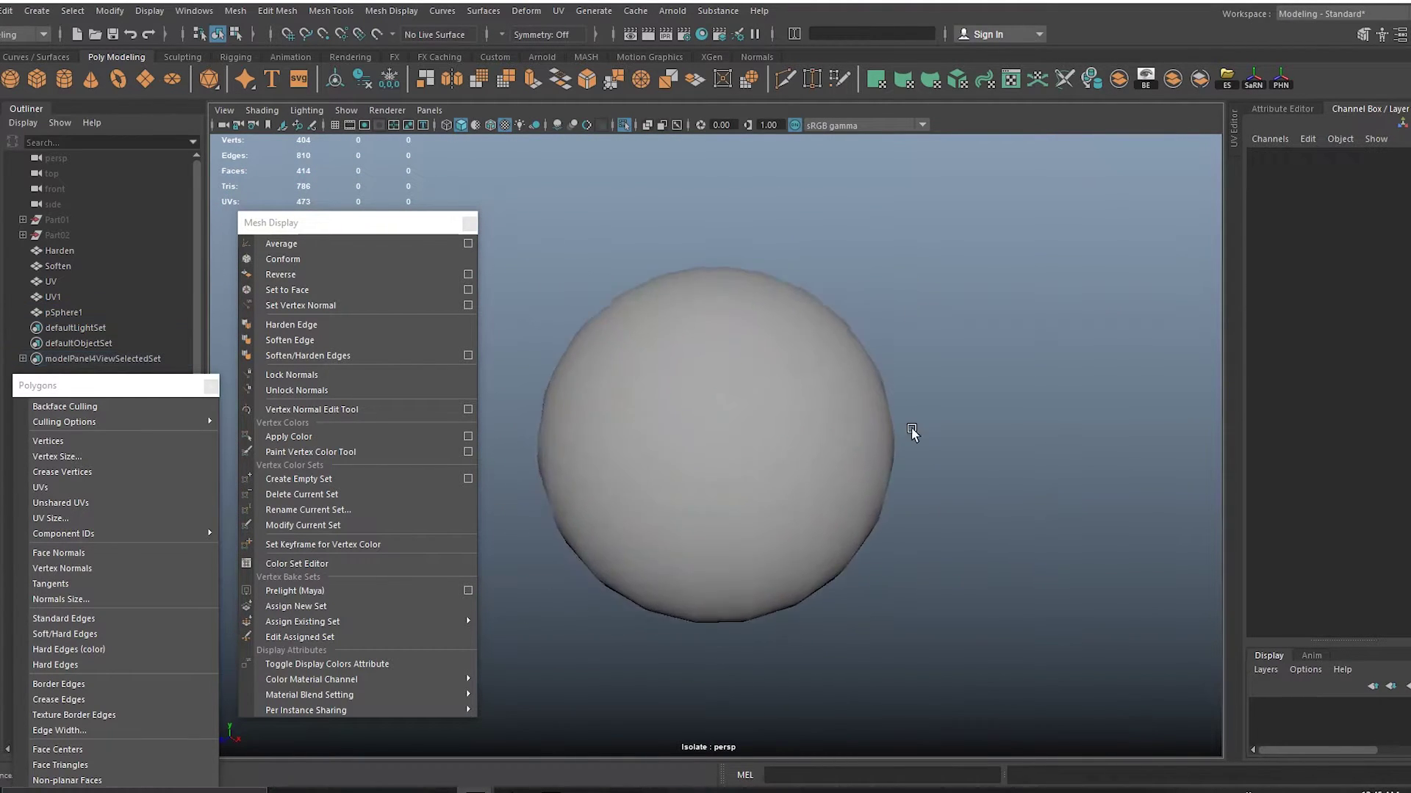
Apply Set to Face to the sphere's normals, then deselect it to inspect the shading.
{"action": "left_click", "coordinate": [800, 434]}
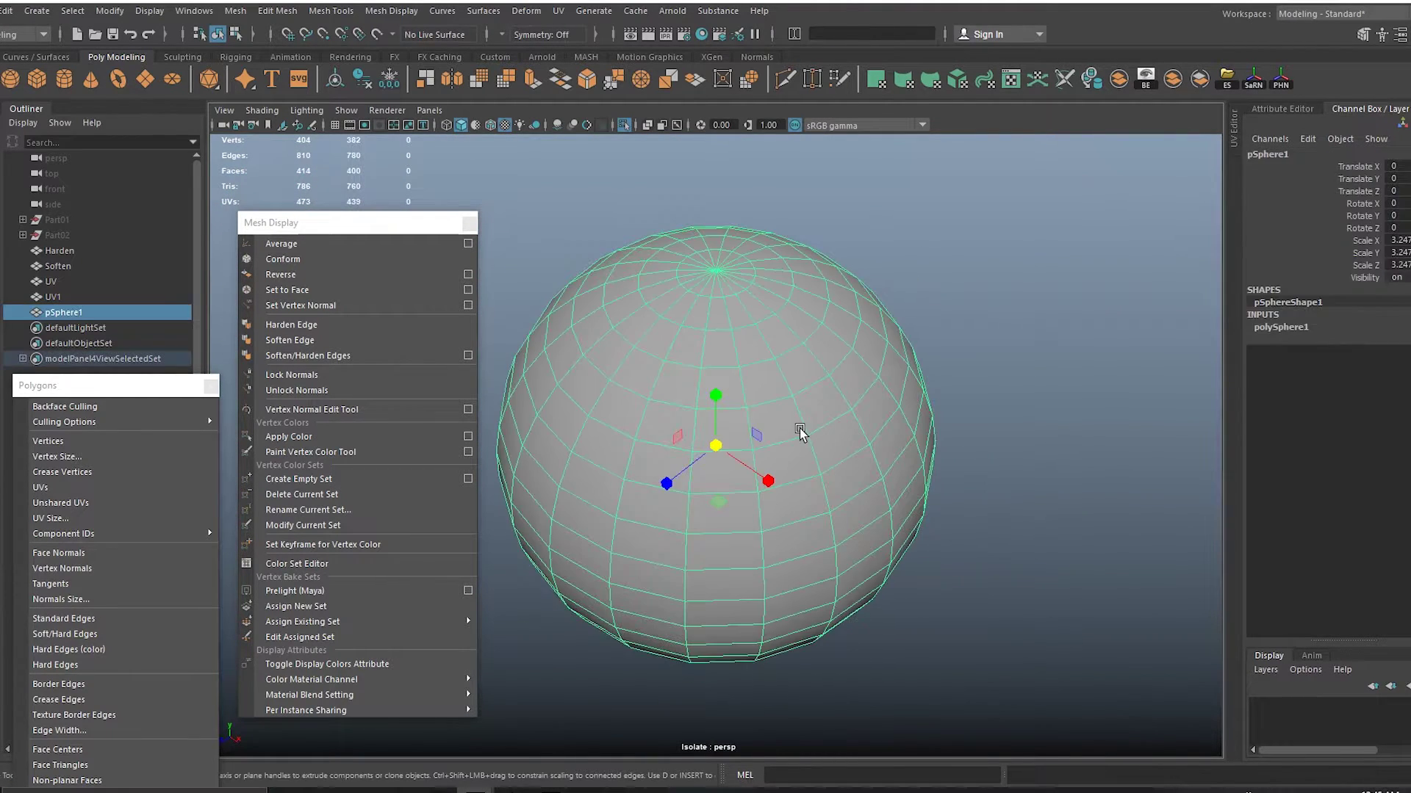
{"action": "left_click", "coordinate": [305, 291]}
{"action": "left_click", "coordinate": [873, 272]}
{"action": "scroll", "coordinate": [887, 316], "scroll_direction": "up", "scroll_amount": 2}
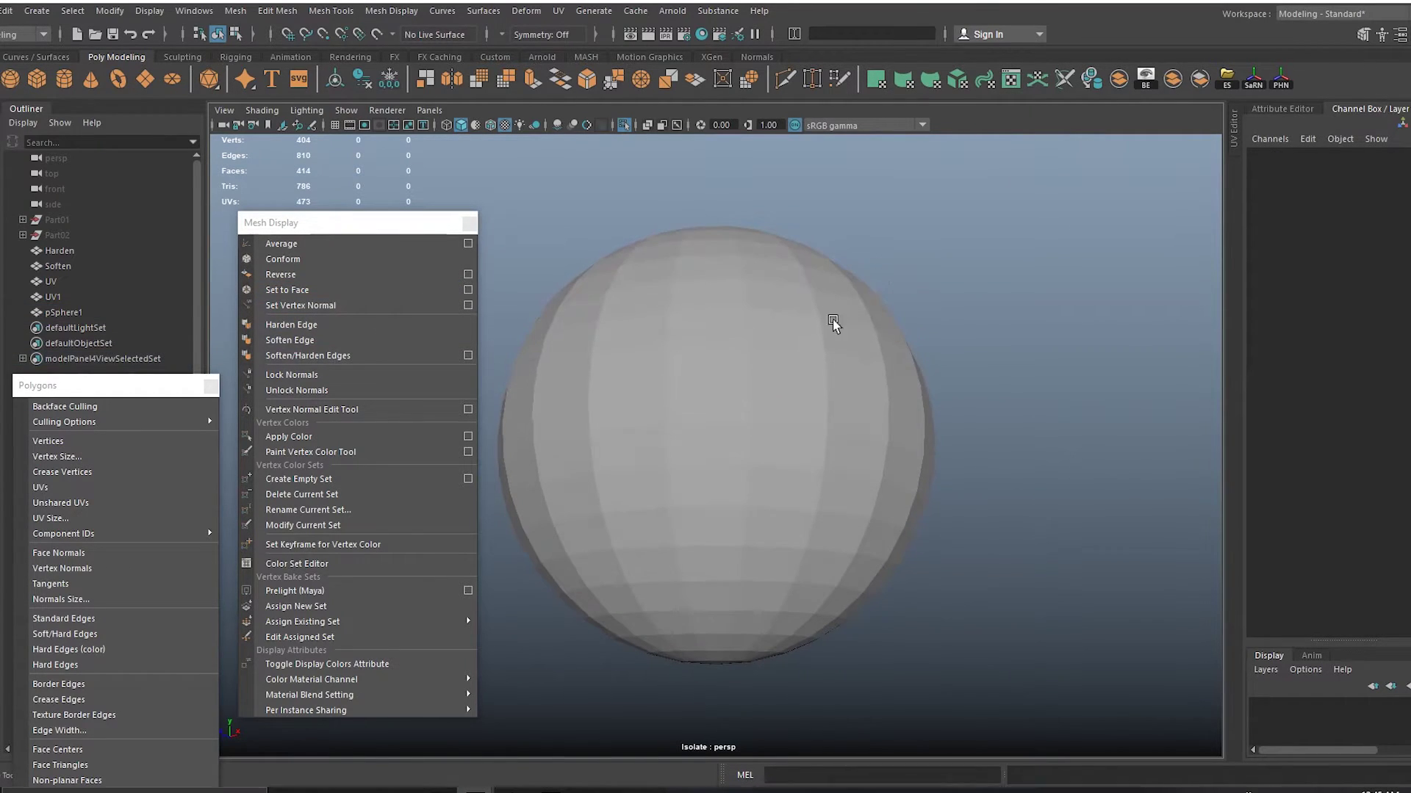
Examine the sphere's vertex normals up close, compare them with its face normals, then hide the normals display.
{"action": "left_click", "coordinate": [819, 337]}
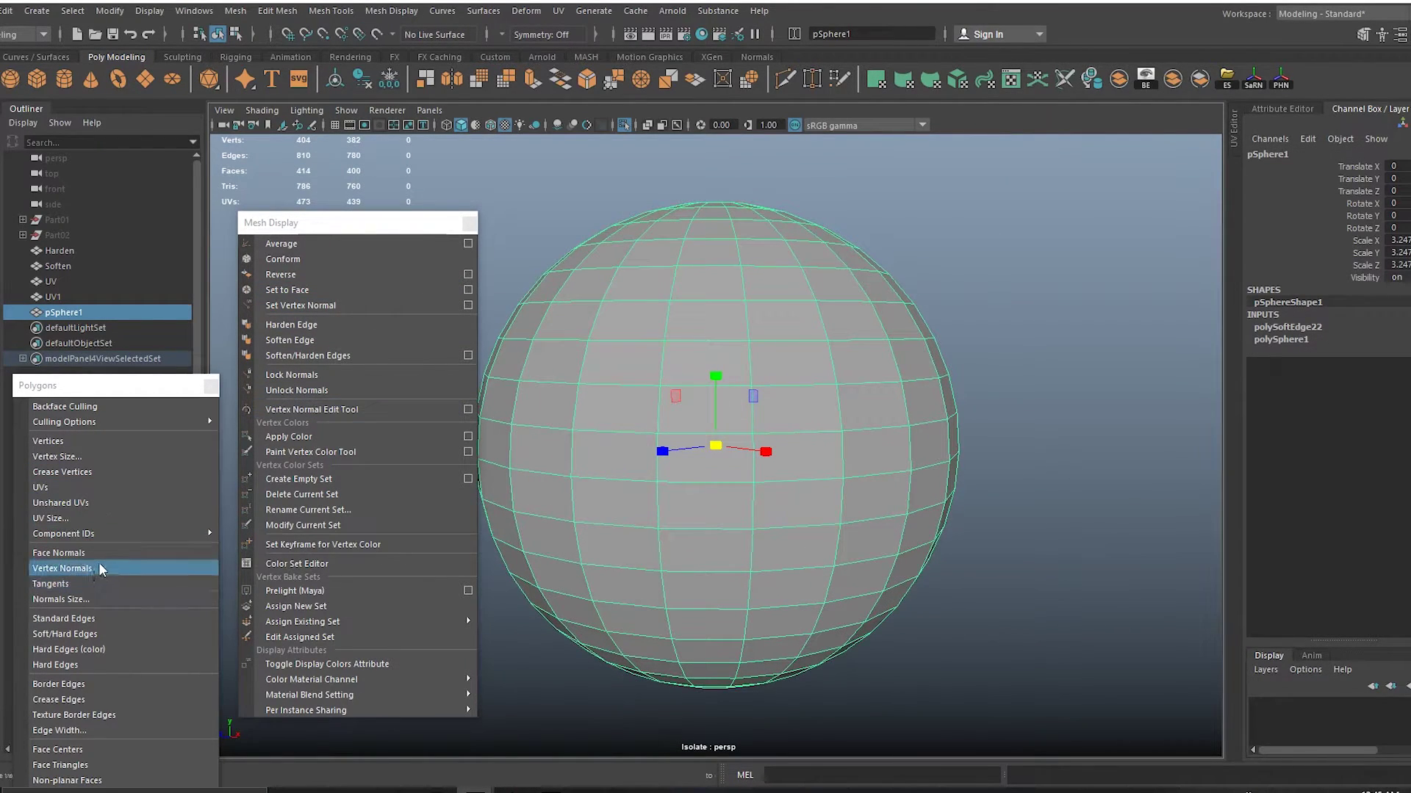
{"action": "left_click", "coordinate": [65, 568]}
{"action": "scroll", "coordinate": [885, 332], "scroll_direction": "up", "scroll_amount": 4}
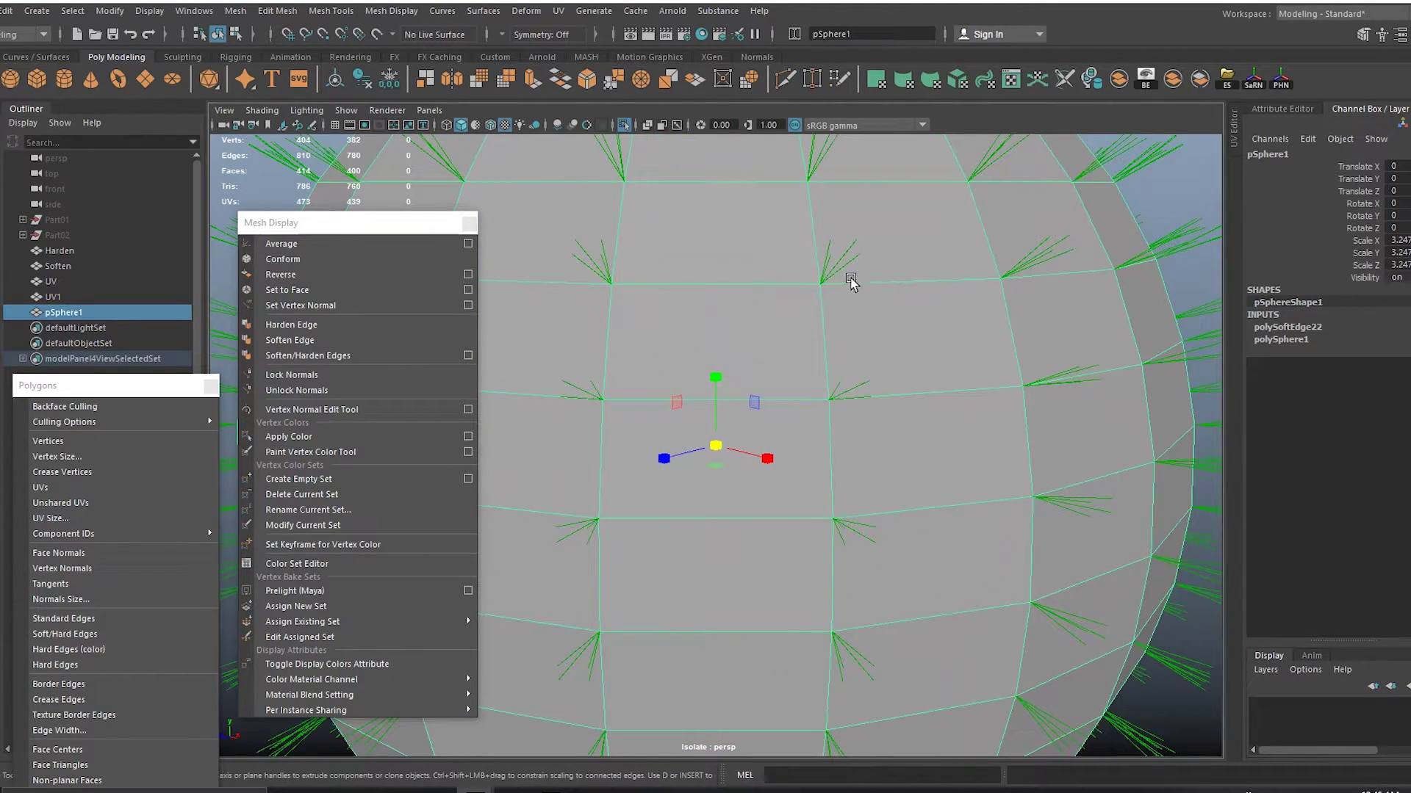
{"action": "scroll", "coordinate": [907, 306], "scroll_direction": "down", "scroll_amount": 4}
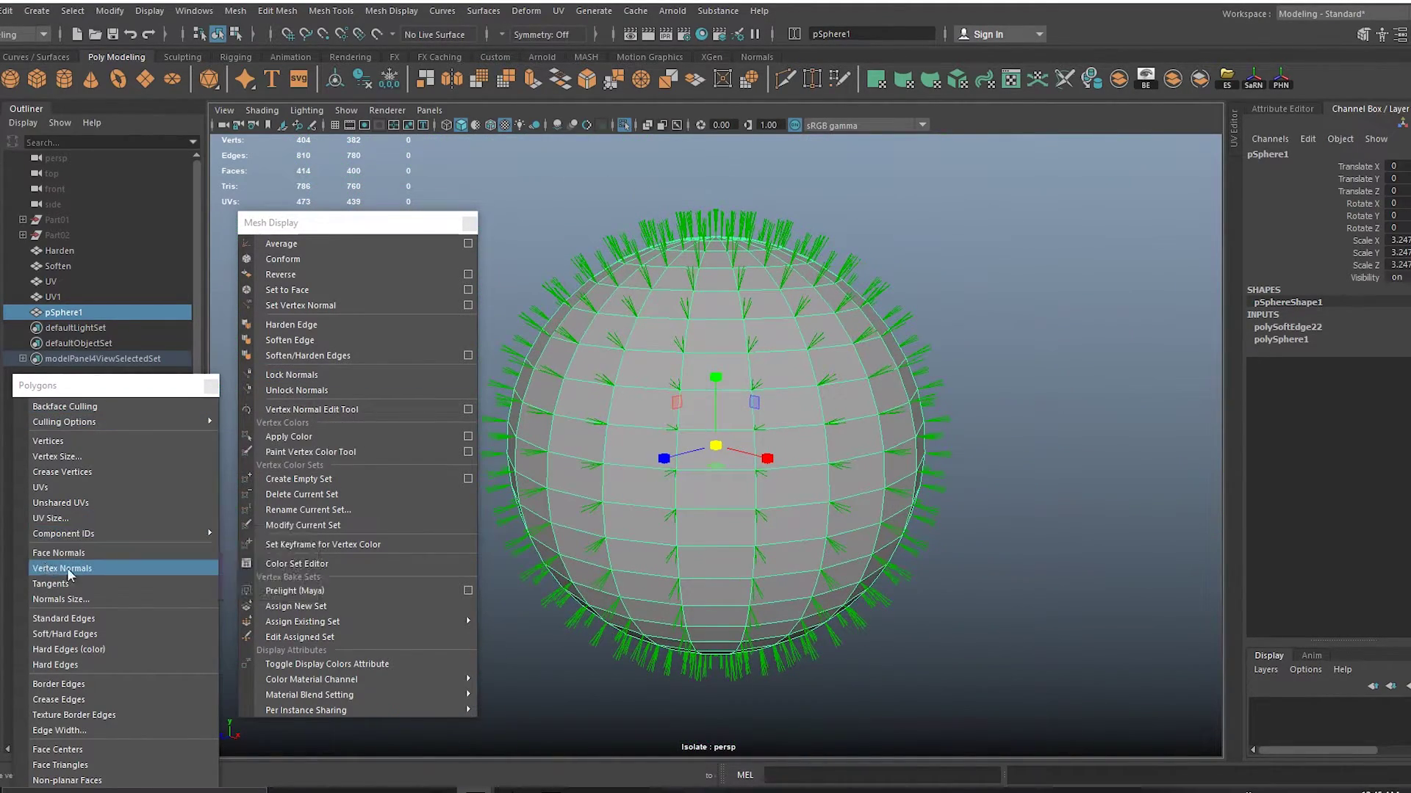
{"action": "left_click", "coordinate": [112, 560]}
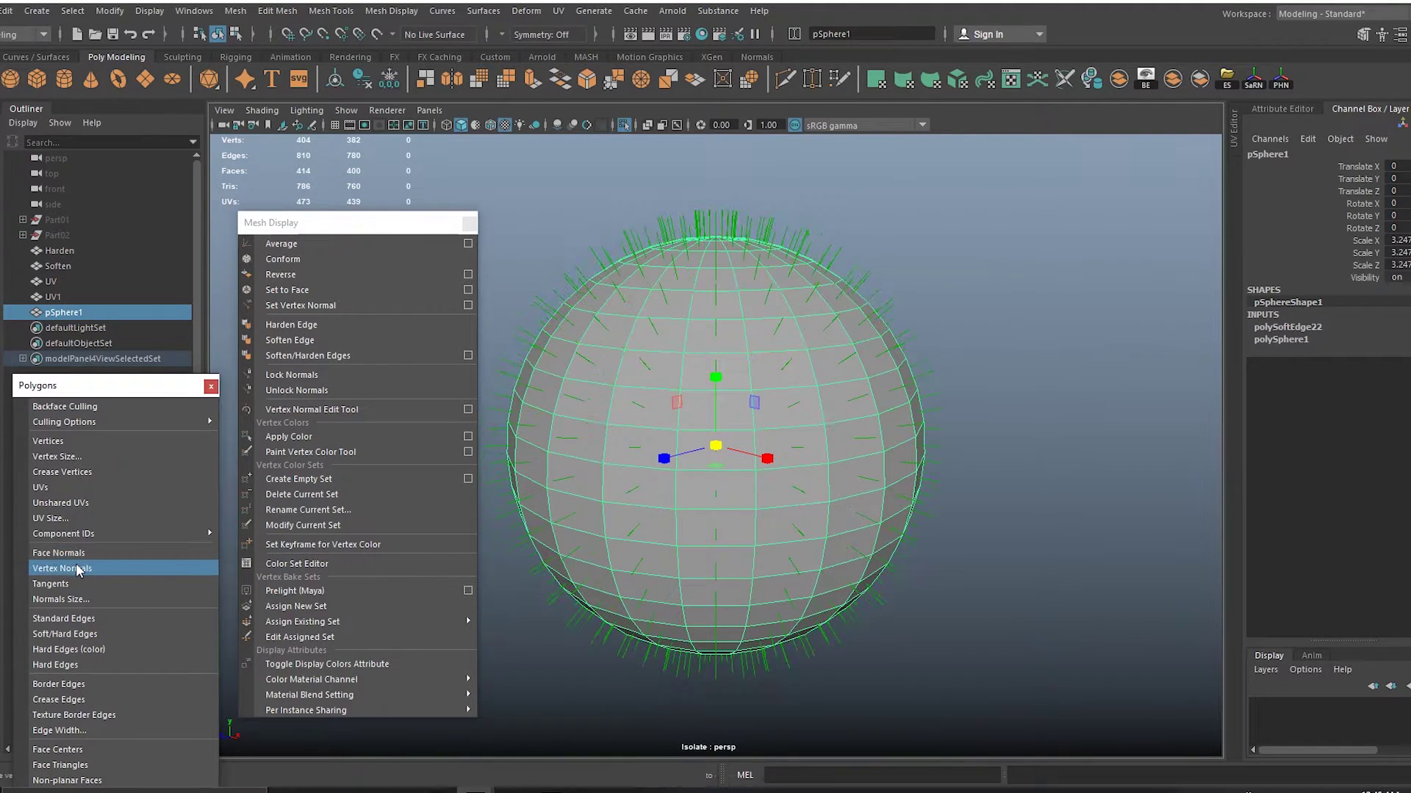
{"action": "left_click", "coordinate": [101, 557]}
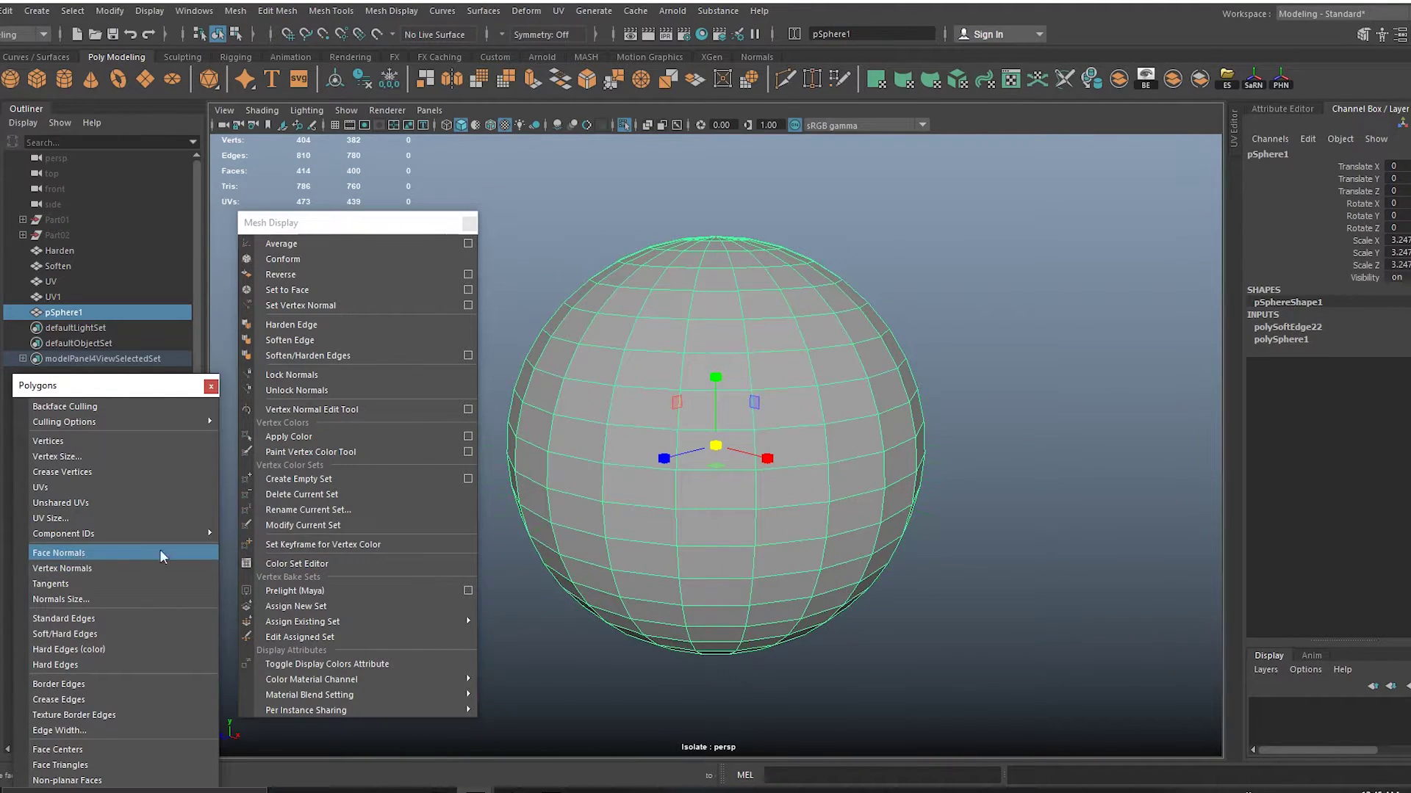
Soften all of the sphere's edges, then display and examine its vertex normals before deselecting it.
{"action": "left_click", "coordinate": [311, 339]}
{"action": "left_click", "coordinate": [955, 361]}
{"action": "left_click", "coordinate": [833, 371]}
{"action": "left_click", "coordinate": [80, 568]}
{"action": "scroll", "coordinate": [850, 560], "scroll_direction": "up", "scroll_amount": 3}
{"action": "scroll", "coordinate": [875, 515], "scroll_direction": "down", "scroll_amount": 2}
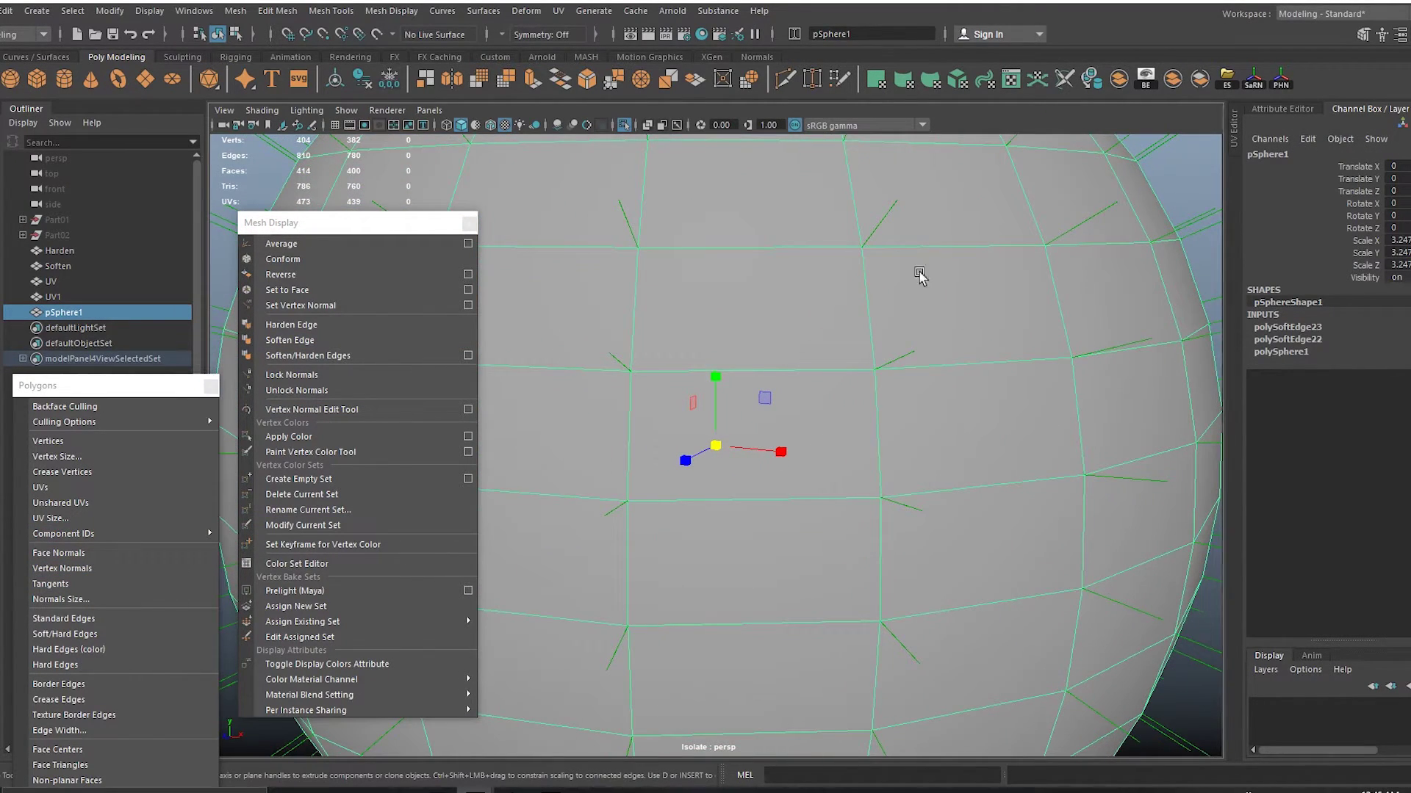
{"action": "scroll", "coordinate": [757, 286], "scroll_direction": "down", "scroll_amount": 5}
{"action": "left_click", "coordinate": [949, 305]}
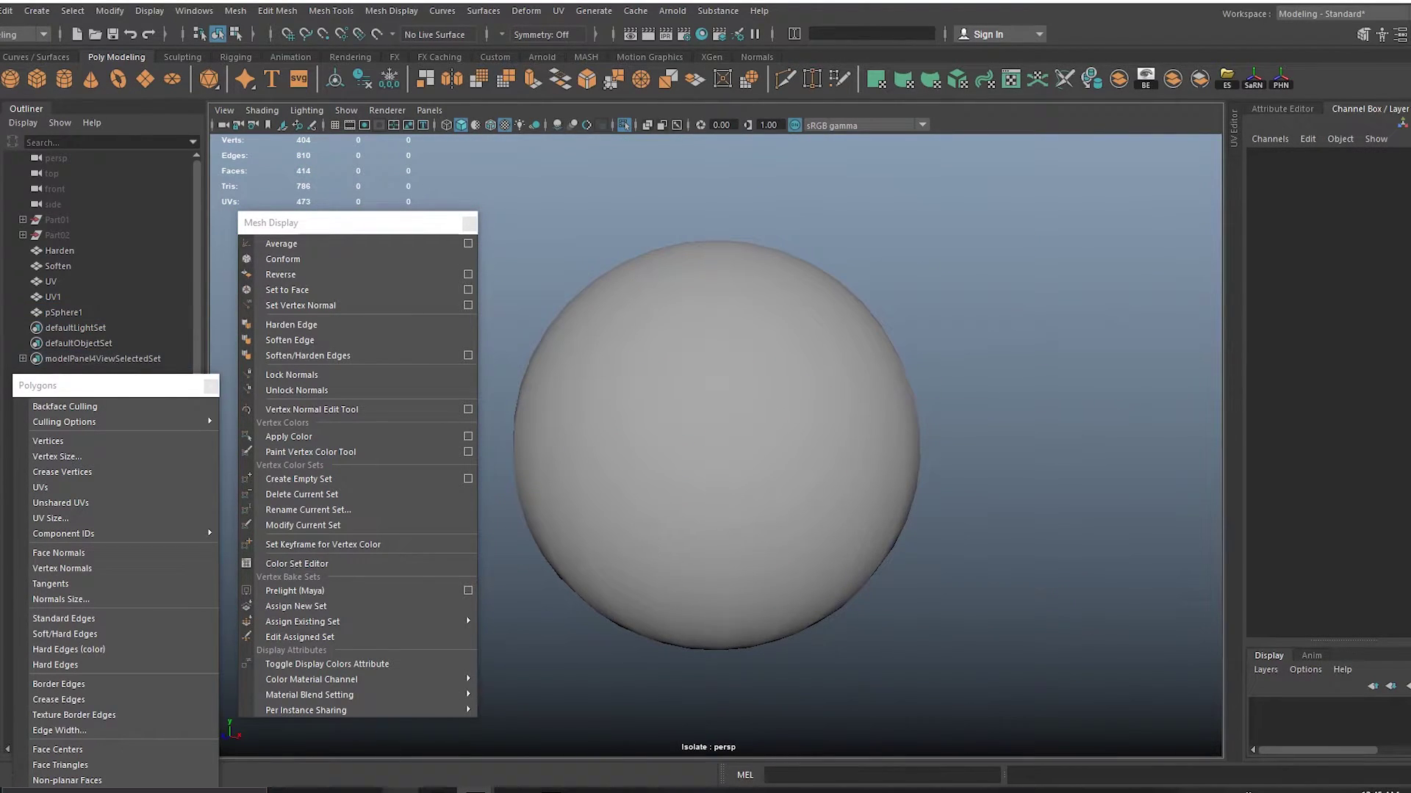
Switch to the web browser and show the list of contents of the "All about Shaders - (part 1/3)" article.
{"action": "left_click", "coordinate": [400, 790]}
{"action": "left_click", "coordinate": [88, 4]}
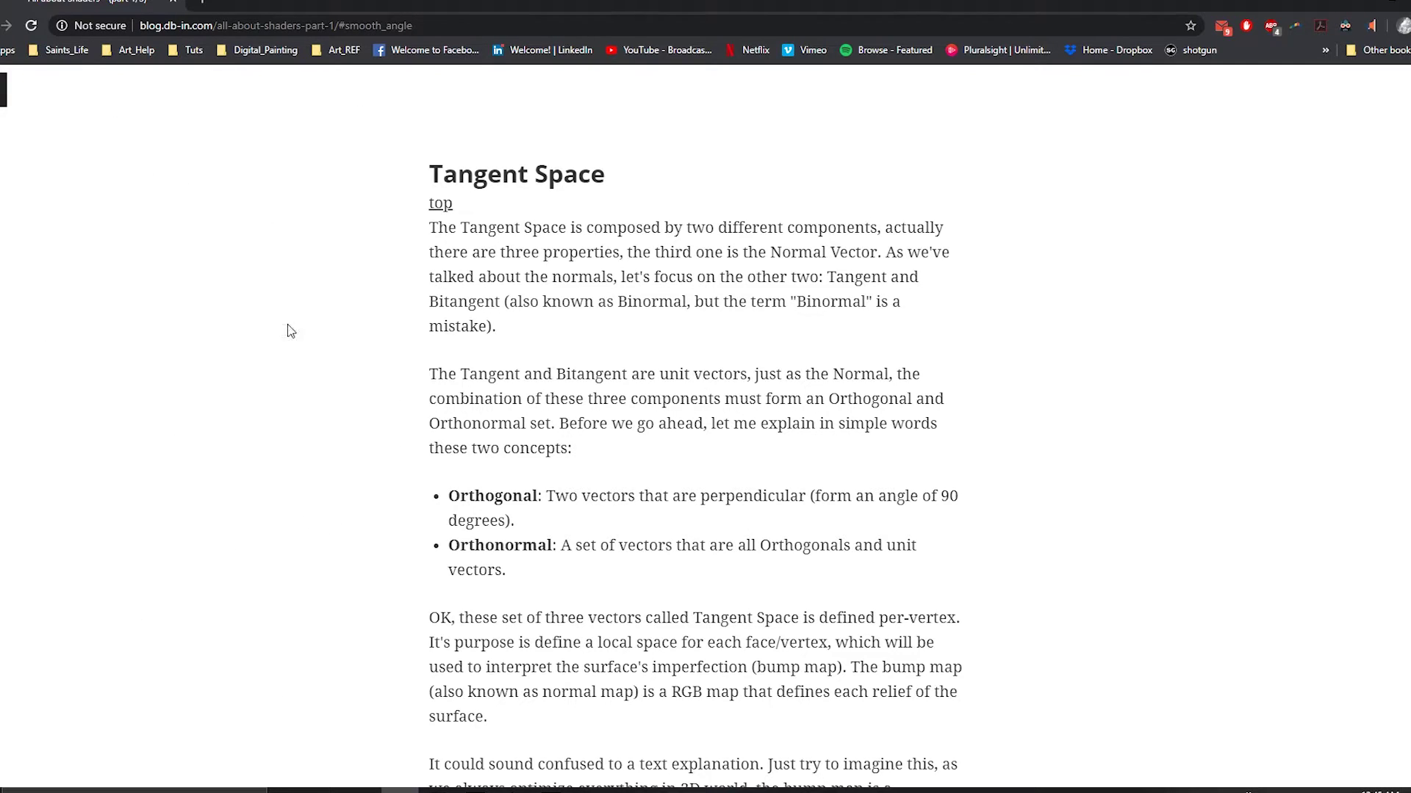
{"action": "middle_click", "coordinate": [233, 586]}
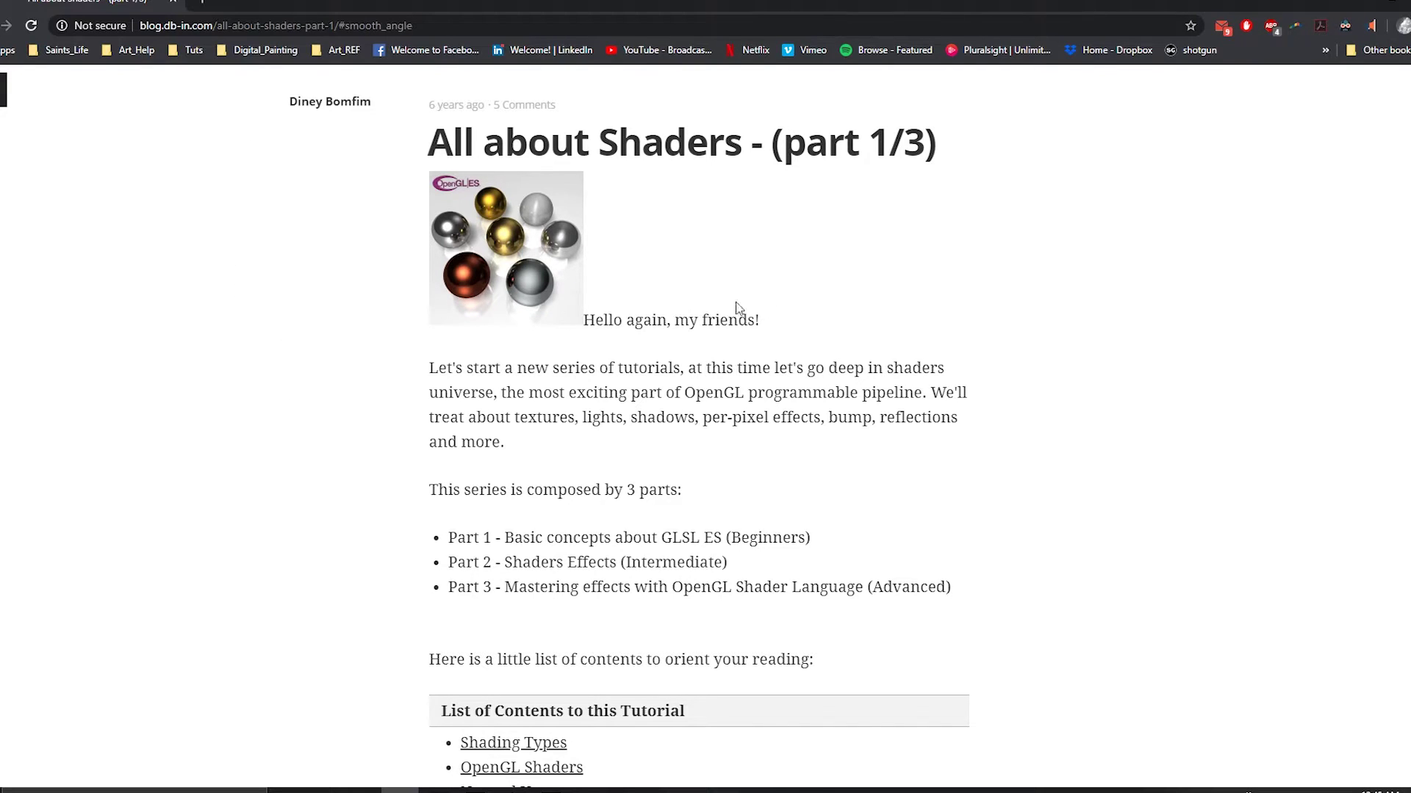
{"action": "scroll", "coordinate": [822, 327], "scroll_direction": "down", "scroll_amount": 5}
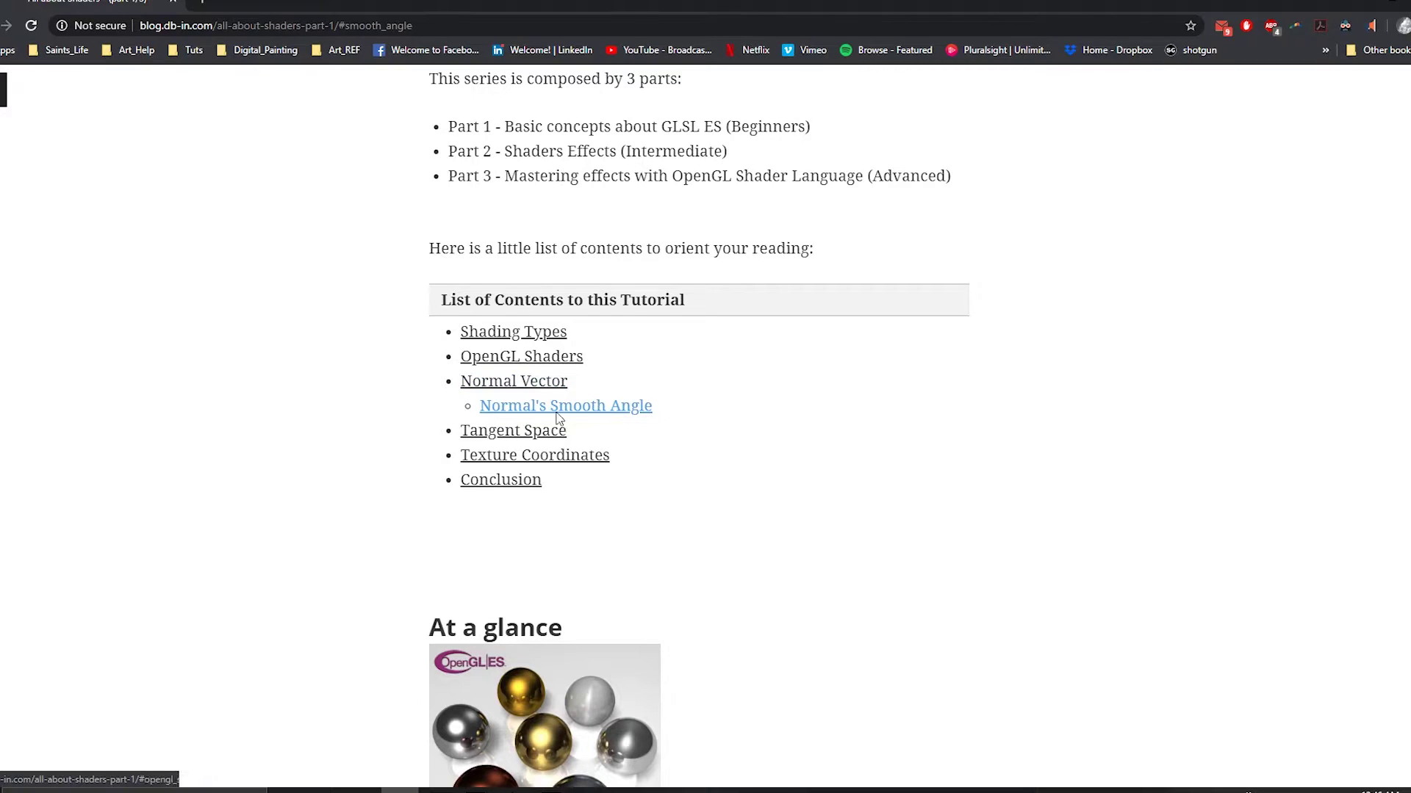
{"action": "scroll", "coordinate": [524, 410], "scroll_direction": "up", "scroll_amount": 1}
{"action": "scroll", "coordinate": [463, 450], "scroll_direction": "down", "scroll_amount": 5}
{"action": "scroll", "coordinate": [463, 449], "scroll_direction": "up", "scroll_amount": 5}
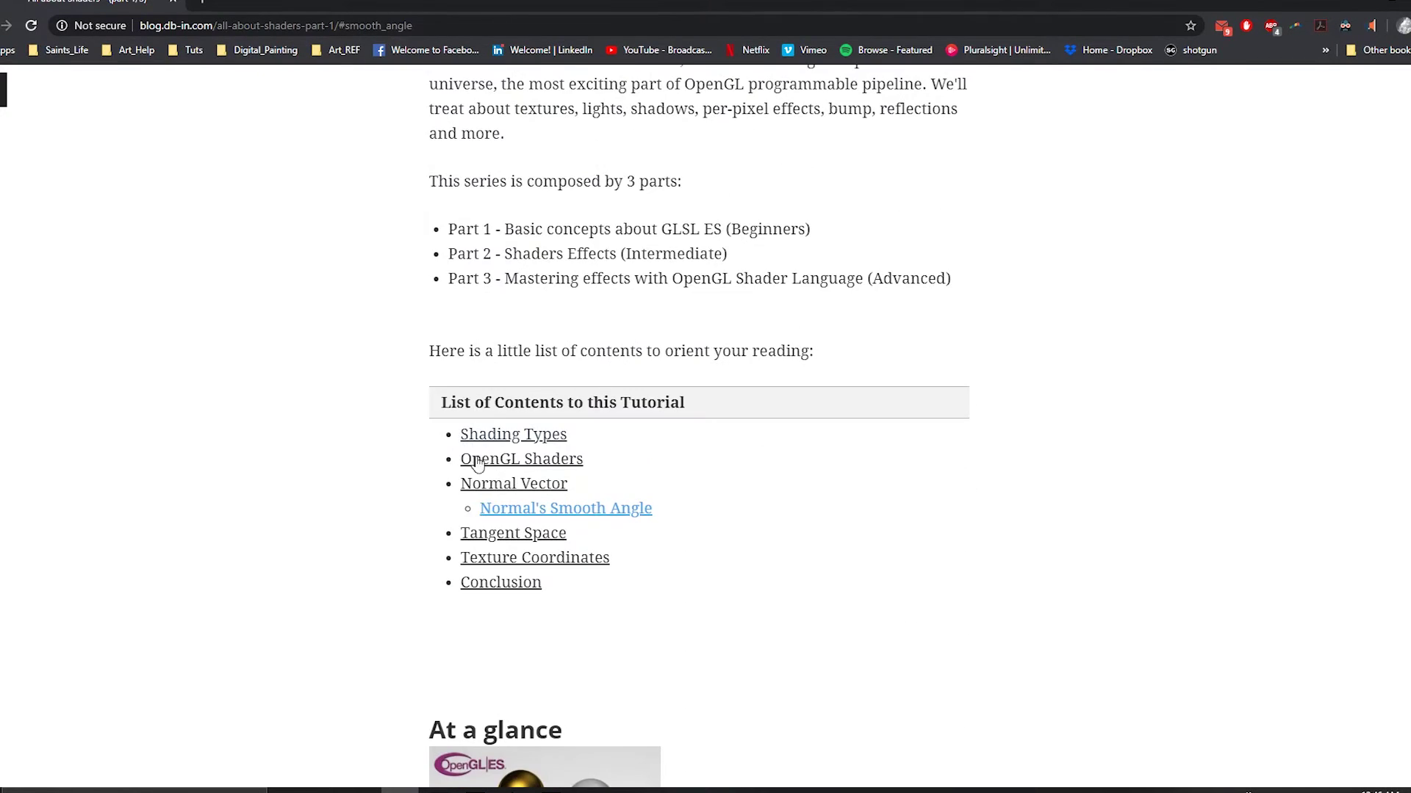
Go to the article's Normal Vector section and examine the Normal's Smooth Angle figure comparing per-fragment and per-vertex light.
{"action": "left_click", "coordinate": [541, 487]}
{"action": "scroll", "coordinate": [517, 446], "scroll_direction": "down", "scroll_amount": 9}
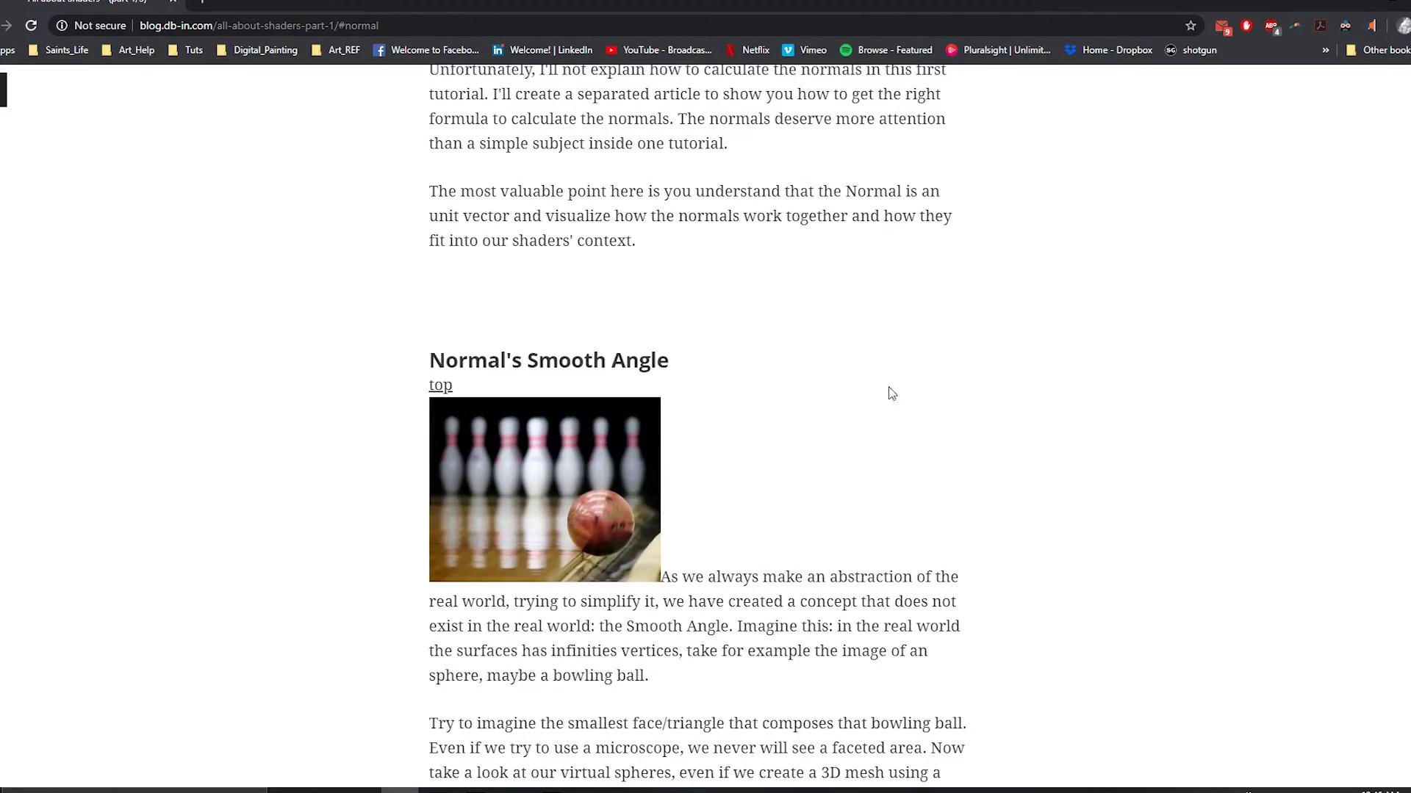
{"action": "scroll", "coordinate": [920, 423], "scroll_direction": "down", "scroll_amount": 20}
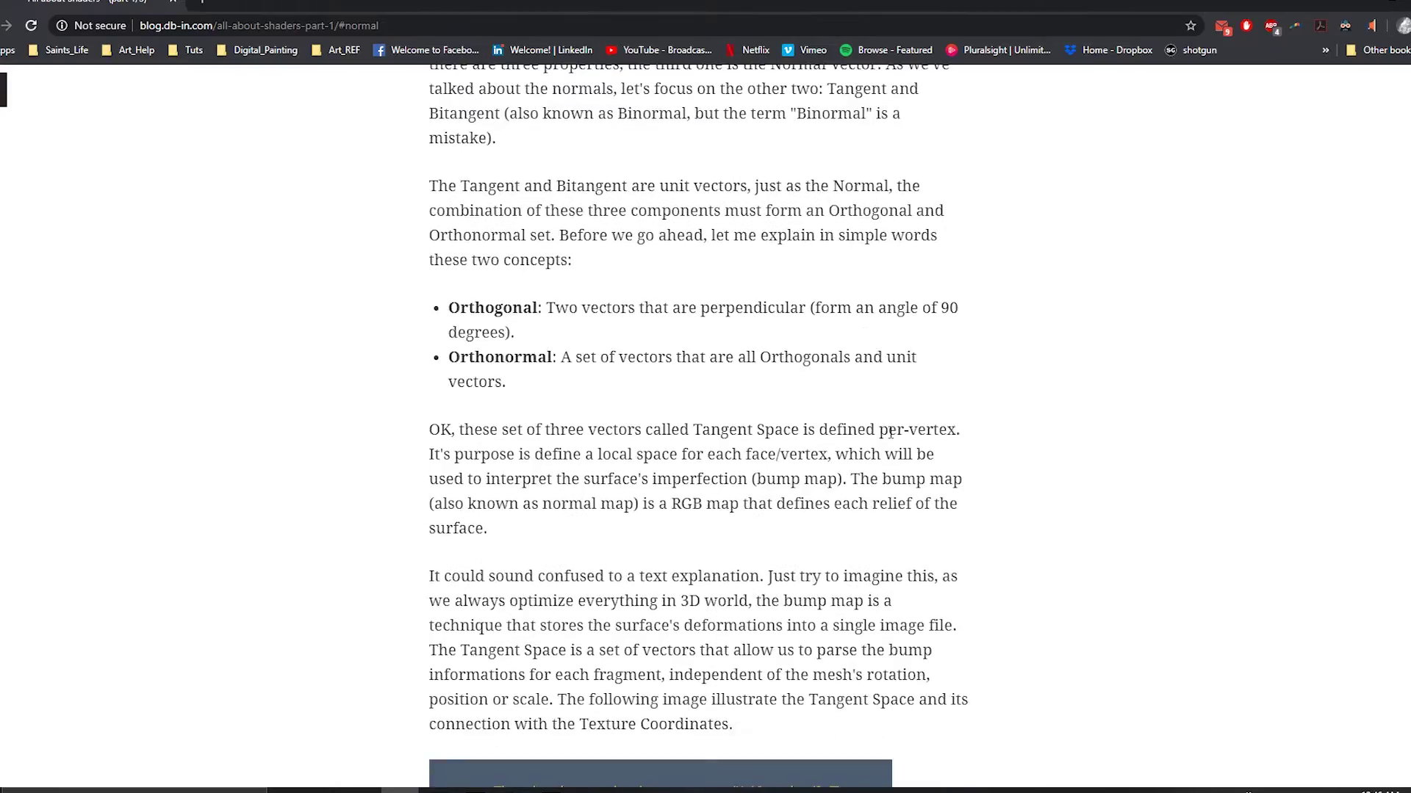
{"action": "scroll", "coordinate": [890, 434], "scroll_direction": "up", "scroll_amount": 15}
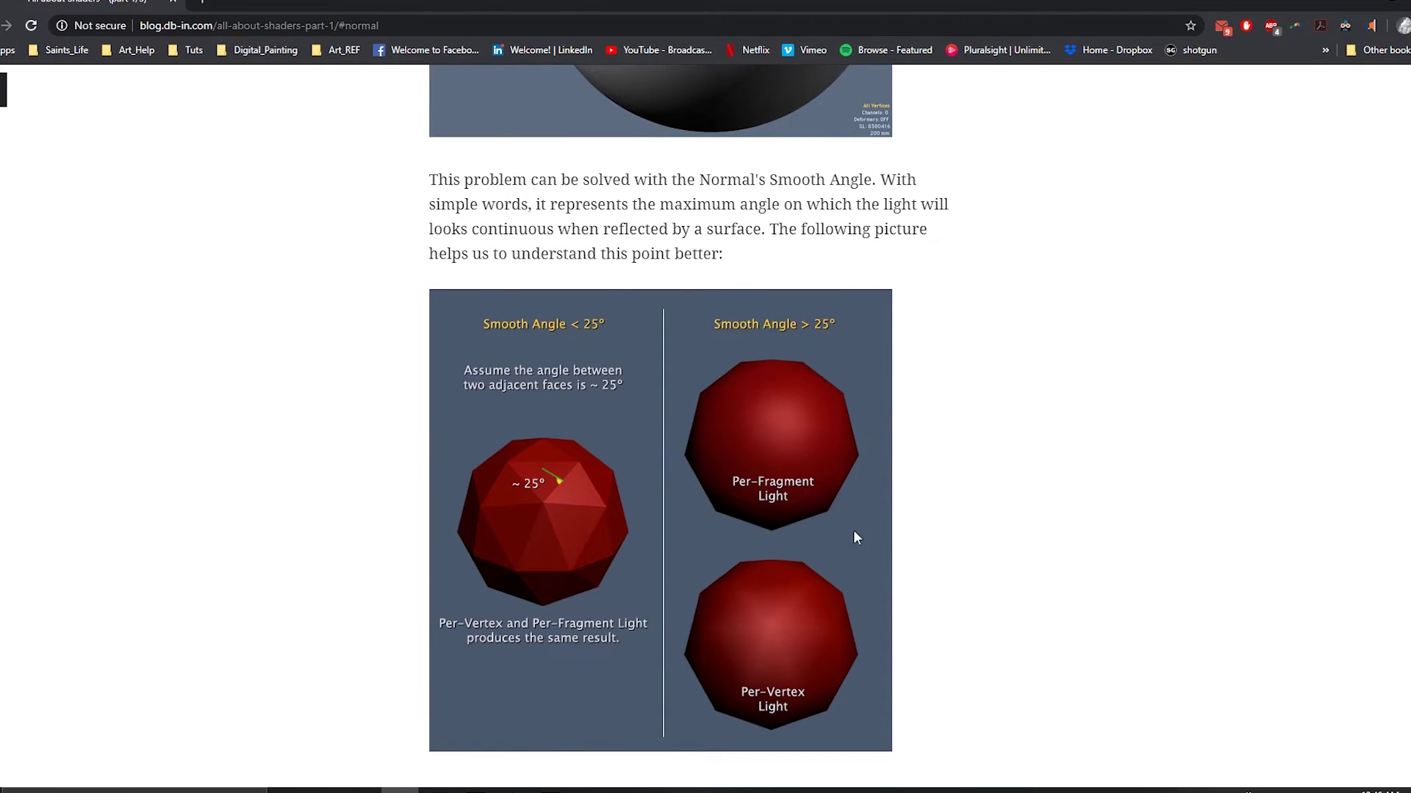
{"action": "scroll", "coordinate": [853, 530], "scroll_direction": "up", "scroll_amount": 1}
{"action": "scroll", "coordinate": [581, 532], "scroll_direction": "down", "scroll_amount": 3}
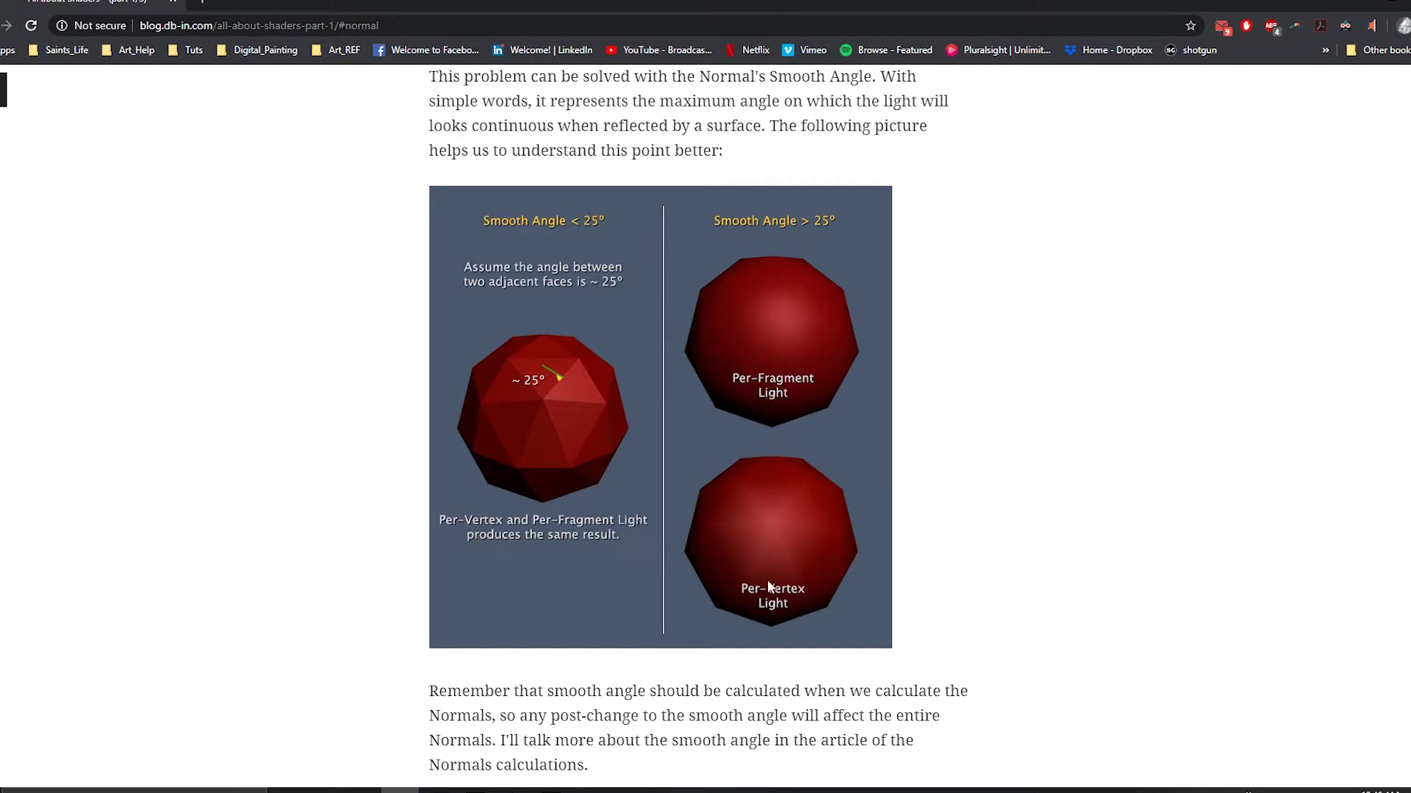
Read the article's Tangent Space section and highlight part of the definition of Orthogonal, then clear the highlight.
{"action": "scroll", "coordinate": [1036, 568], "scroll_direction": "down", "scroll_amount": 10}
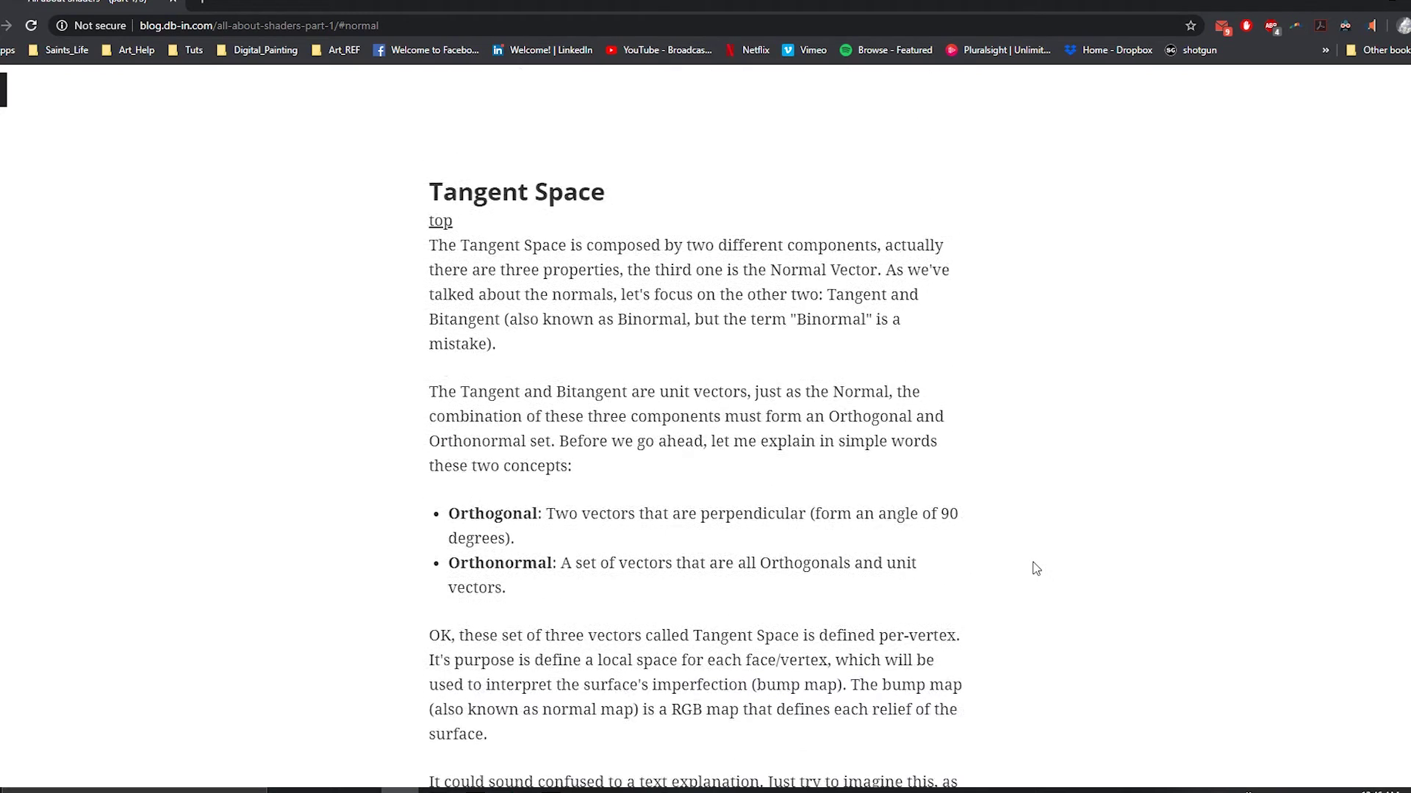
{"action": "left_click_drag", "start_coordinate": [440, 514], "coordinate": [747, 515]}
{"action": "left_click", "coordinate": [573, 566]}
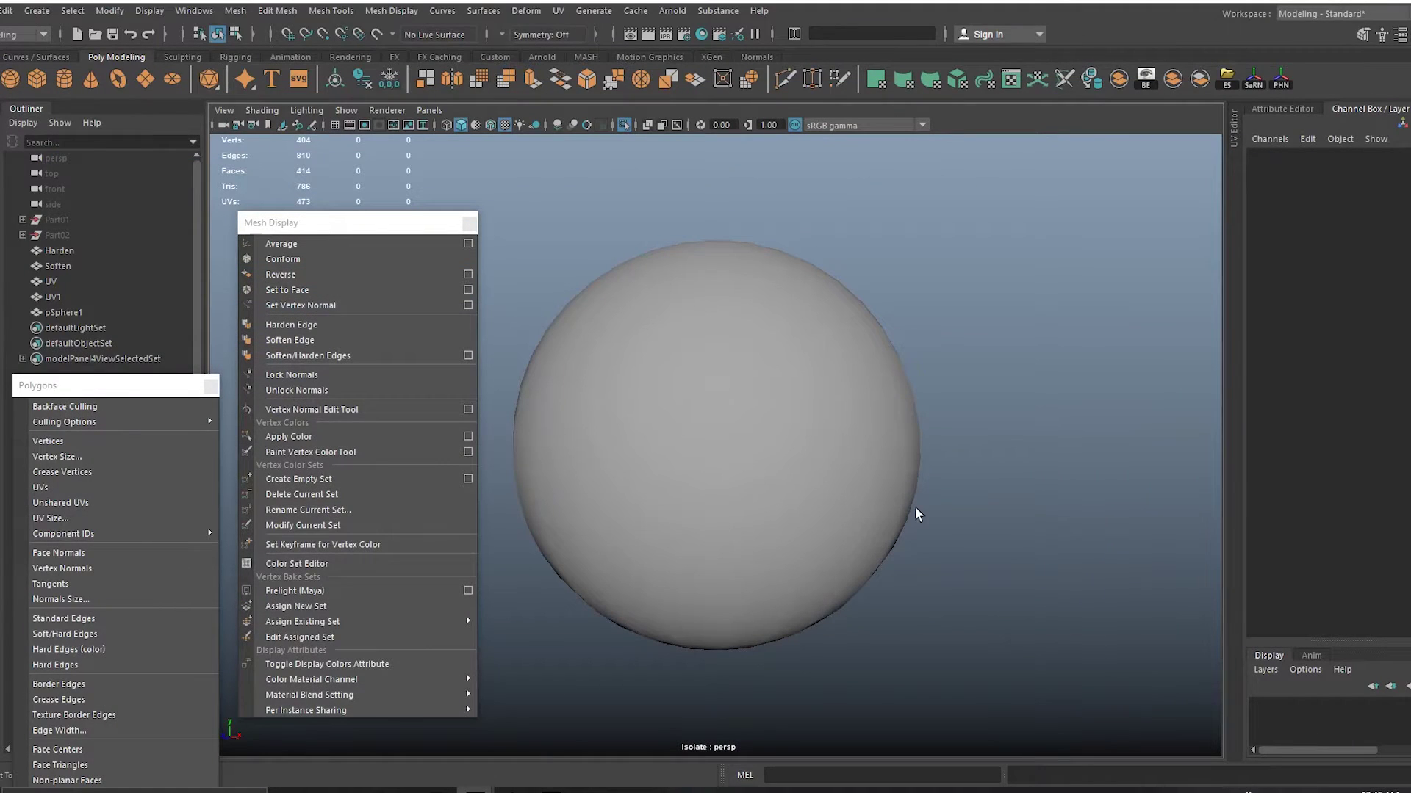
Switch back to Maya, select the softened sphere and apply Set to Face to its normals.
{"action": "left_click", "coordinate": [909, 513]}
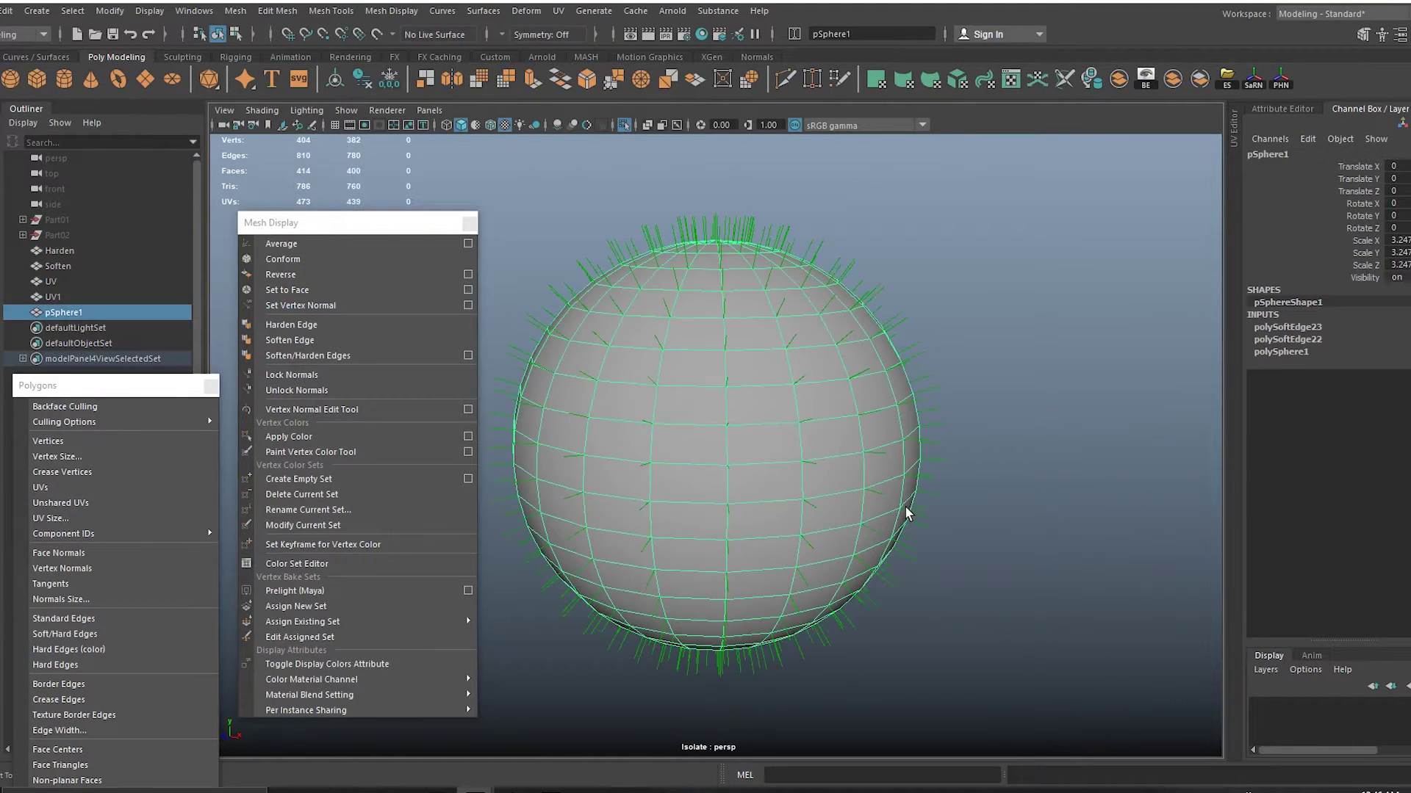
{"action": "left_click_drag", "start_coordinate": [696, 455], "coordinate": [713, 407], "text": "alt"}
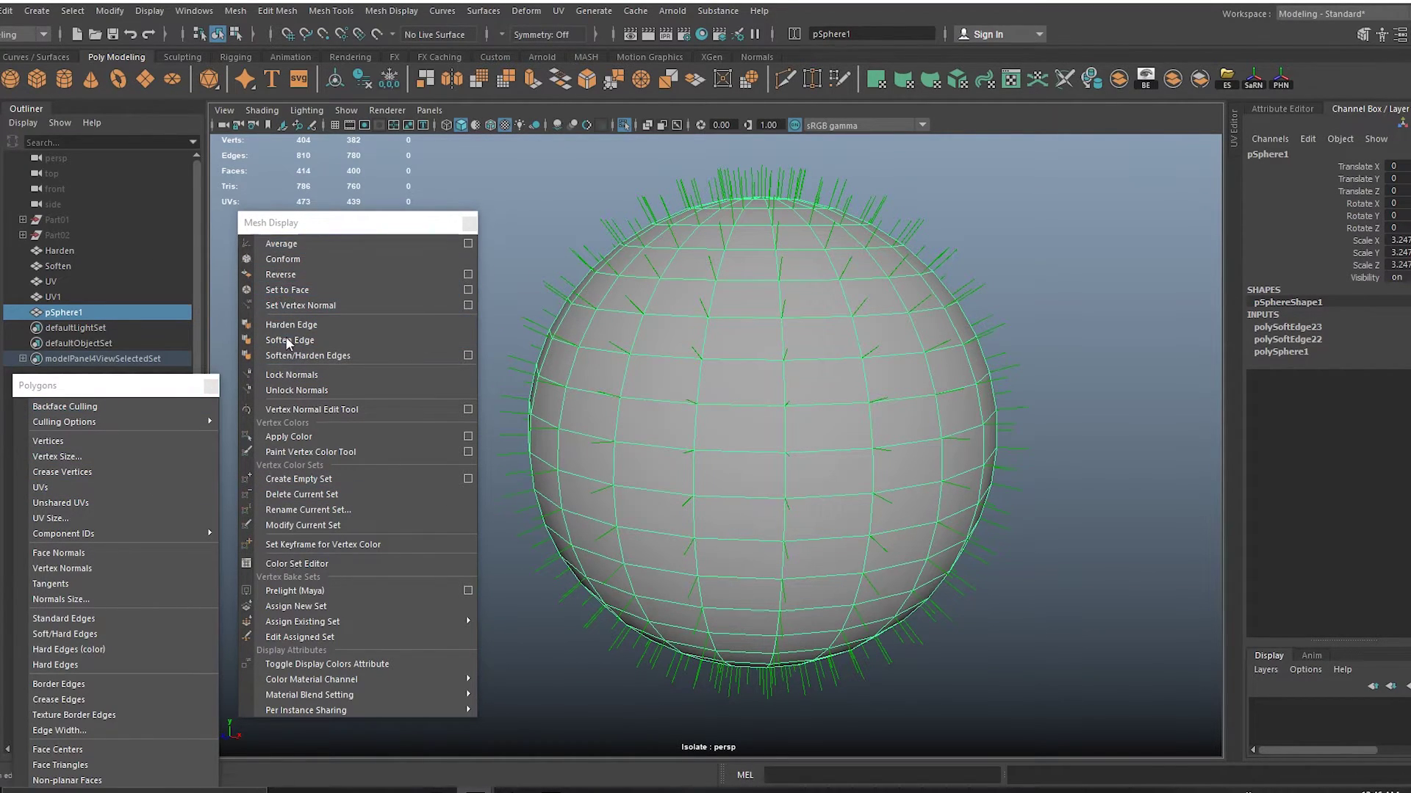
{"action": "left_click", "coordinate": [316, 291]}
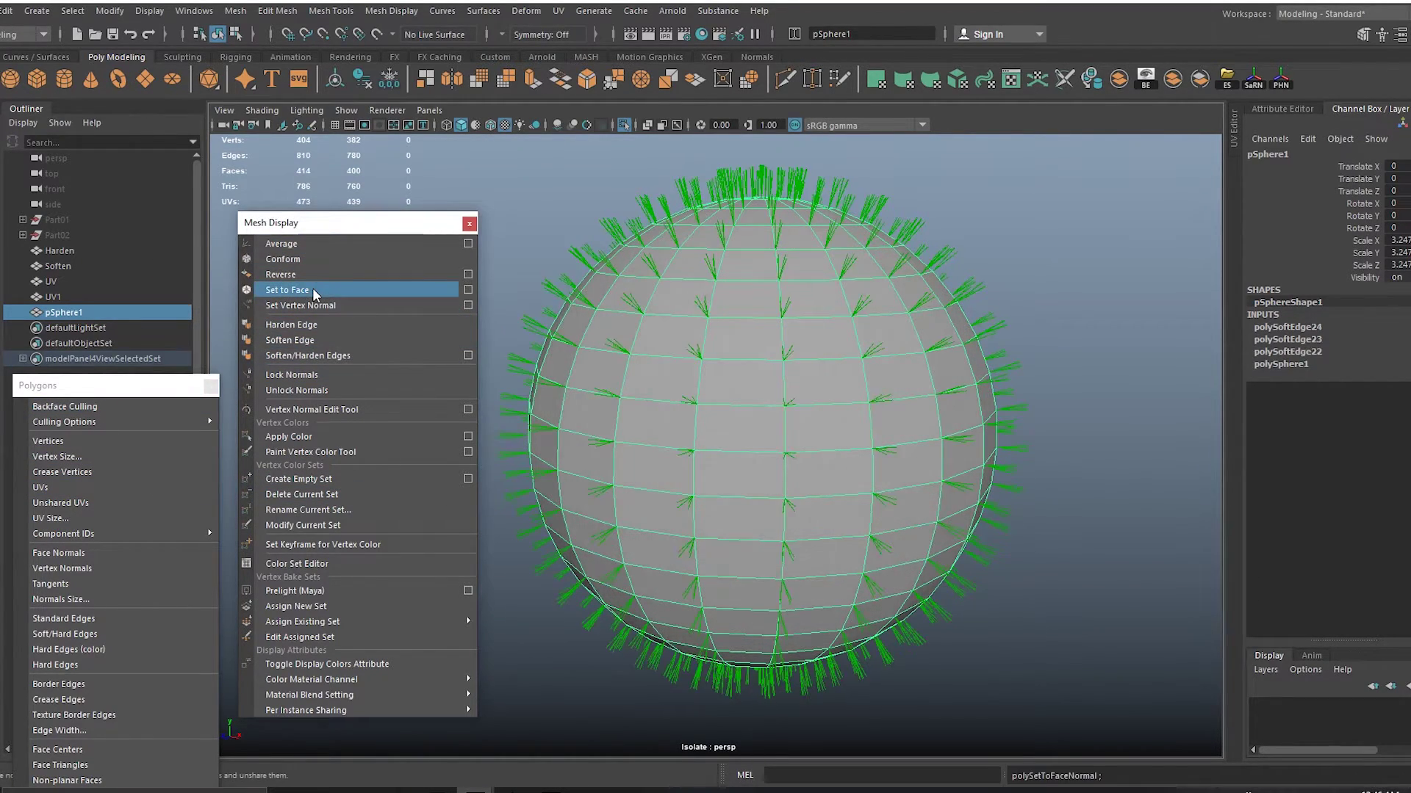
Soften all of the sphere's edges and return it to object mode.
{"action": "left_click", "coordinate": [315, 340]}
{"action": "left_click", "coordinate": [739, 354]}
{"action": "left_click", "coordinate": [279, 340]}
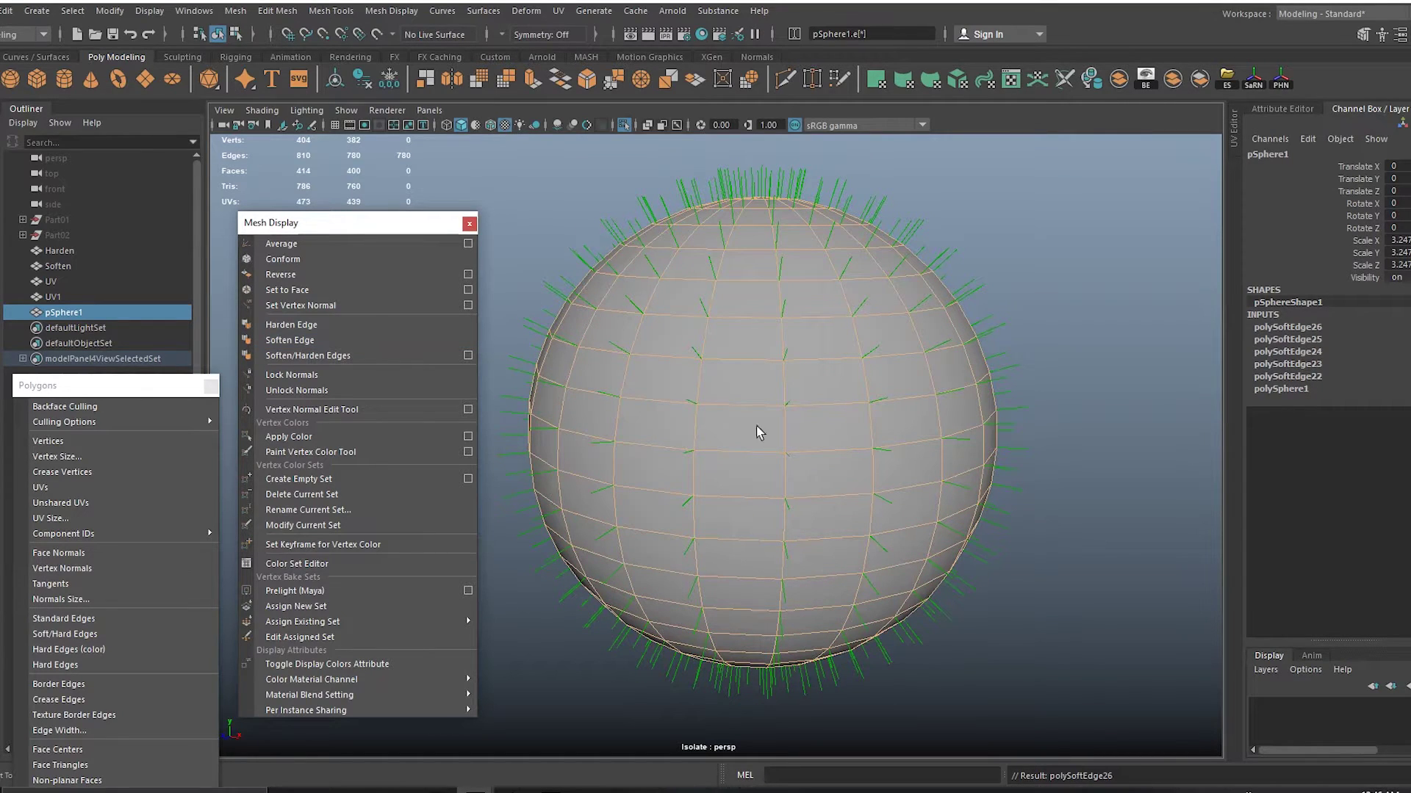
{"action": "right_click_drag", "start_coordinate": [795, 407], "coordinate": [768, 372]}
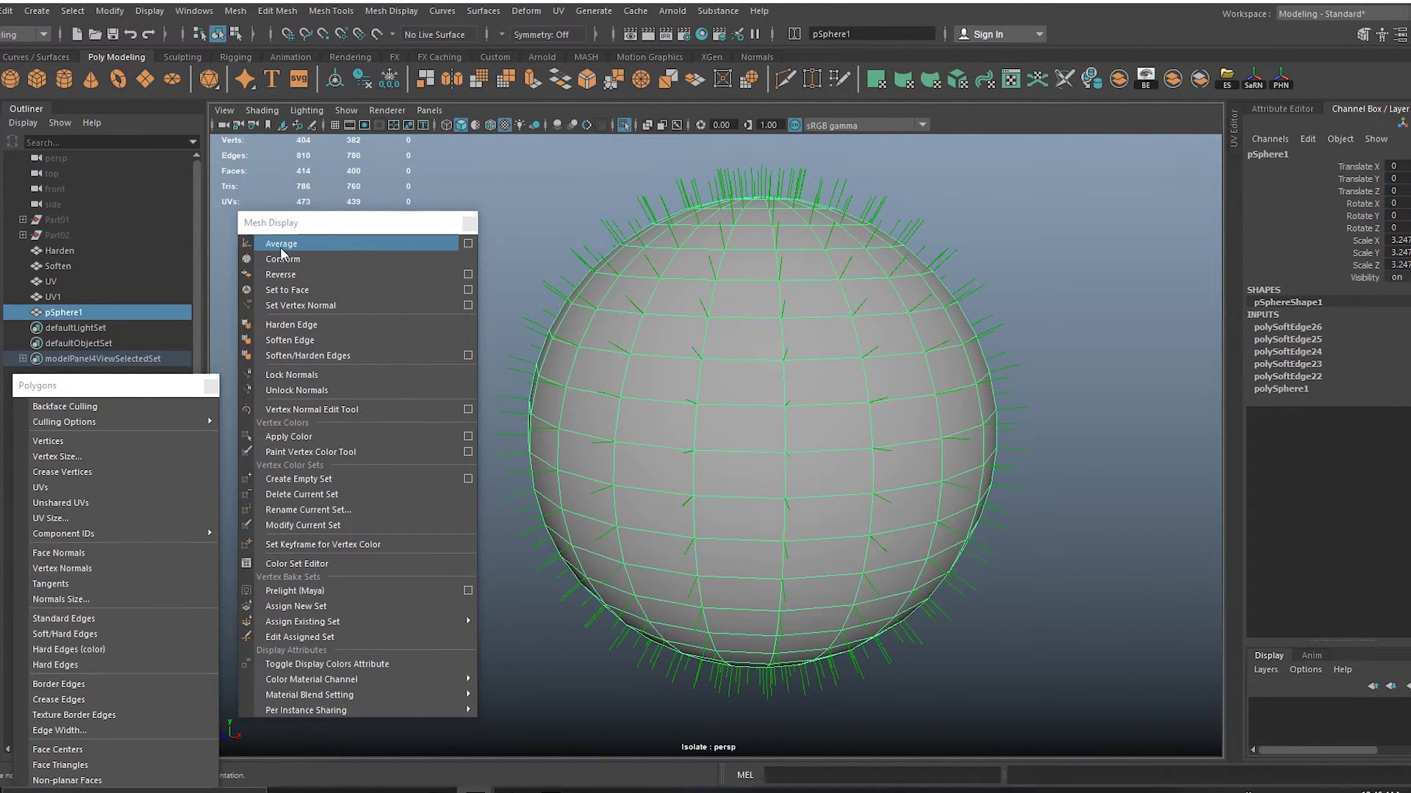
Harden all of the sphere's edges, then average its vertex normals.
{"action": "left_click", "coordinate": [318, 340]}
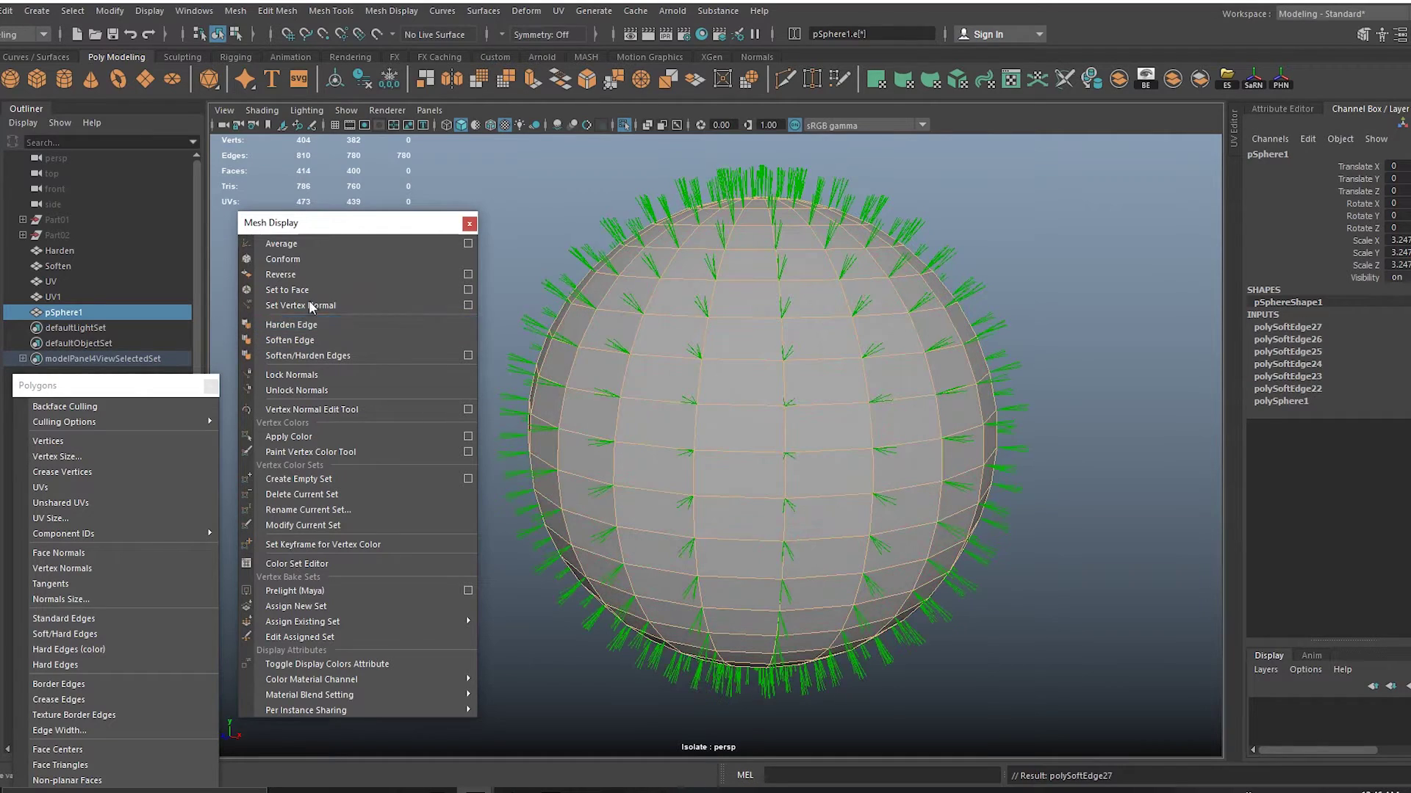
{"action": "left_click", "coordinate": [316, 247]}
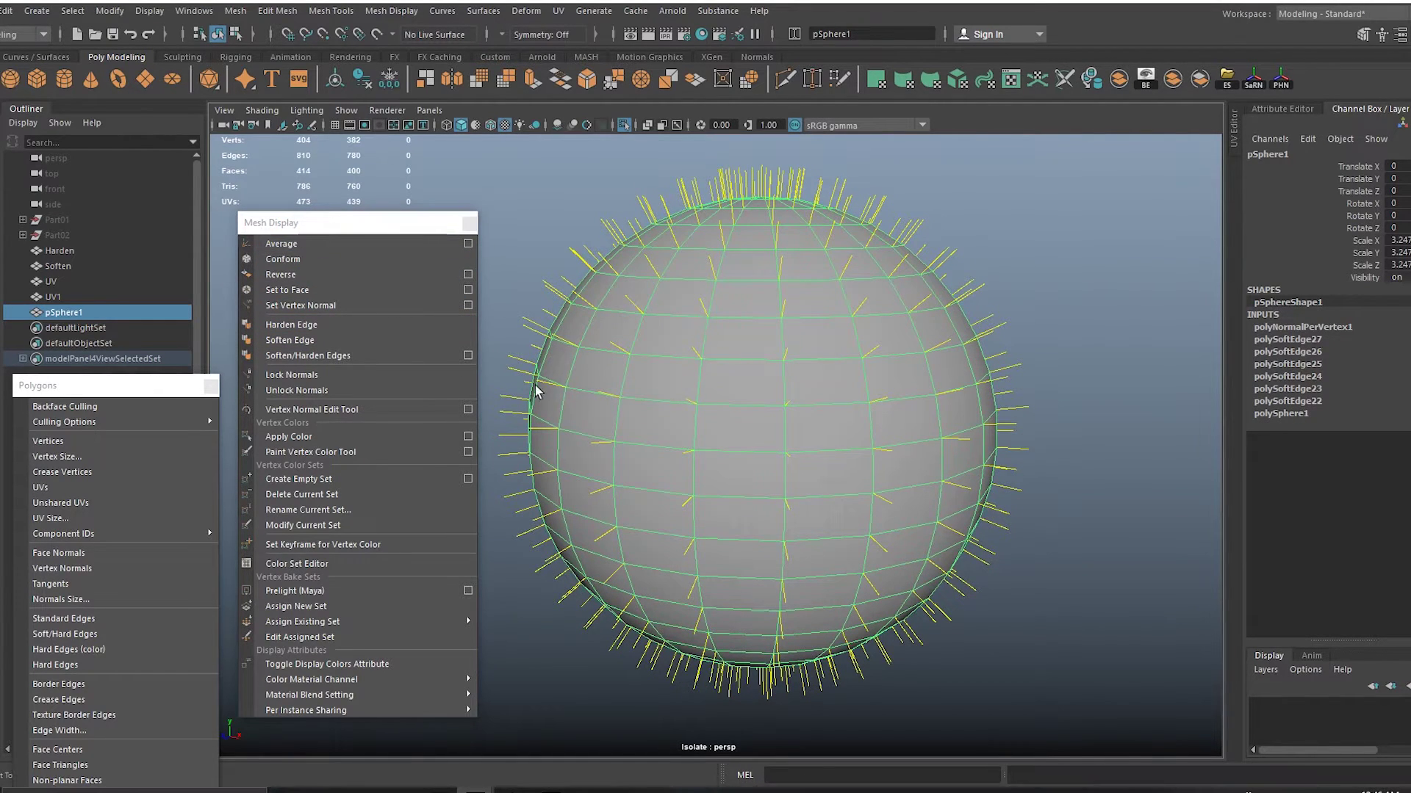
Try to harden the edges of the sphere with averaged normals, then return it to object mode.
{"action": "left_click", "coordinate": [318, 325]}
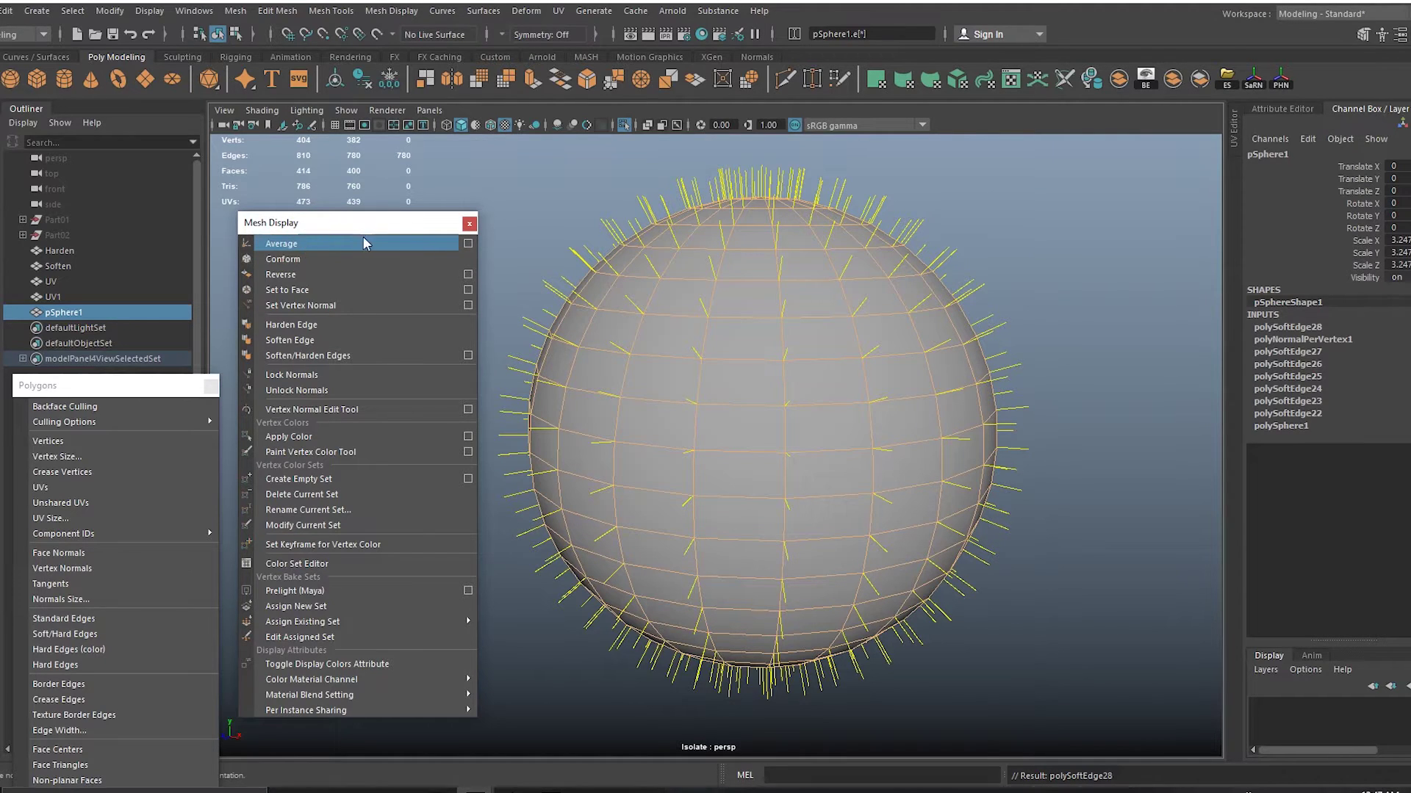
{"action": "mouse_move", "coordinate": [327, 222]}
{"action": "left_mouse_down"}
{"action": "mouse_move", "coordinate": [307, 229]}
{"action": "mouse_move", "coordinate": [333, 231]}
{"action": "left_mouse_up"}
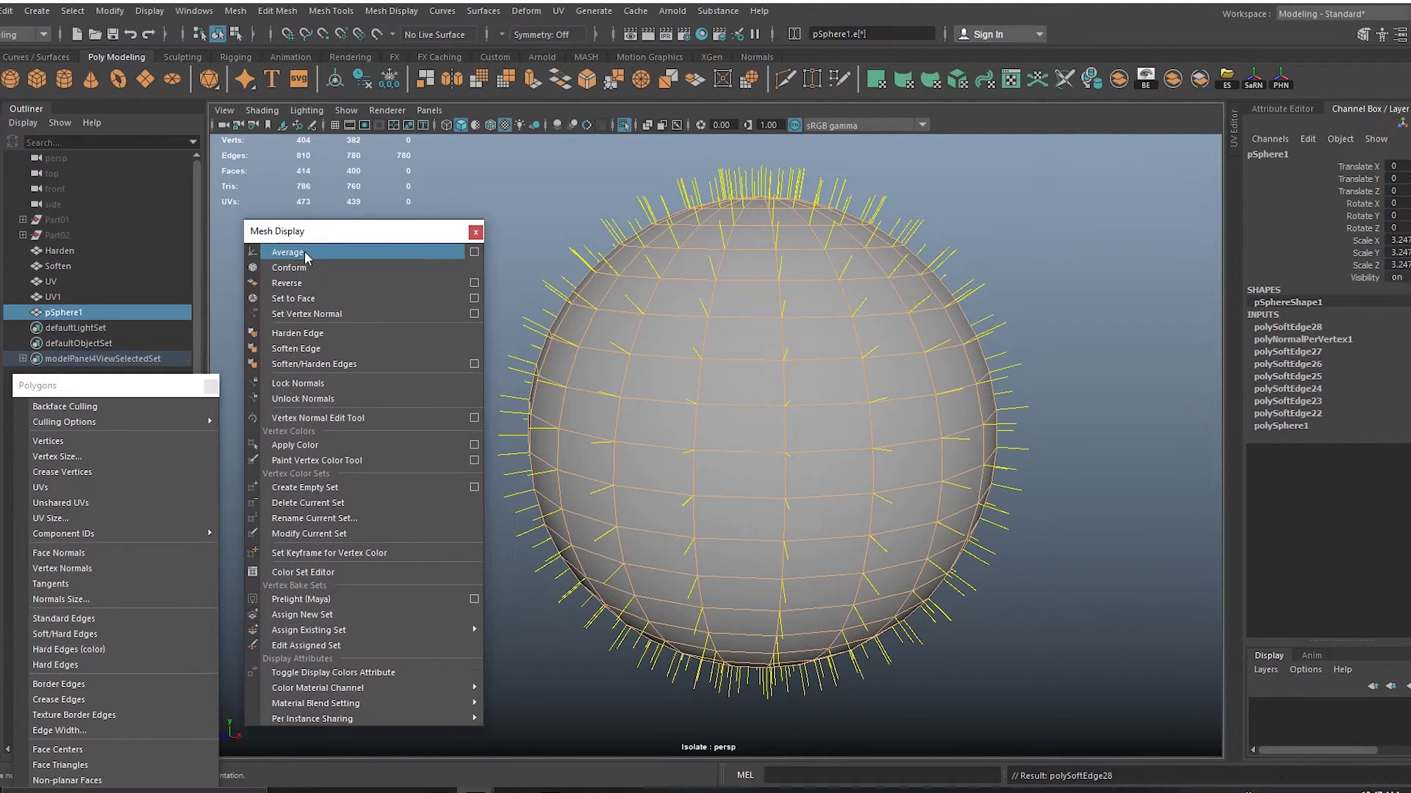
{"action": "left_click", "coordinate": [328, 335]}
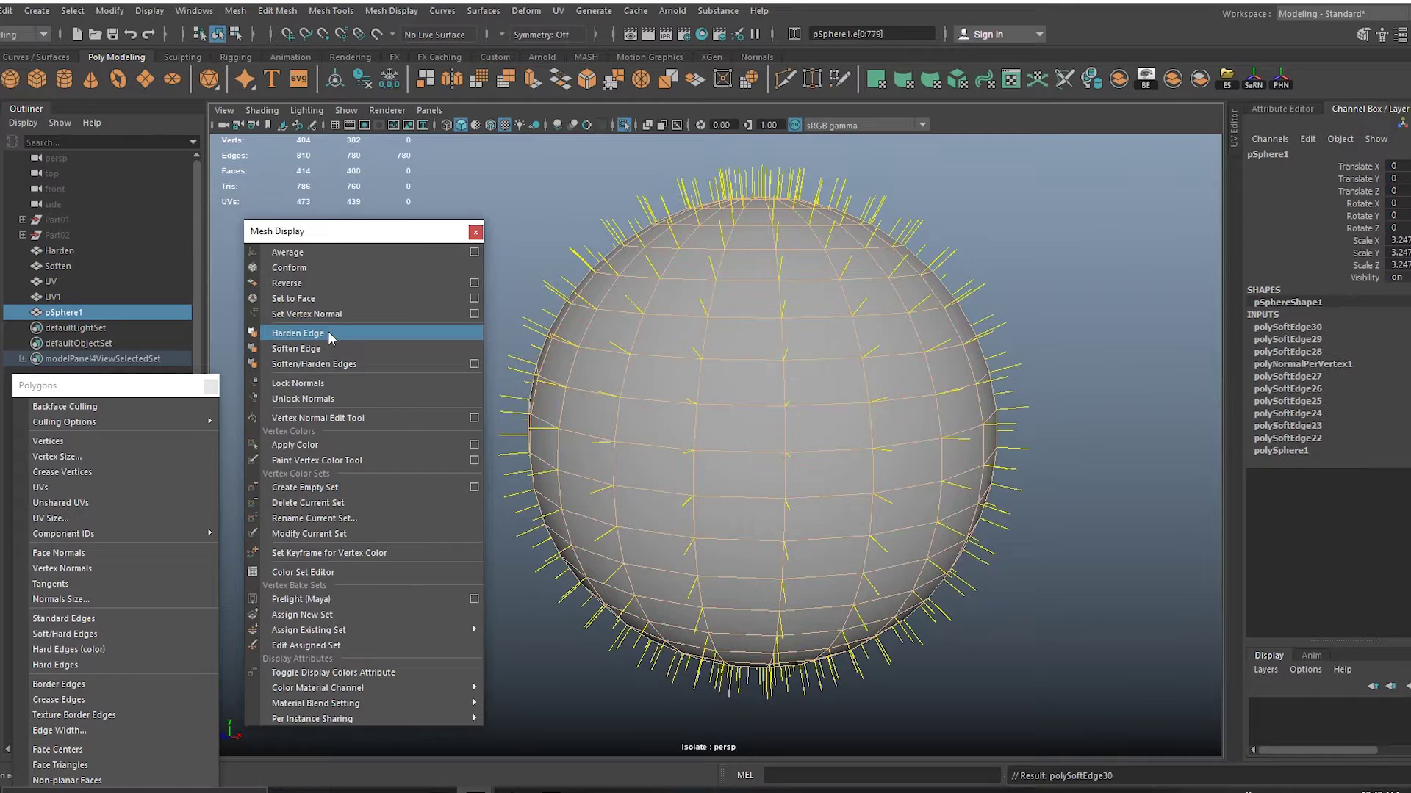
{"action": "left_click", "coordinate": [769, 345]}
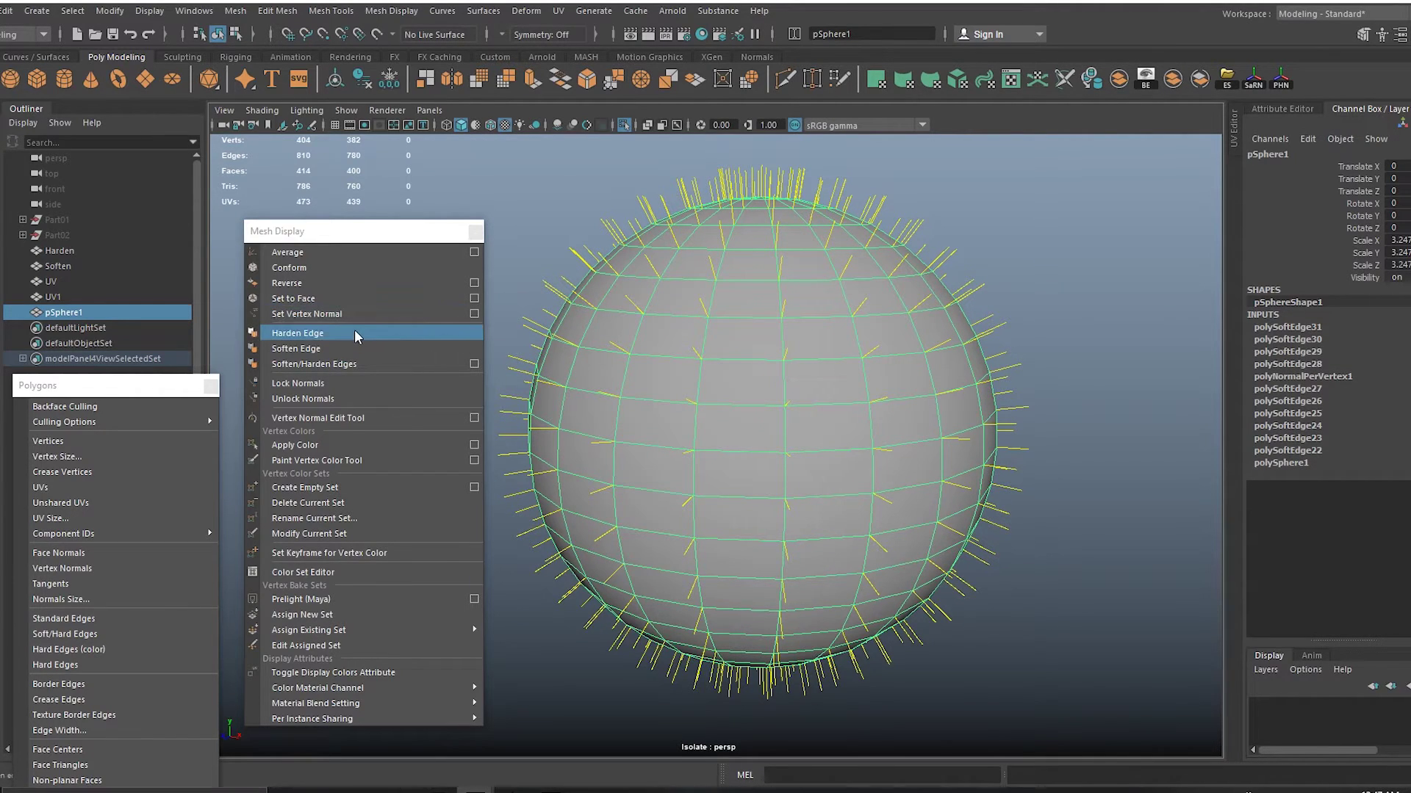
Apply Set to Face to the averaged sphere's normals and inspect its shading deselected, leaving the sphere selected.
{"action": "left_click", "coordinate": [324, 298]}
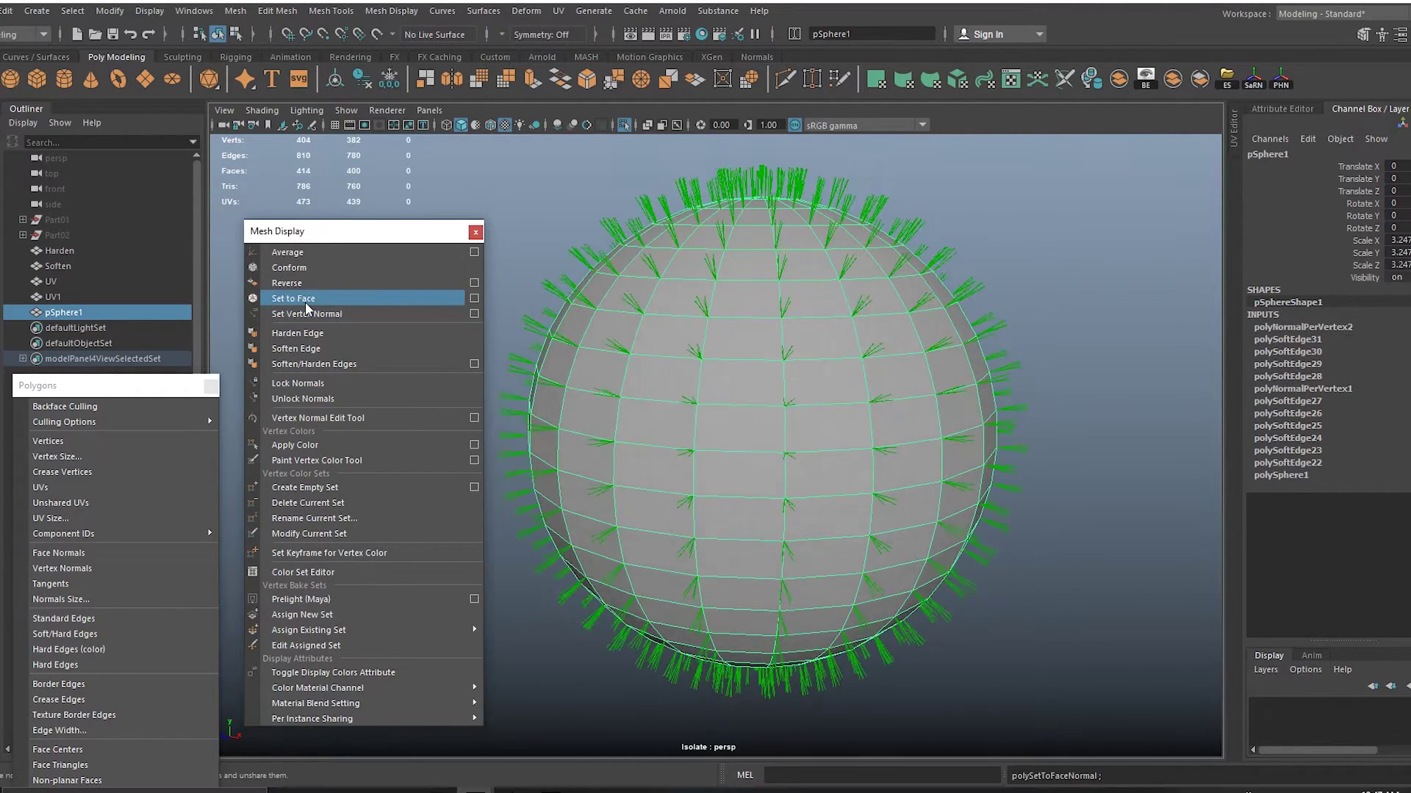
{"action": "left_click", "coordinate": [1053, 321]}
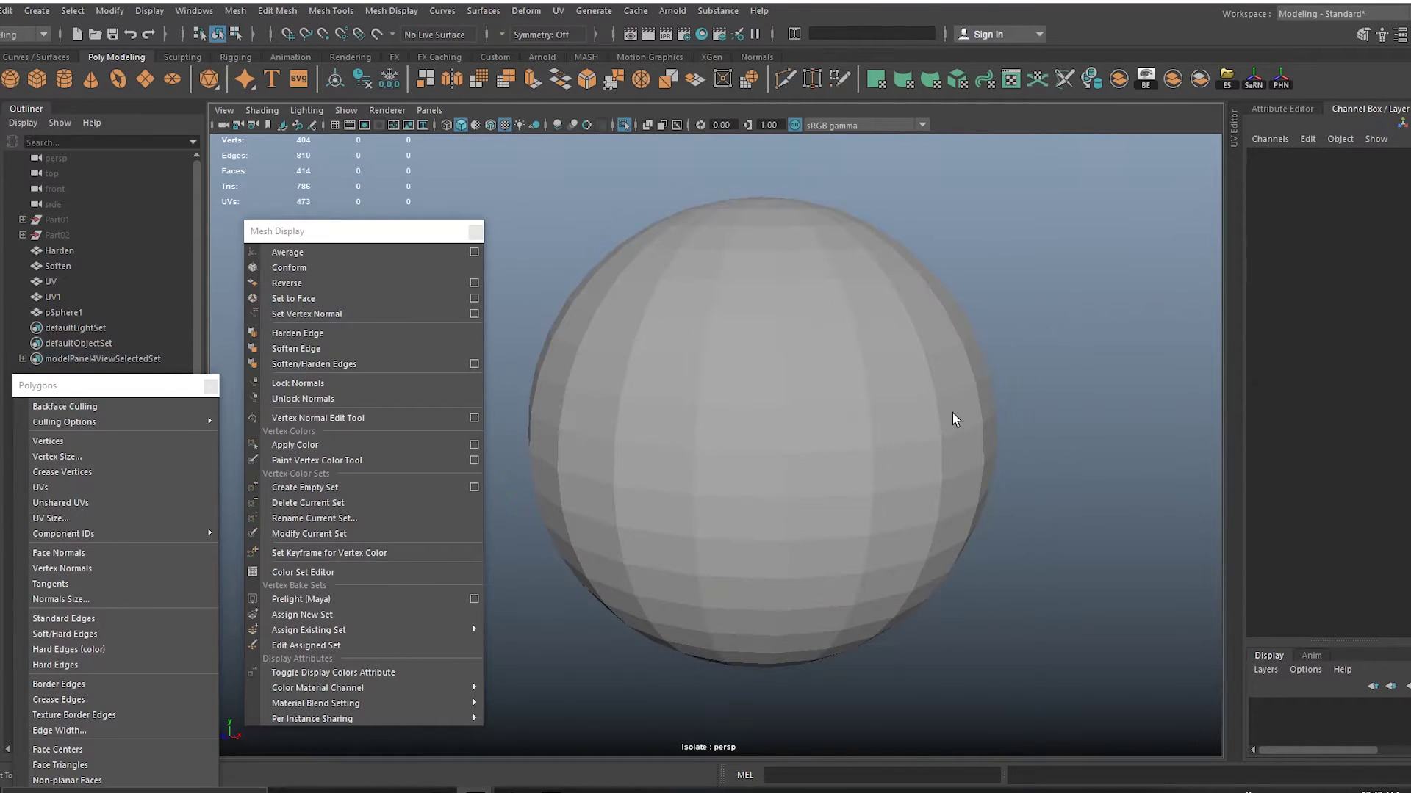
{"action": "left_click", "coordinate": [767, 451]}
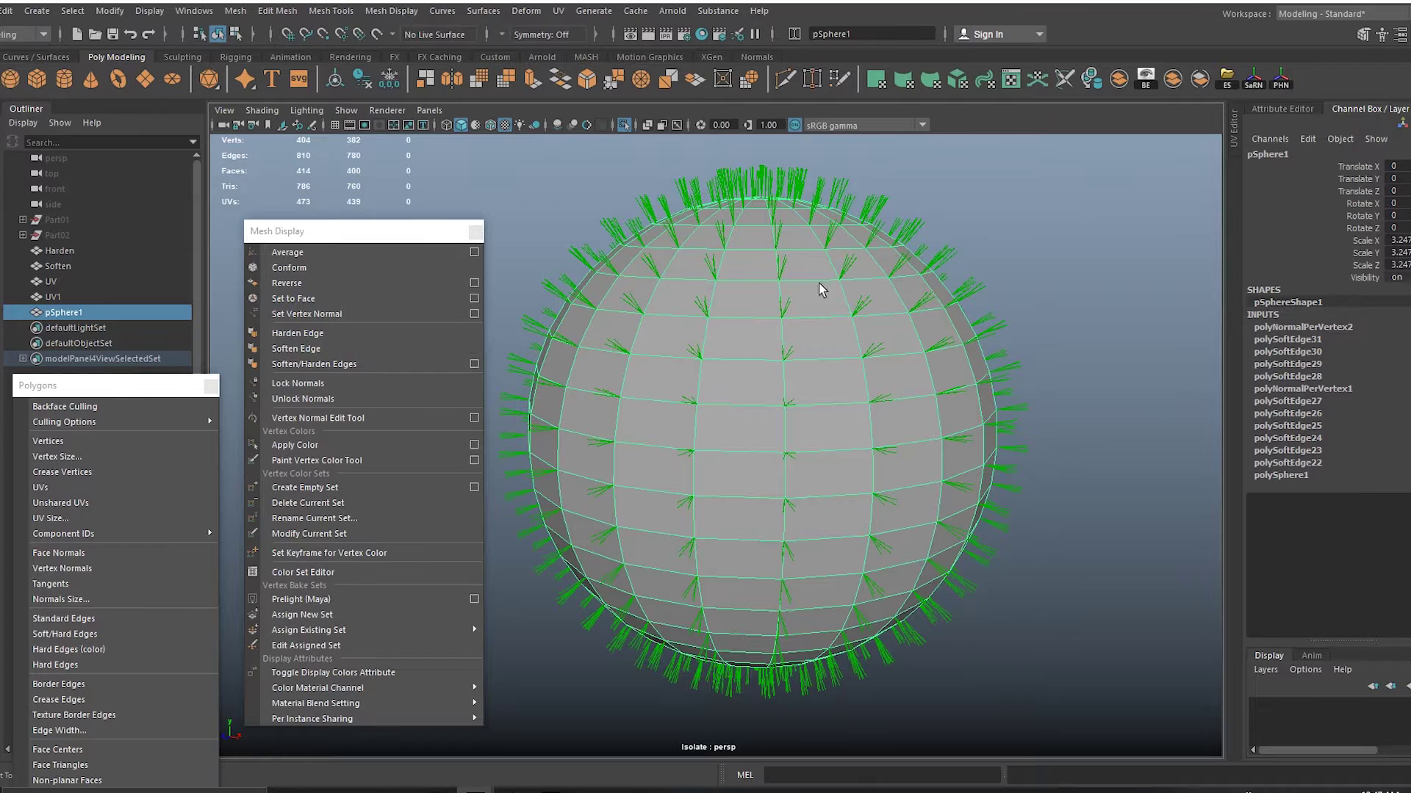
{"action": "left_click", "coordinate": [1059, 260]}
{"action": "left_click", "coordinate": [755, 314]}
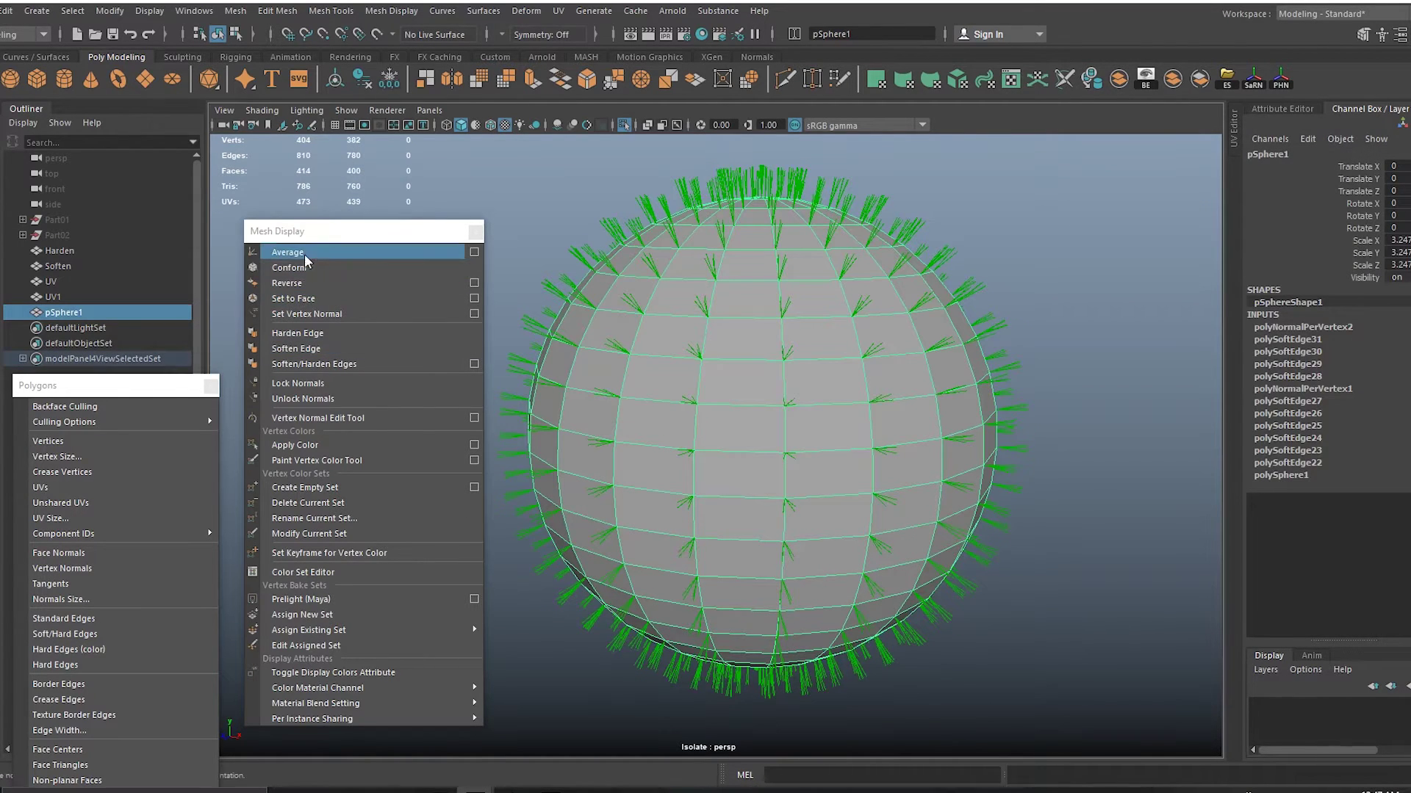
Reverse the sphere's normals and inspect its shading deselected from several angles, leaving the sphere selected.
{"action": "left_click_drag", "start_coordinate": [305, 232], "coordinate": [283, 220]}
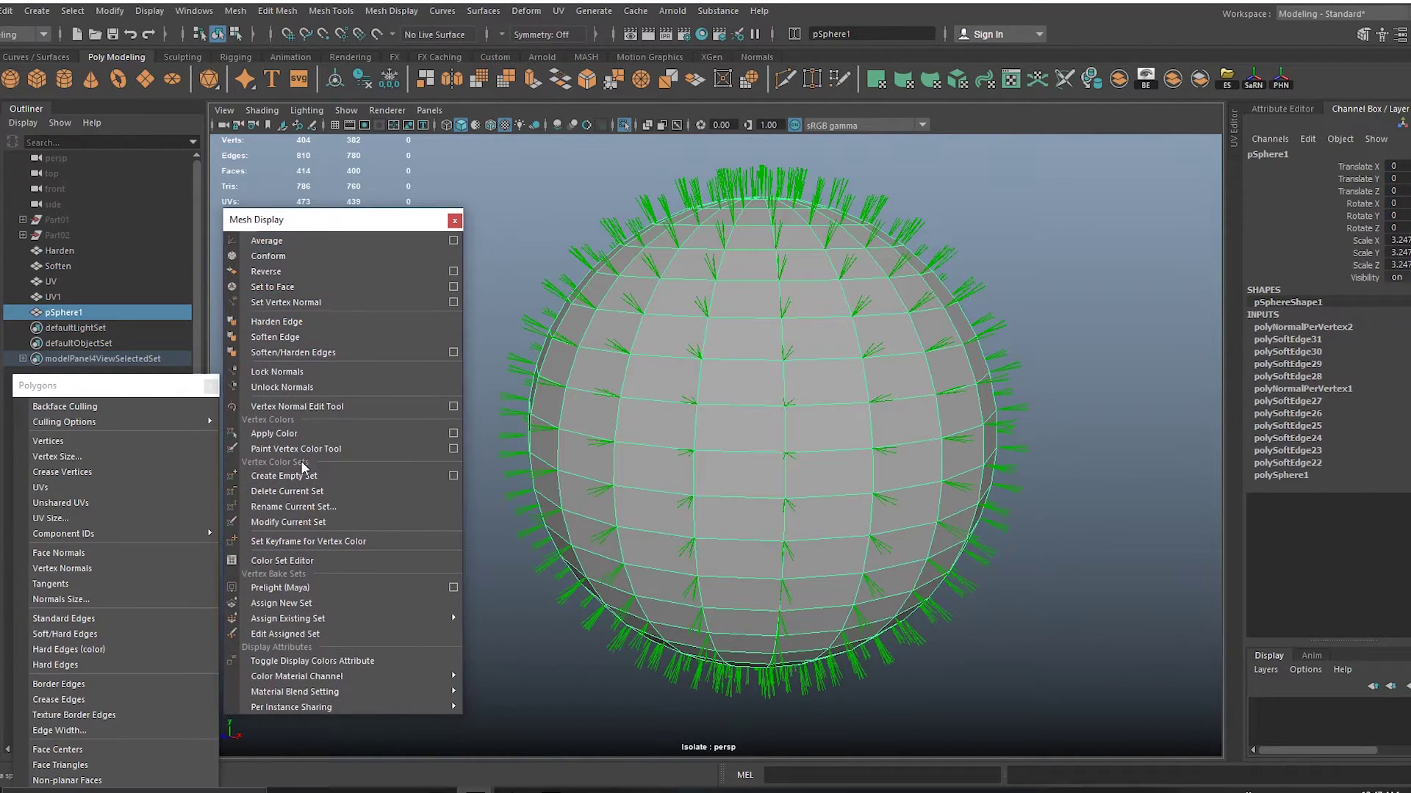
{"action": "left_click", "coordinate": [279, 273]}
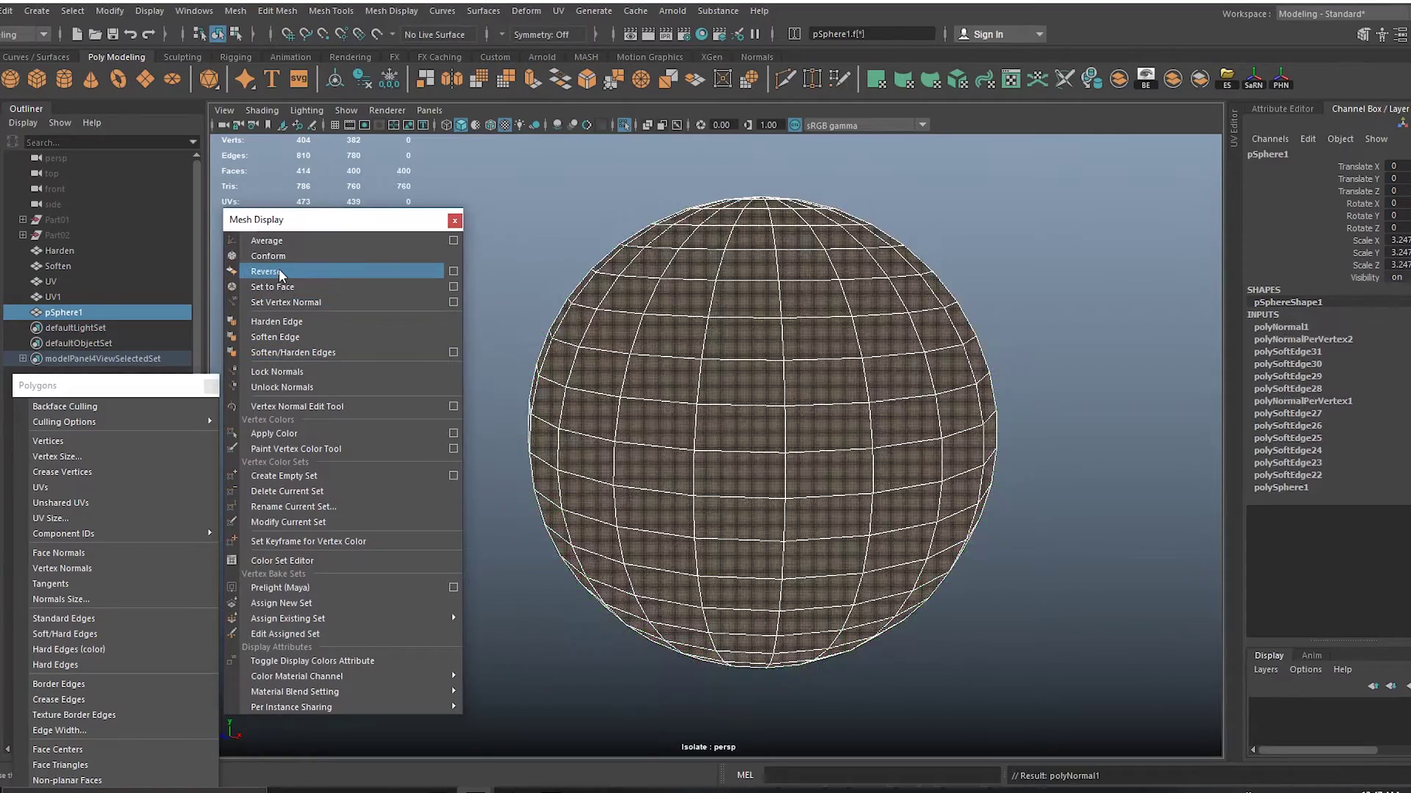
{"action": "right_click_drag", "start_coordinate": [762, 269], "coordinate": [935, 498], "text": "alt"}
{"action": "right_click_drag", "start_coordinate": [757, 294], "coordinate": [952, 497], "text": "alt"}
{"action": "left_click_drag", "start_coordinate": [953, 498], "coordinate": [724, 537], "text": "alt"}
{"action": "right_click_drag", "start_coordinate": [867, 517], "coordinate": [711, 331], "text": "alt"}
{"action": "left_click", "coordinate": [904, 340]}
{"action": "left_click_drag", "start_coordinate": [905, 339], "coordinate": [879, 361], "text": "alt"}
{"action": "left_click", "coordinate": [765, 444]}
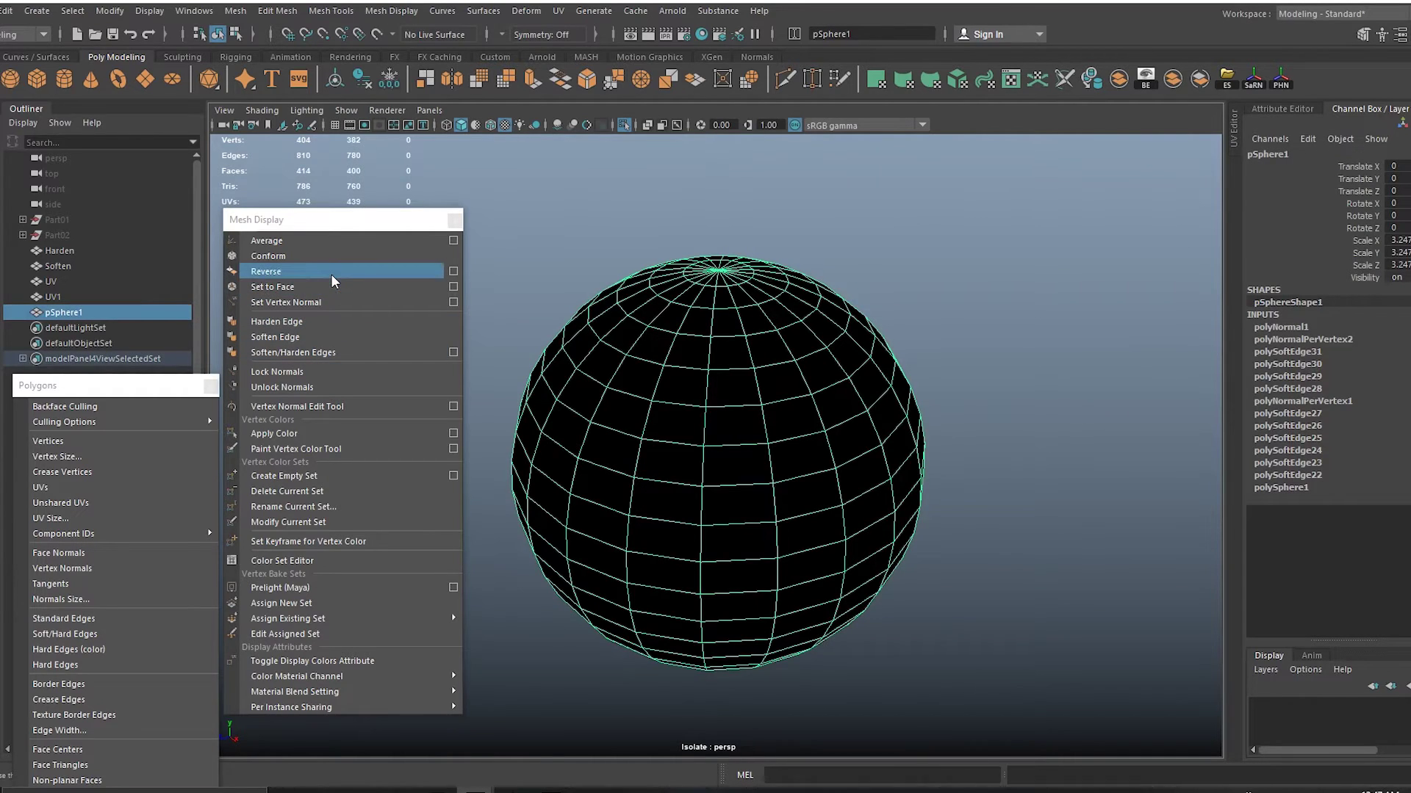
Reverse the sphere's normals once more to point outward and check the shading deselected, leaving the sphere selected.
{"action": "left_click", "coordinate": [266, 272]}
{"action": "left_click", "coordinate": [913, 378]}
{"action": "left_click_drag", "start_coordinate": [913, 378], "coordinate": [911, 345], "text": "alt"}
{"action": "right_click_drag", "start_coordinate": [911, 345], "coordinate": [933, 384], "text": "alt"}
{"action": "left_click", "coordinate": [866, 386]}
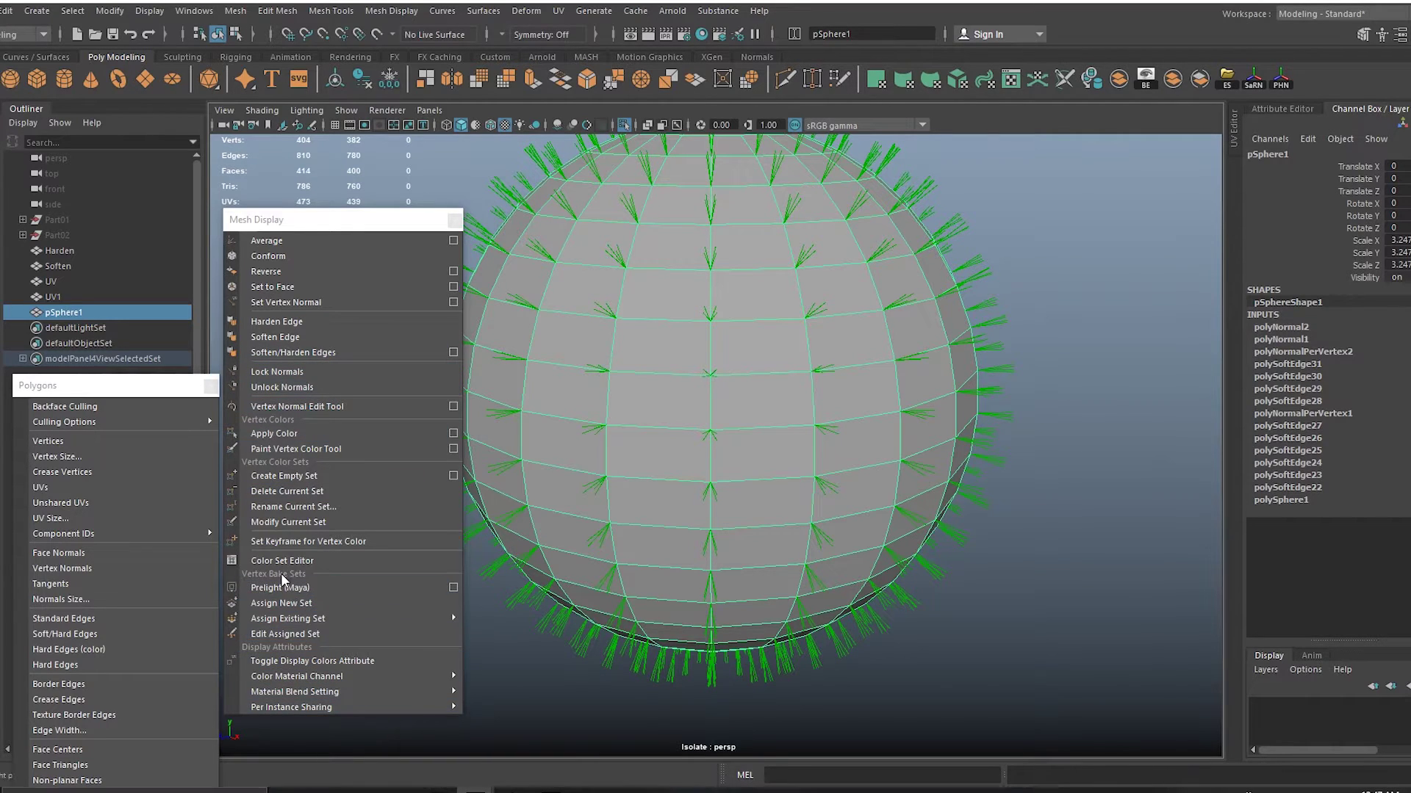
Rotate the normals of a single vertex on the sphere's front side with the Vertex Normal Edit Tool.
{"action": "left_click", "coordinate": [346, 406]}
{"action": "left_click", "coordinate": [704, 393]}
{"action": "left_click_drag", "start_coordinate": [704, 392], "coordinate": [818, 403], "text": "alt"}
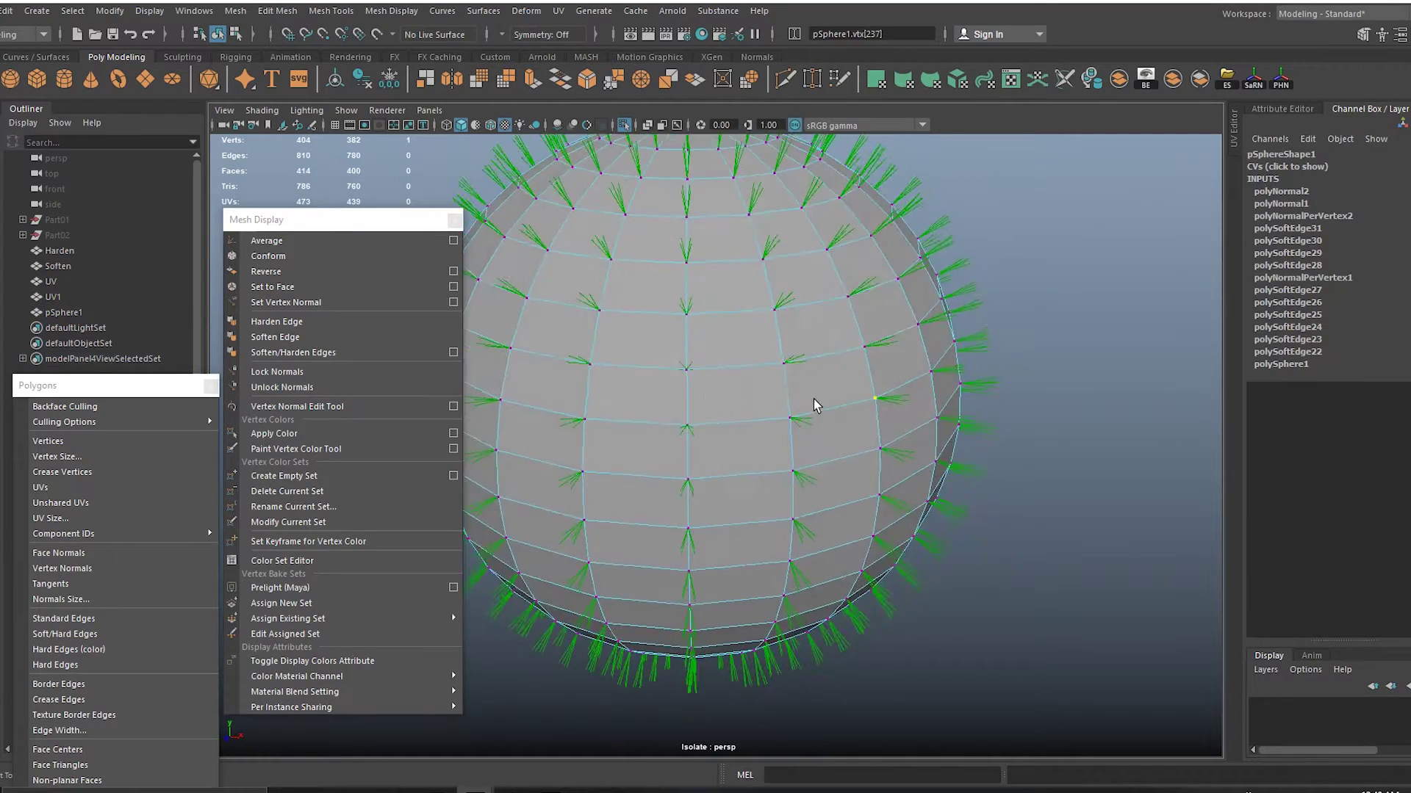
{"action": "right_click_drag", "start_coordinate": [818, 403], "coordinate": [960, 566], "text": "alt"}
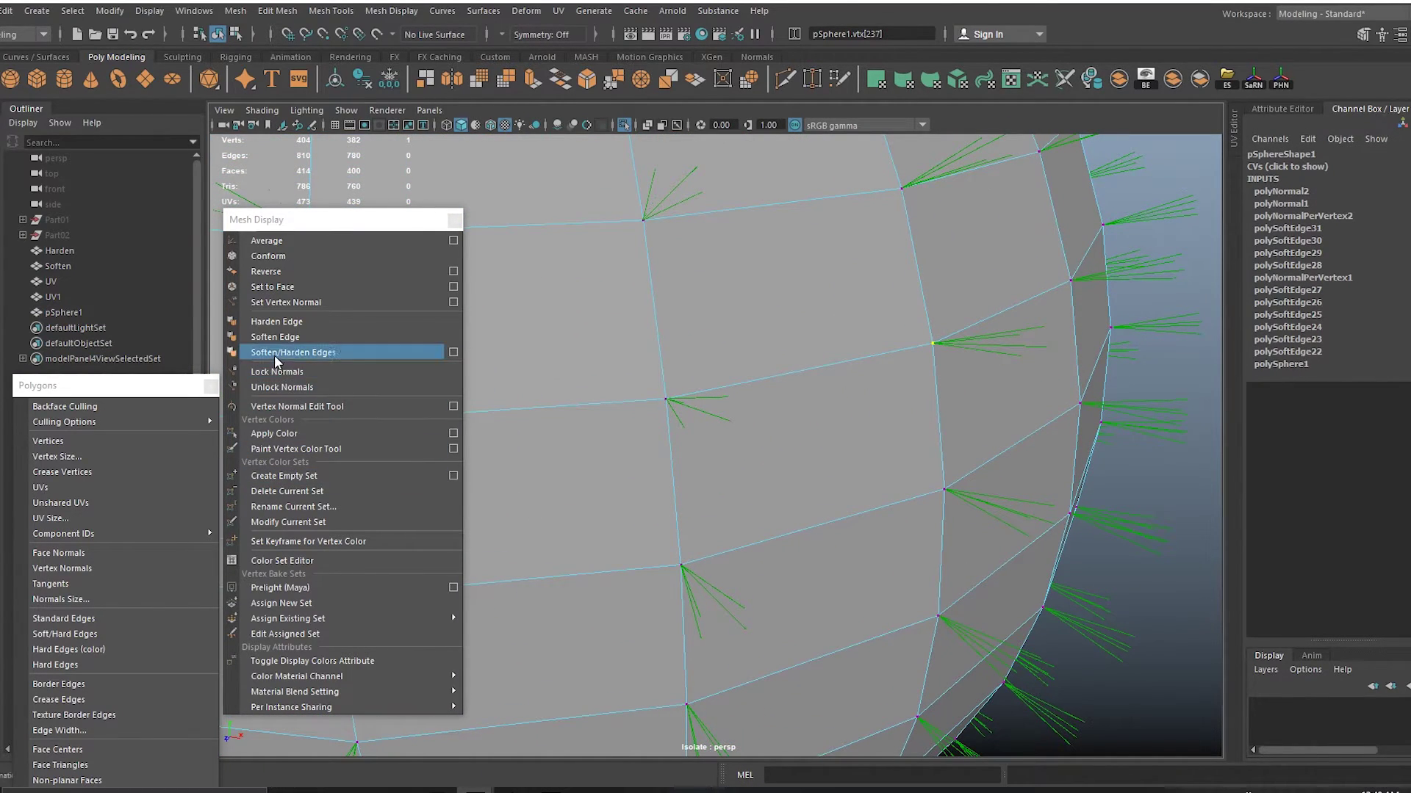
{"action": "left_click", "coordinate": [309, 406]}
{"action": "mouse_move", "coordinate": [978, 379]}
{"action": "left_mouse_down"}
{"action": "mouse_move", "coordinate": [979, 323]}
{"action": "mouse_move", "coordinate": [940, 379]}
{"action": "mouse_move", "coordinate": [980, 316]}
{"action": "mouse_move", "coordinate": [987, 245]}
{"action": "mouse_move", "coordinate": [970, 323]}
{"action": "mouse_move", "coordinate": [893, 386]}
{"action": "mouse_move", "coordinate": [962, 294]}
{"action": "mouse_move", "coordinate": [926, 360]}
{"action": "left_mouse_up"}
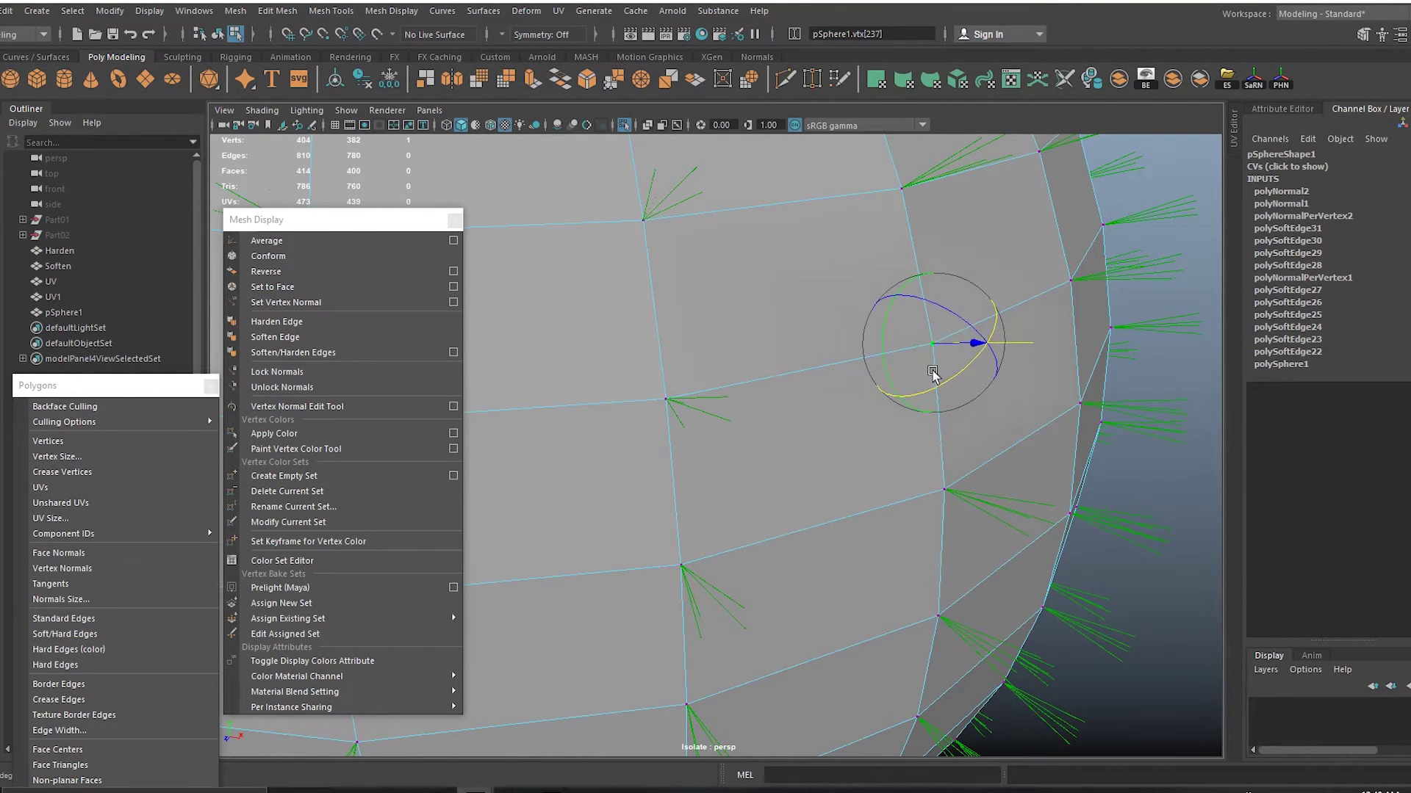
Return the sphere to object mode, inspect the shading around the edited vertex deselected, and leave the sphere selected.
{"action": "right_click_drag", "start_coordinate": [881, 530], "coordinate": [840, 495], "text": "alt"}
{"action": "right_click_drag", "start_coordinate": [750, 290], "coordinate": [825, 268]}
{"action": "left_click", "coordinate": [1095, 438]}
{"action": "right_click_drag", "start_coordinate": [1095, 438], "coordinate": [1055, 442], "text": "alt"}
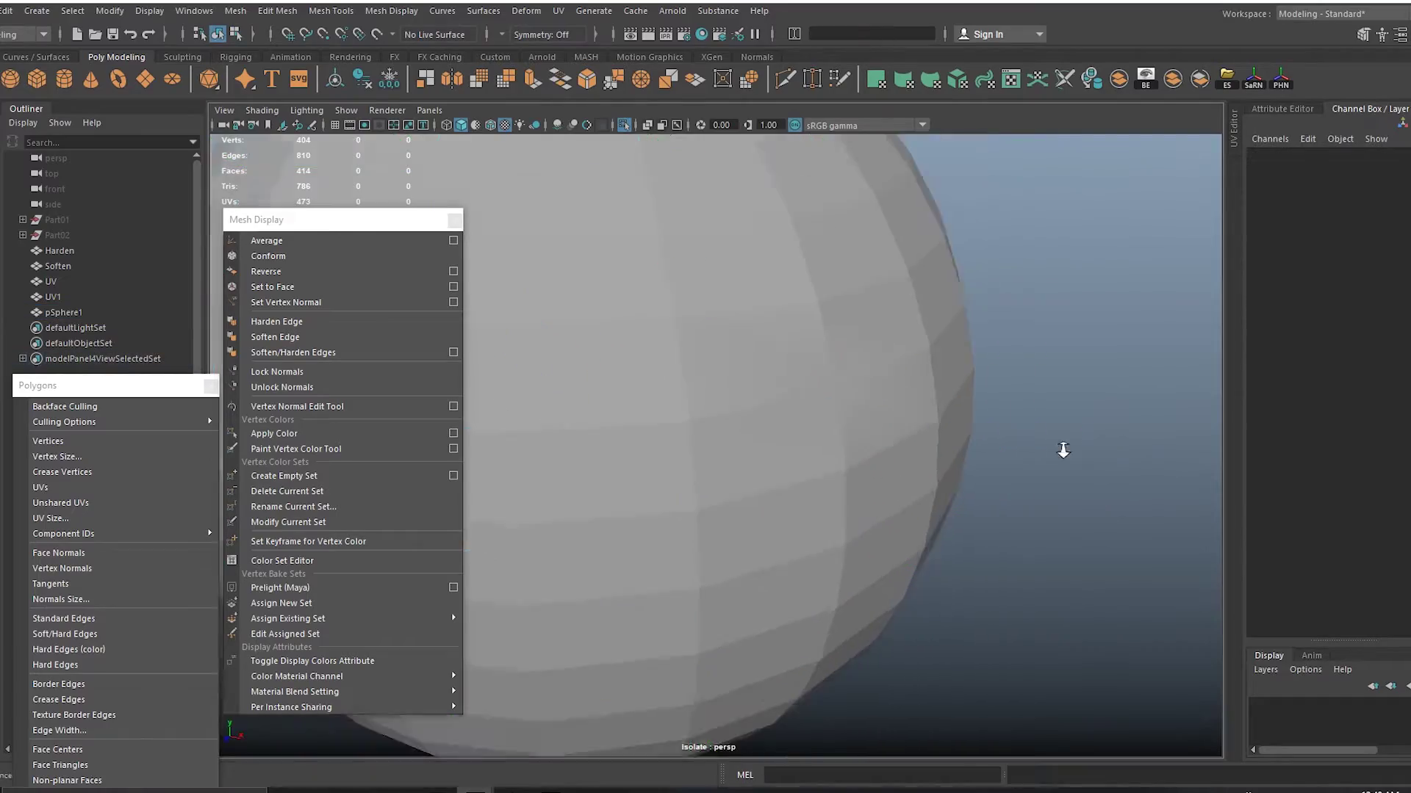
{"action": "left_click", "coordinate": [775, 494]}
{"action": "left_click_drag", "start_coordinate": [775, 495], "coordinate": [784, 425], "text": "alt"}
{"action": "right_click_drag", "start_coordinate": [784, 425], "coordinate": [800, 371], "text": "alt"}
{"action": "left_click_drag", "start_coordinate": [800, 372], "coordinate": [860, 399], "text": "alt"}
{"action": "key", "text": "q"}
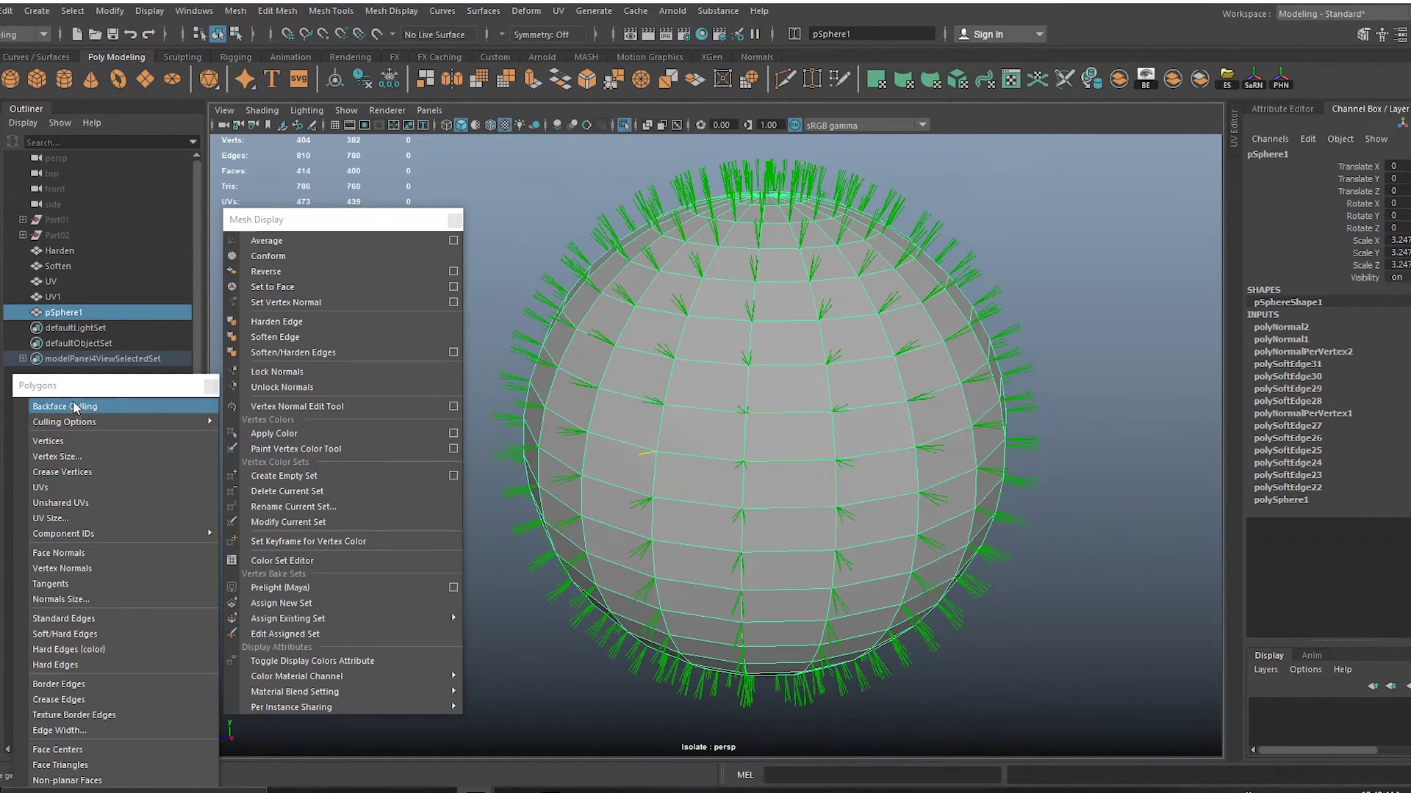
Rearrange the floating Polygons and Mesh Display windows side by side and hide the sphere's vertex normals.
{"action": "left_click_drag", "start_coordinate": [73, 386], "coordinate": [59, 242]}
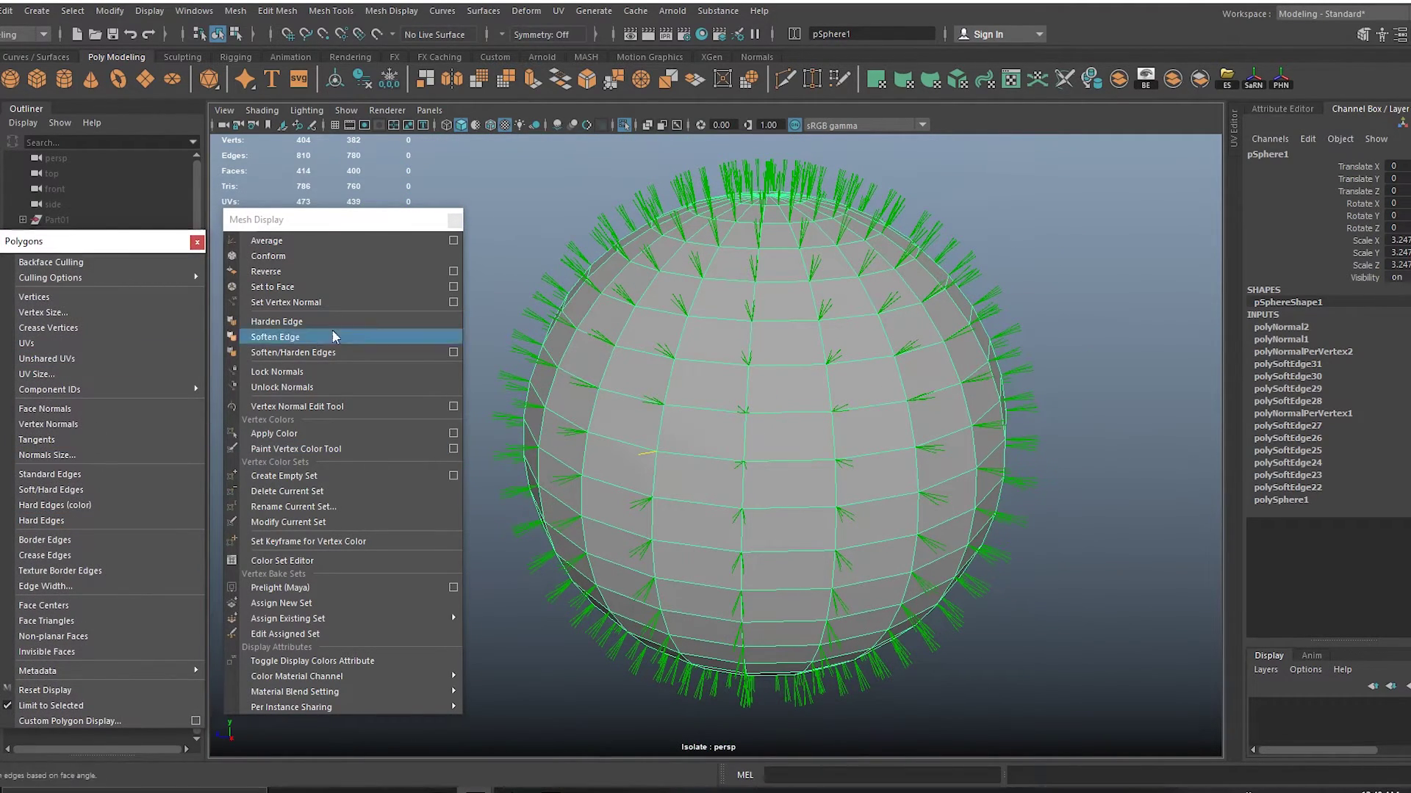
{"action": "left_click_drag", "start_coordinate": [297, 228], "coordinate": [335, 215]}
{"action": "left_click", "coordinate": [134, 245]}
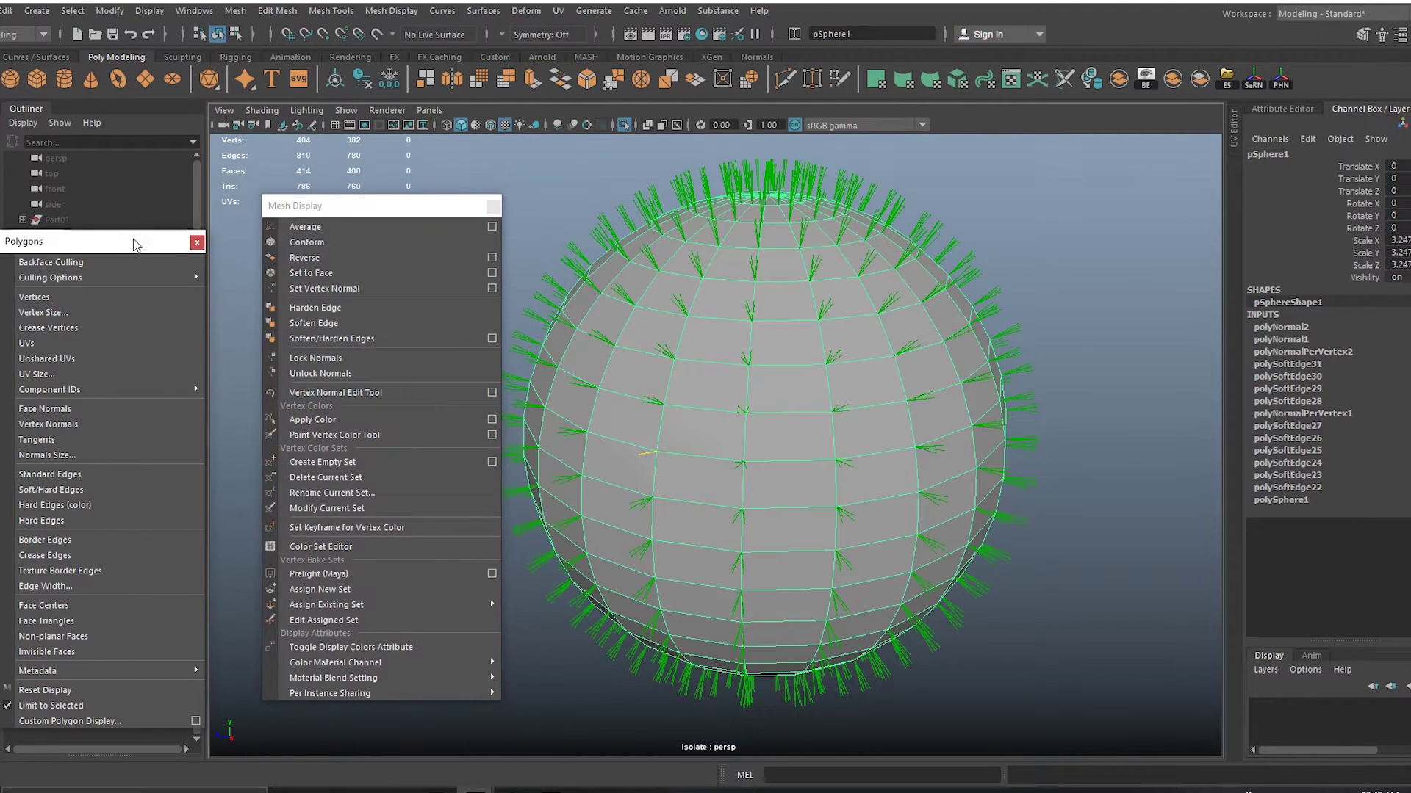
{"action": "left_click_drag", "start_coordinate": [134, 246], "coordinate": [196, 235]}
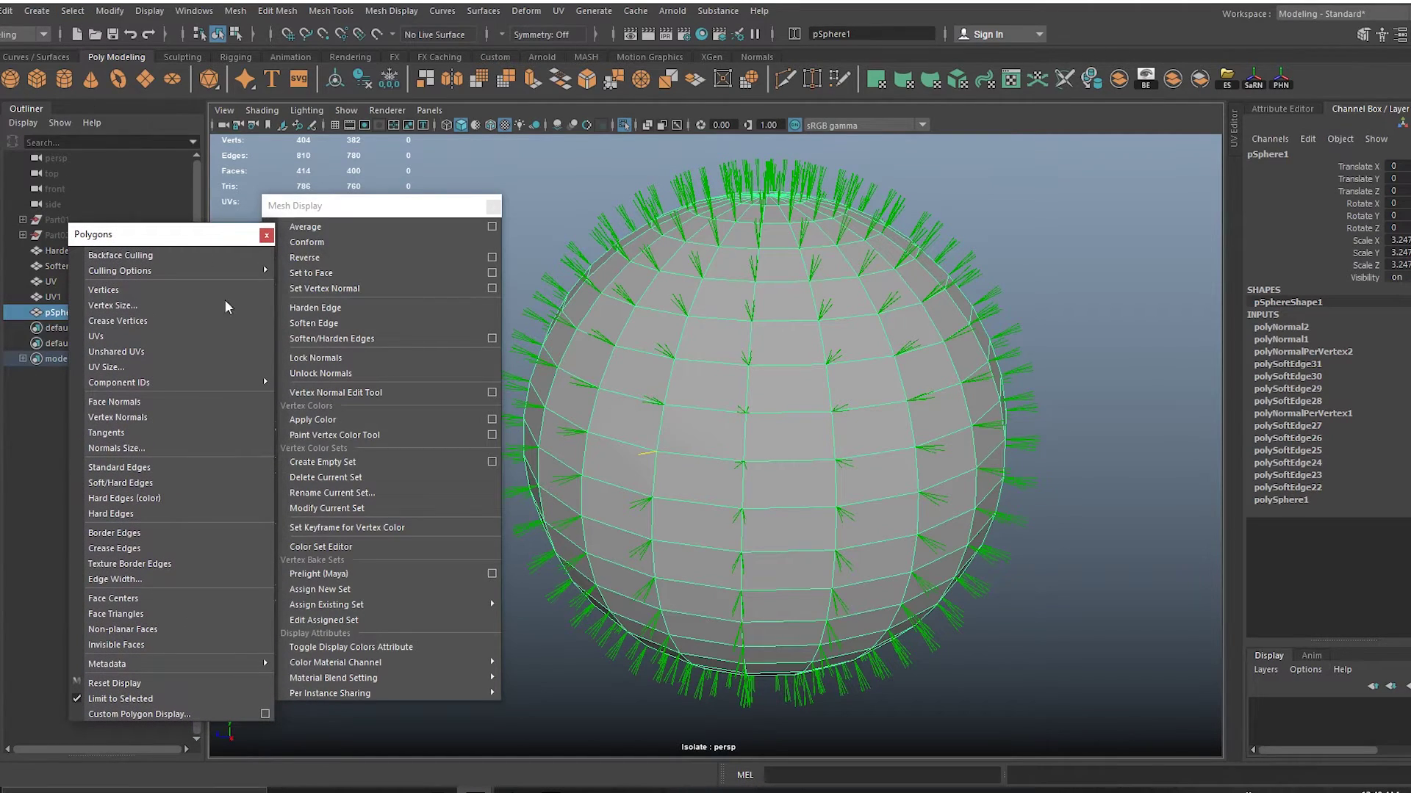
{"action": "left_click", "coordinate": [109, 417]}
Show and hide the sphere's face normals, and do the same with its tangents.
{"action": "left_click", "coordinate": [131, 404]}
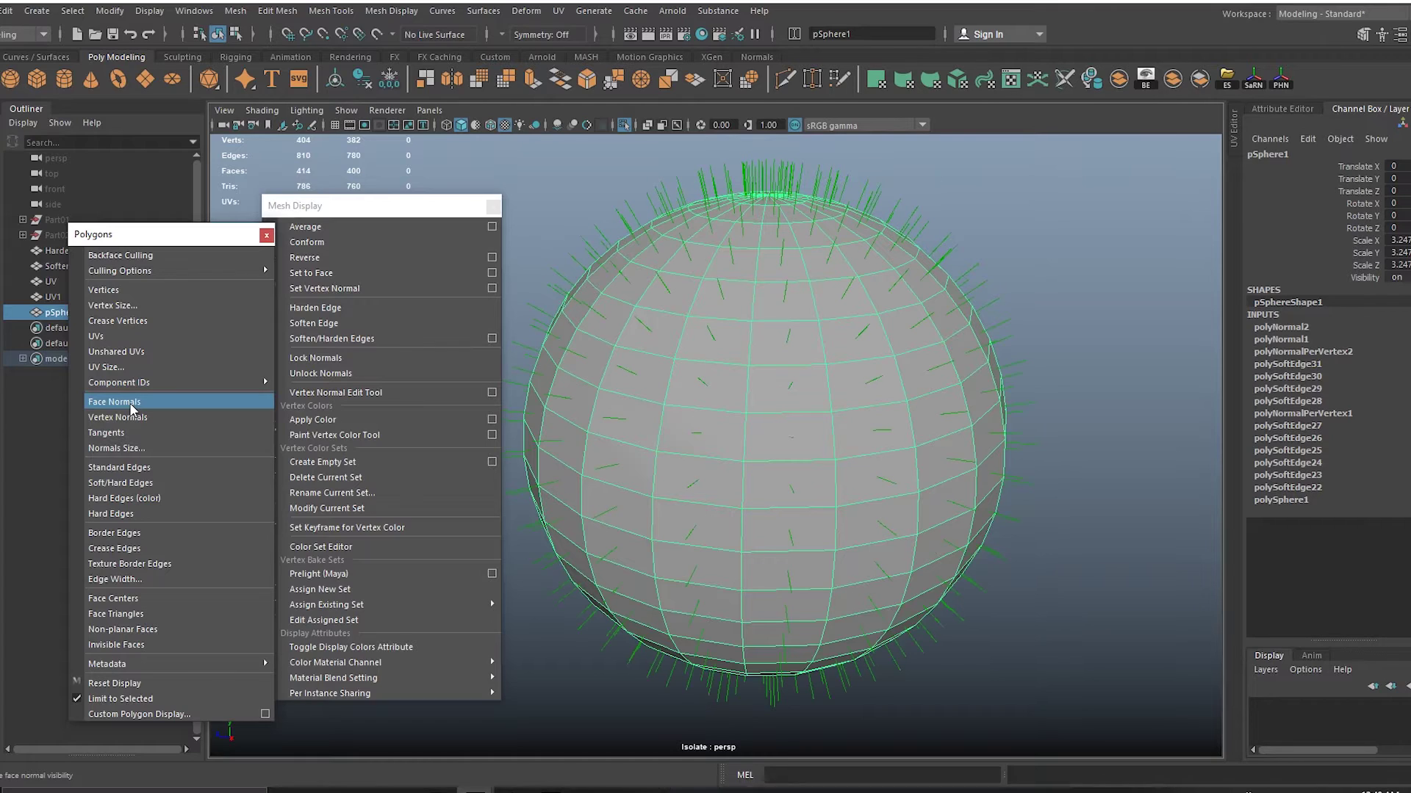
{"action": "left_click", "coordinate": [131, 404]}
{"action": "left_click", "coordinate": [116, 433]}
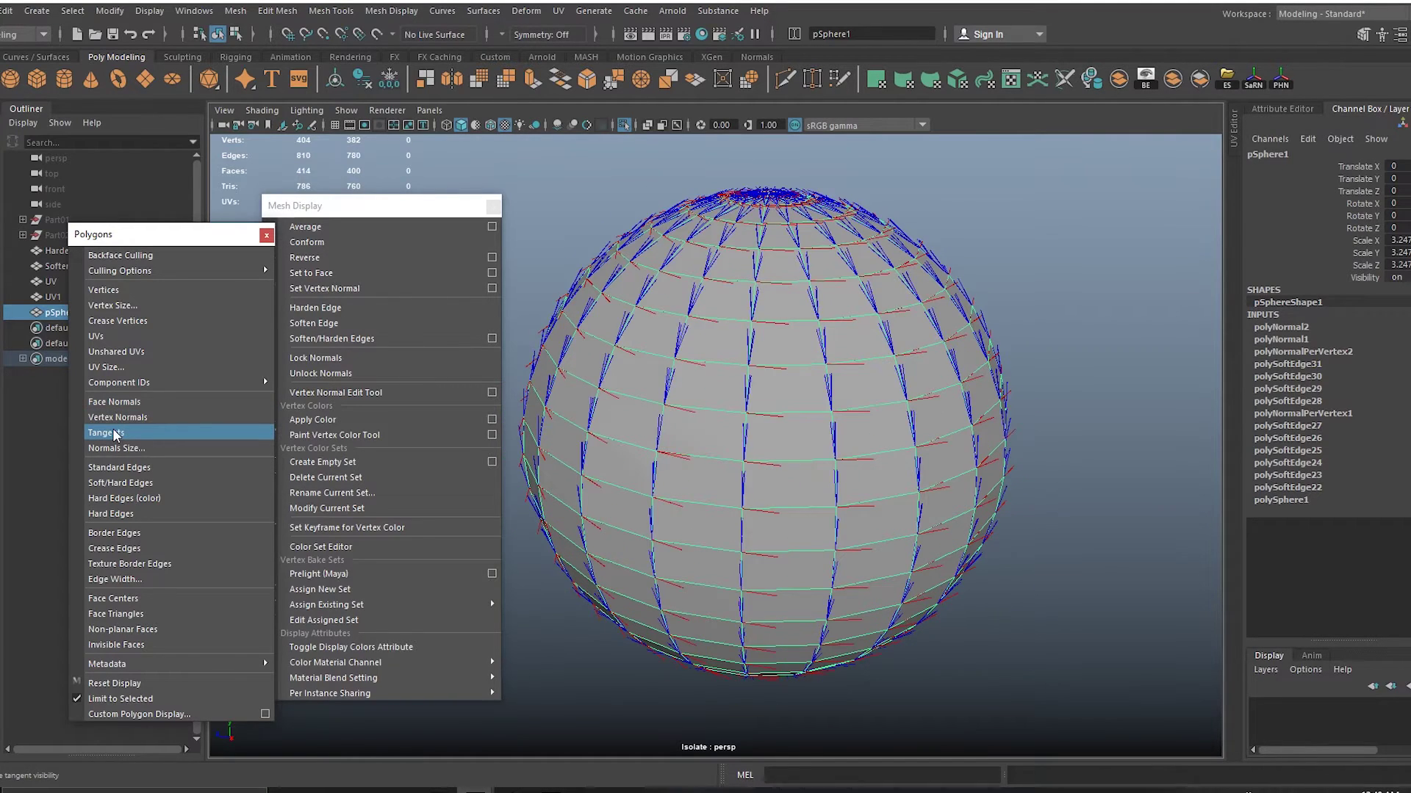
{"action": "left_click", "coordinate": [112, 435]}
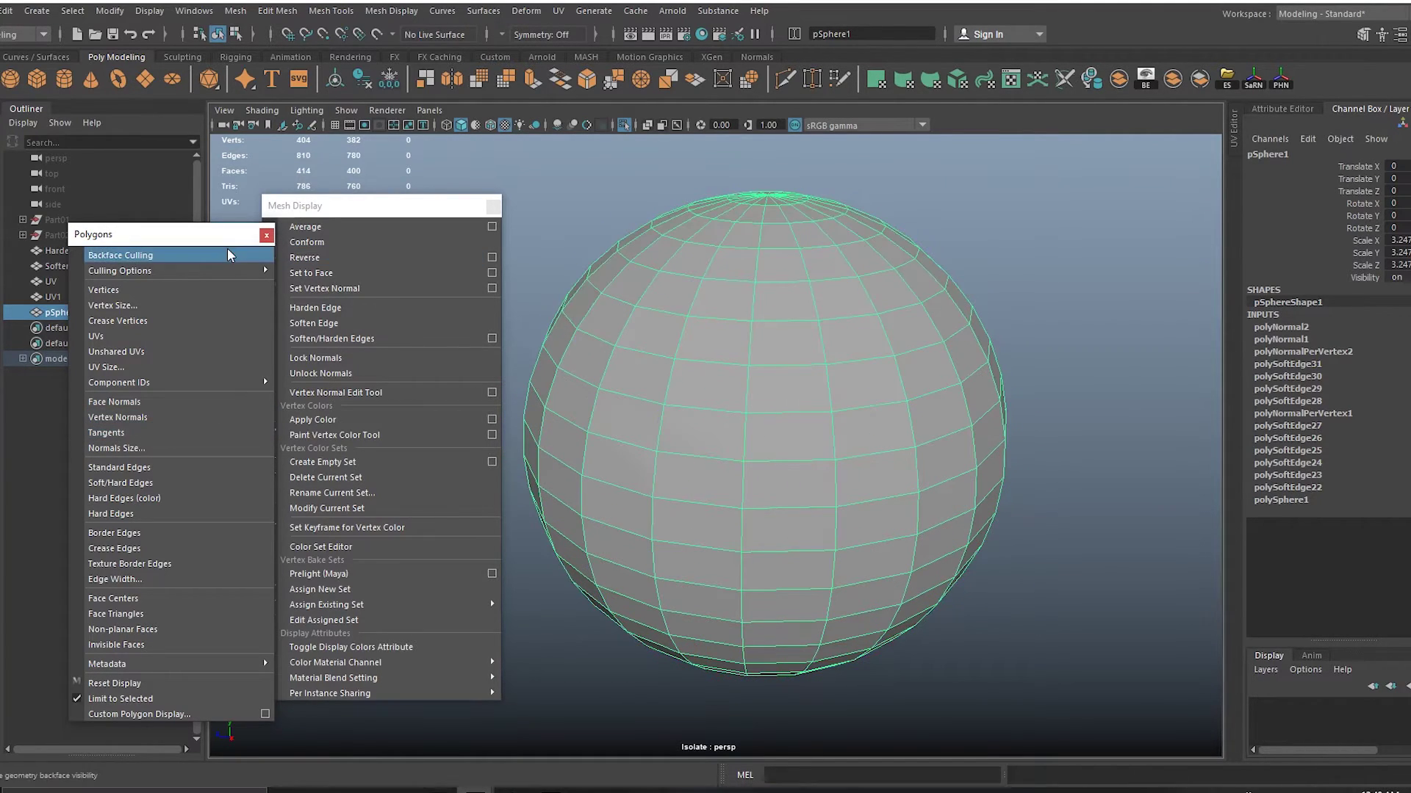
Close both floating display windows, and isolate and frame the Soften cube to view its shading.
{"action": "left_click", "coordinate": [266, 235]}
{"action": "left_click", "coordinate": [492, 207]}
{"action": "left_click_drag", "start_coordinate": [794, 380], "coordinate": [745, 360], "text": "alt"}
{"action": "left_click", "coordinate": [59, 264]}
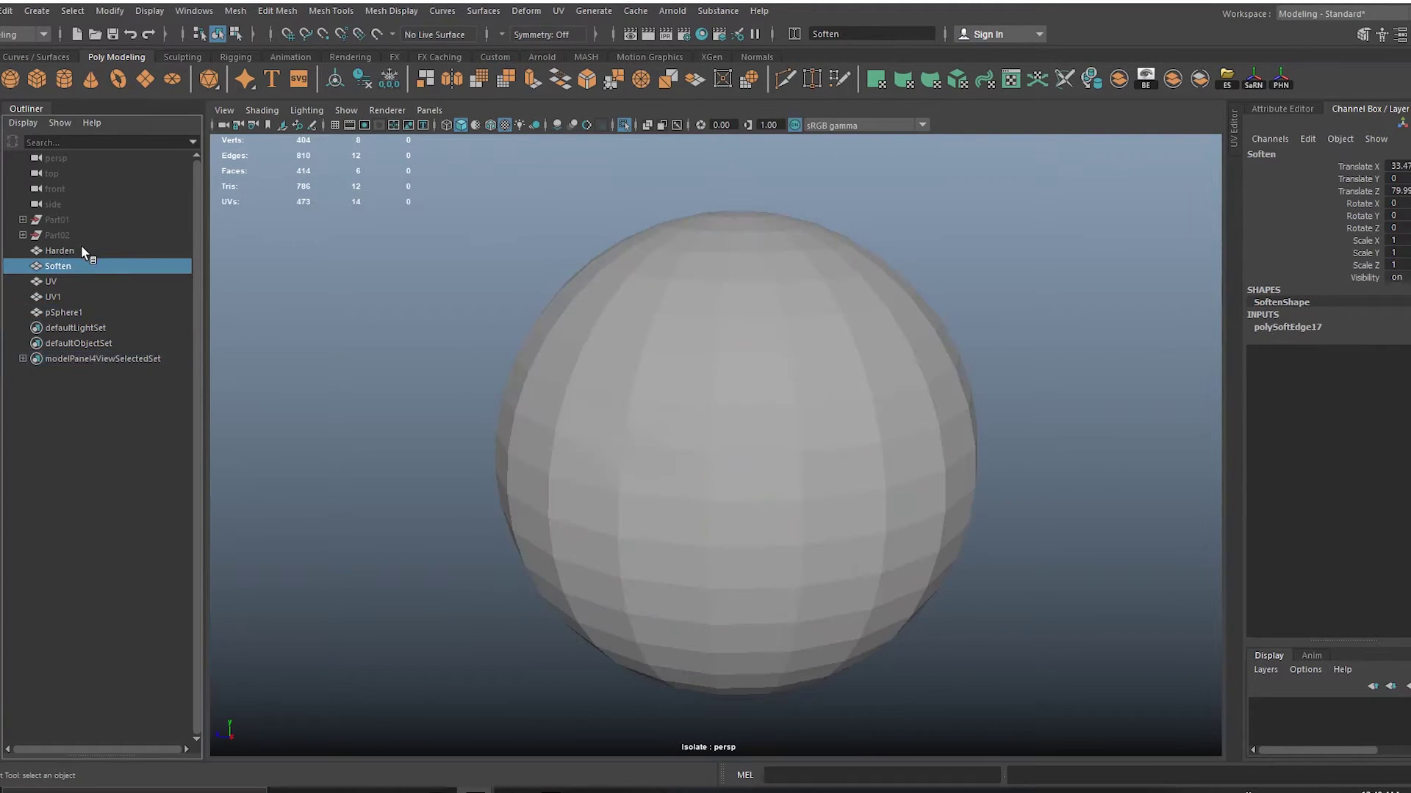
{"action": "key", "text": "ctrl+1"}
{"action": "key", "text": "ctrl+1"}
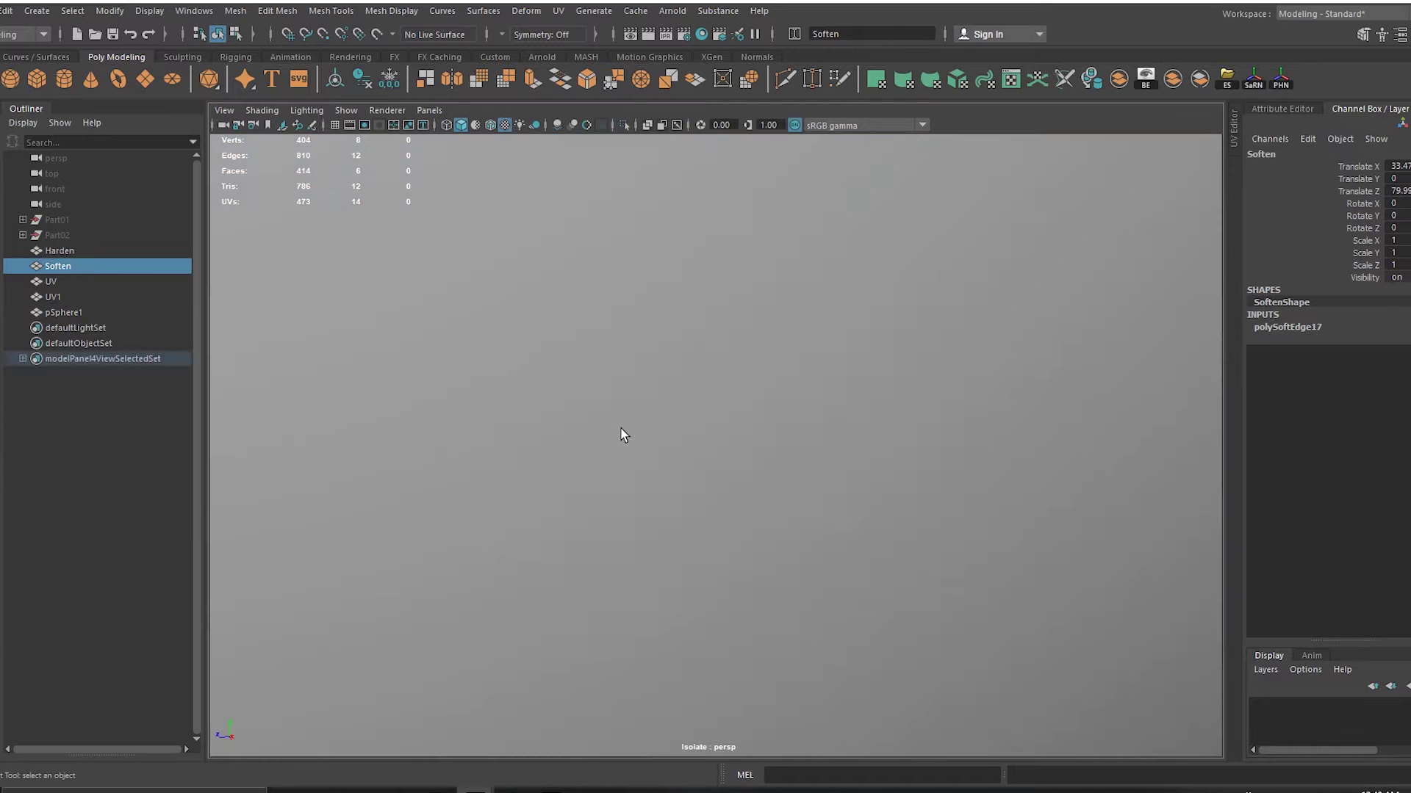
{"action": "key", "text": "f"}
{"action": "scroll", "coordinate": [626, 440], "scroll_direction": "down", "scroll_amount": 3}
{"action": "left_click_drag", "start_coordinate": [626, 440], "coordinate": [809, 490], "text": "alt"}
Isolate the UV triangle in the viewport and view it from the front.
{"action": "left_click", "coordinate": [86, 281]}
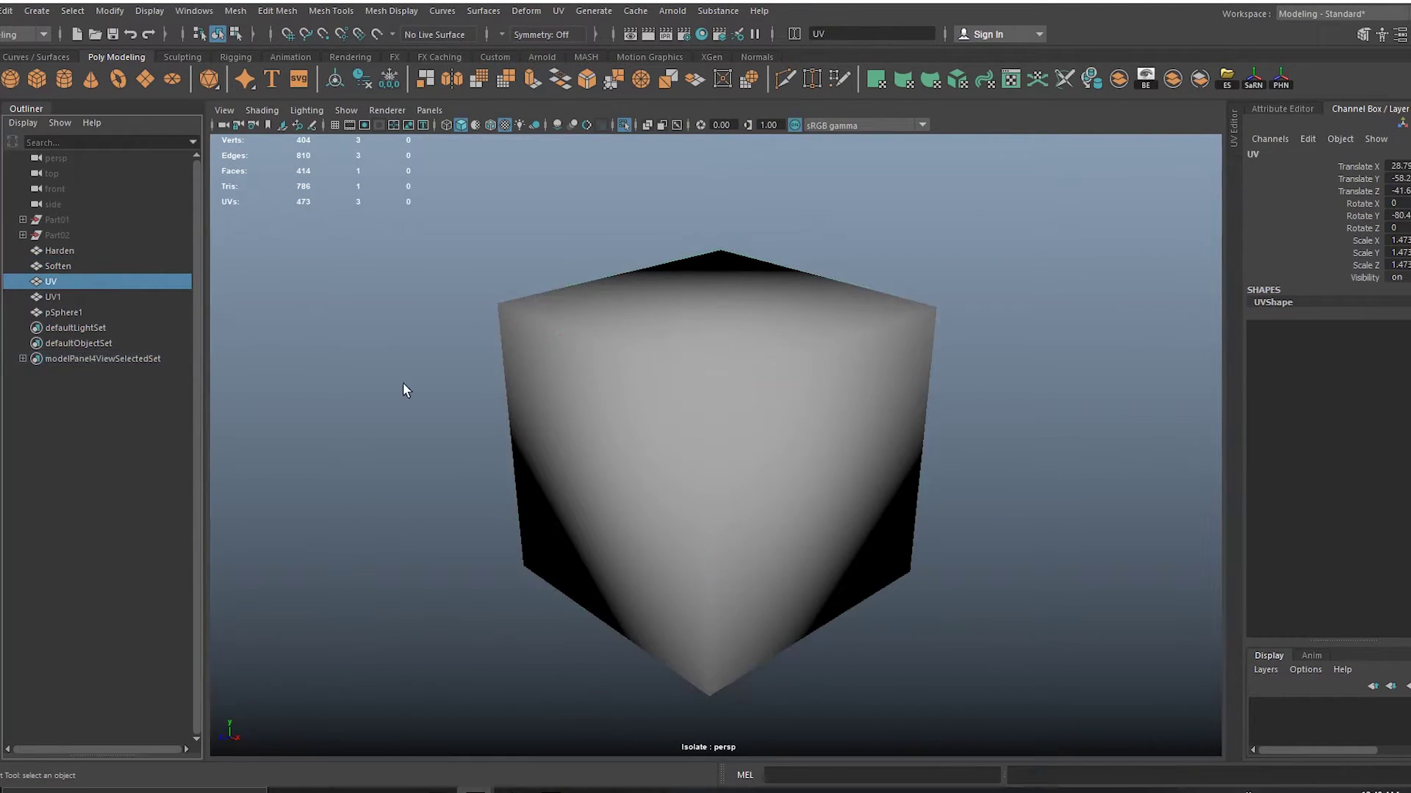
{"action": "key", "text": "ctrl+1"}
{"action": "key", "text": "ctrl+1"}
{"action": "left_click_drag", "start_coordinate": [875, 424], "coordinate": [800, 420], "text": "alt"}
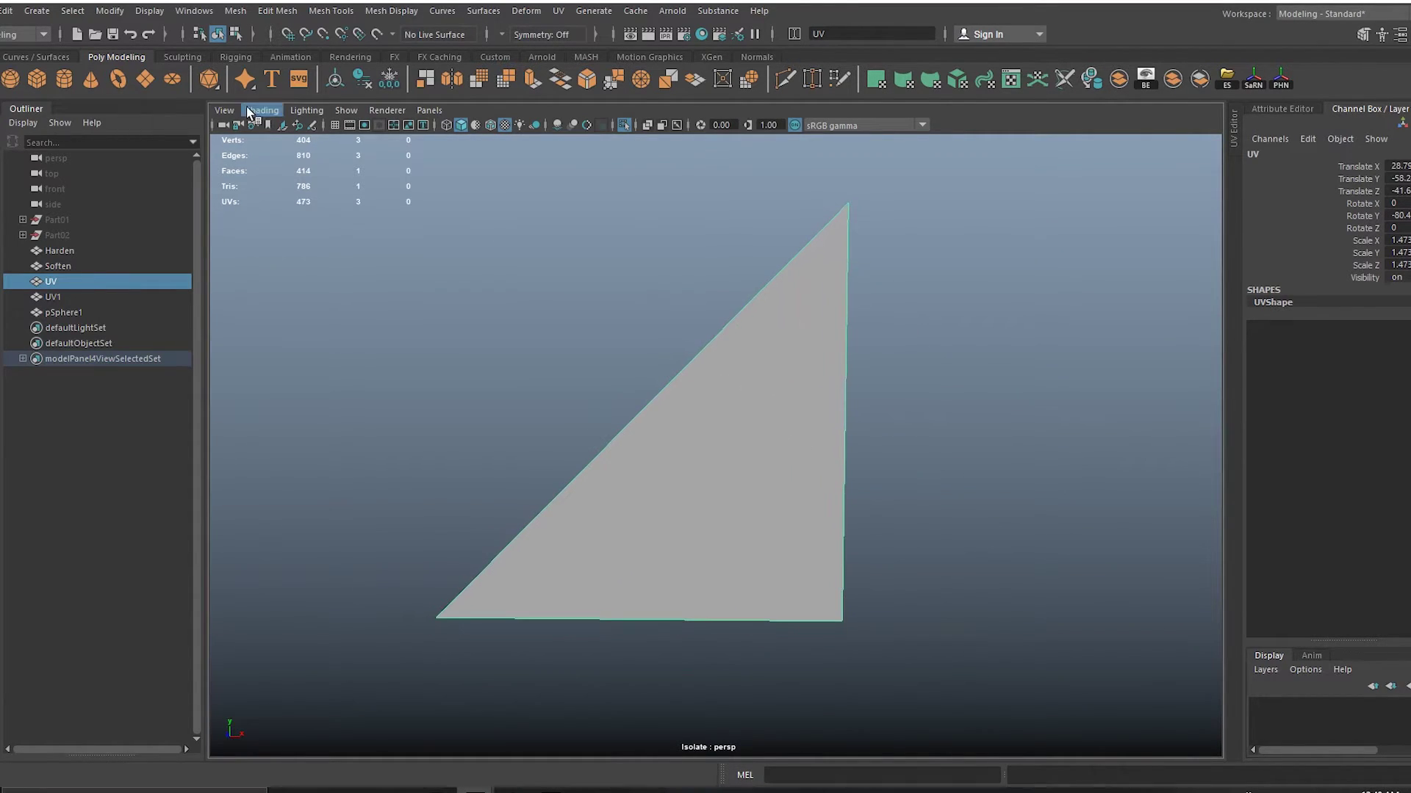
Float the Polygons display options as a separate window and show the tangents of the UV triangle.
{"action": "left_click", "coordinate": [151, 11]}
{"action": "mouse_move", "coordinate": [198, 208]}
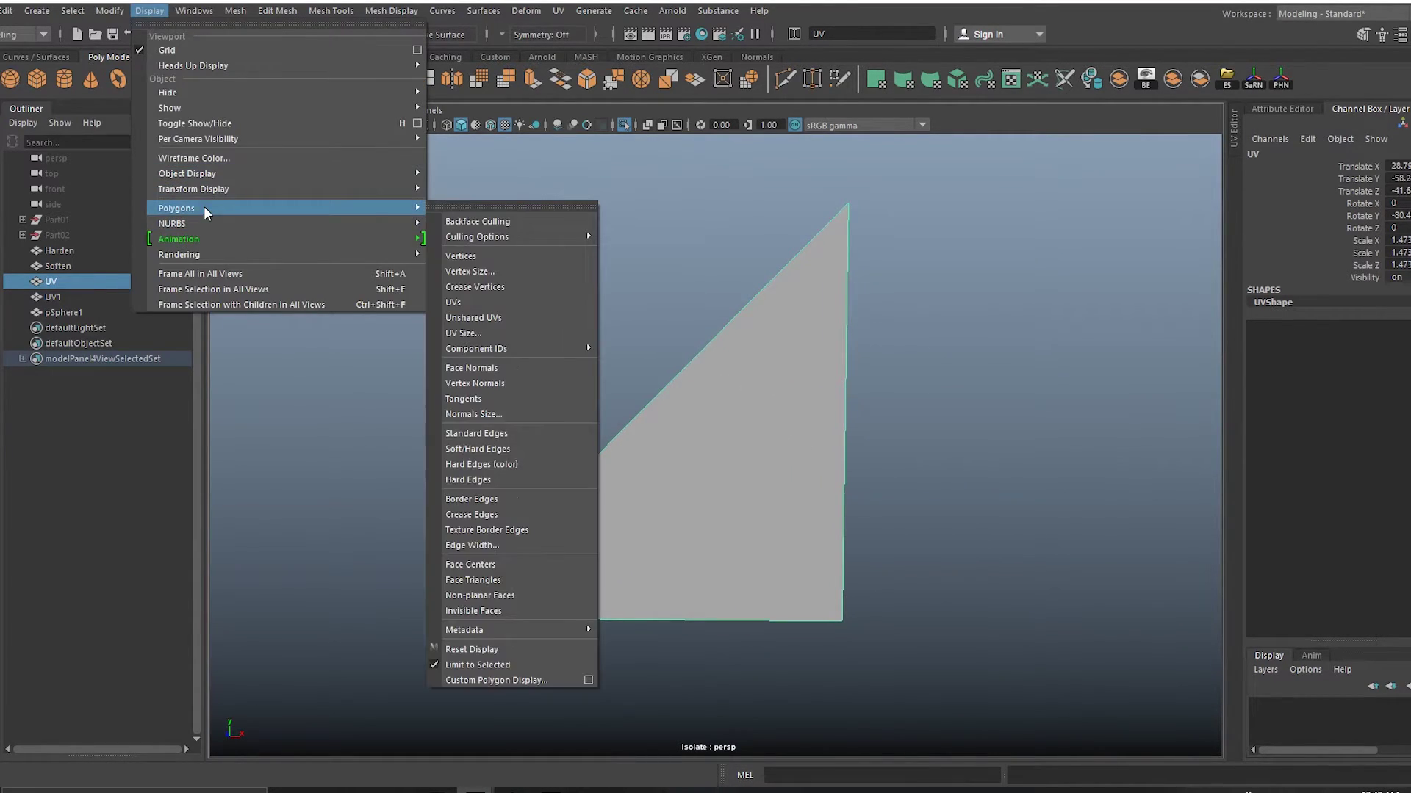
{"action": "left_click", "coordinate": [448, 212]}
{"action": "left_click_drag", "start_coordinate": [459, 215], "coordinate": [233, 200]}
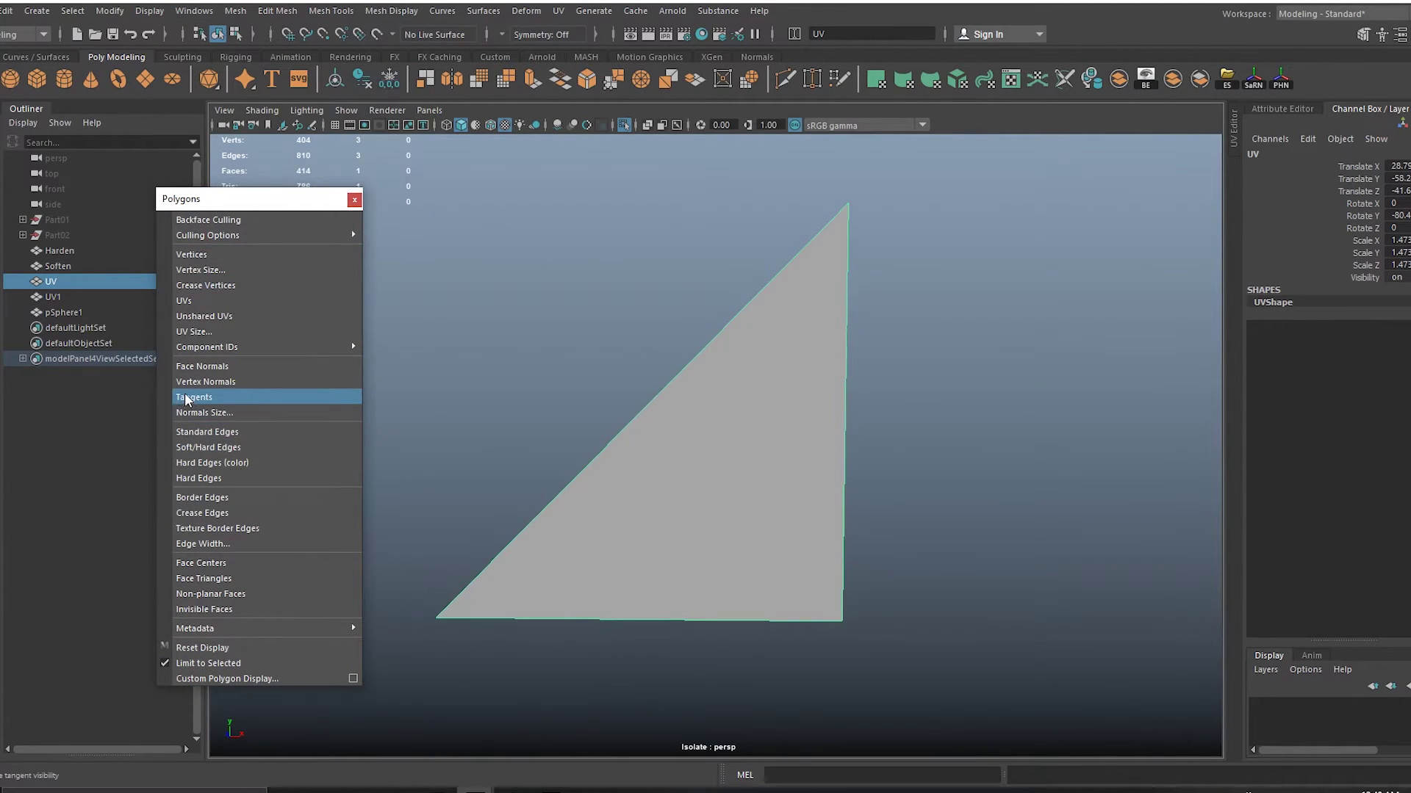
{"action": "left_click_drag", "start_coordinate": [808, 429], "coordinate": [768, 393], "text": "alt"}
{"action": "middle_click_drag", "start_coordinate": [739, 439], "coordinate": [768, 426], "text": "alt"}
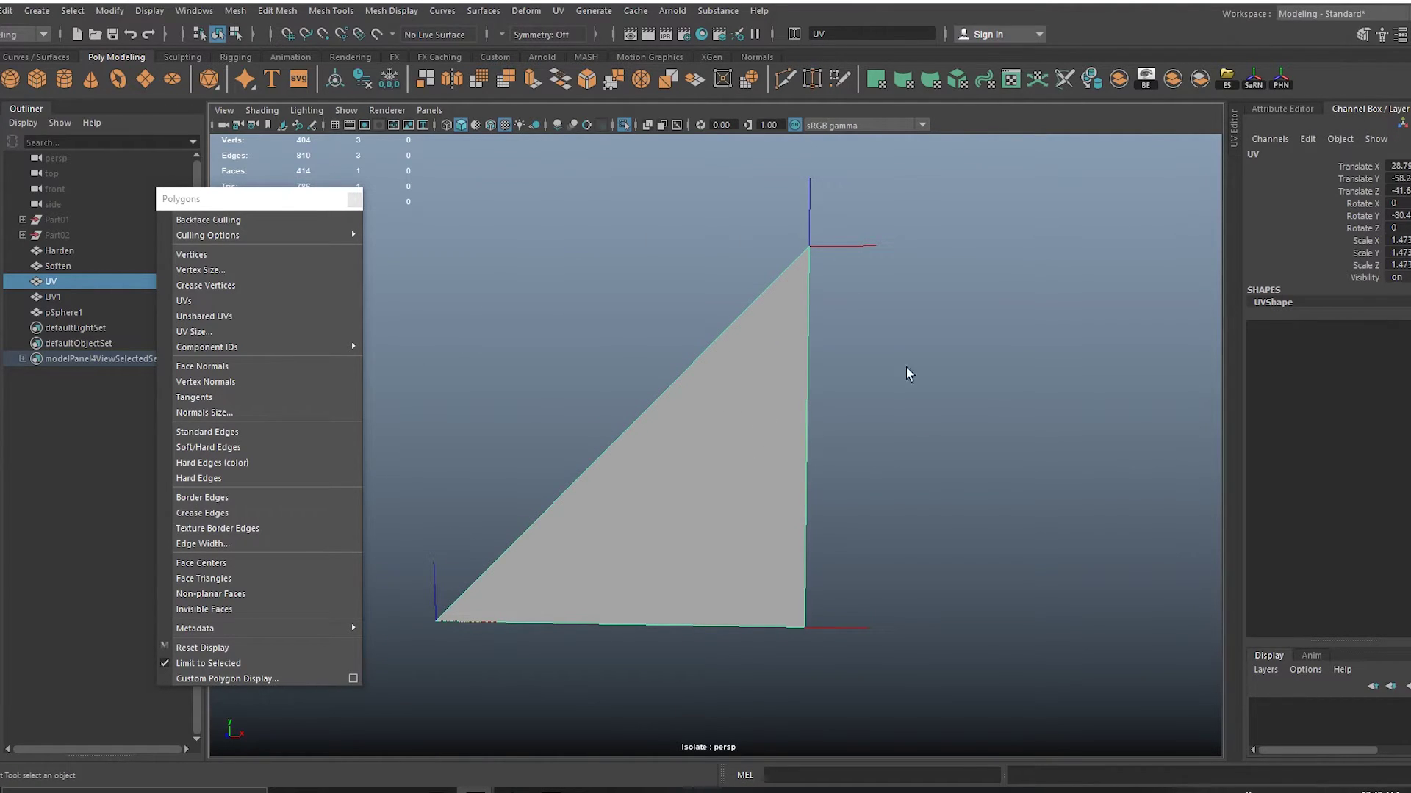
Open the UV Editor beside the viewport and arrange both views to compare the triangle's tangents with its UV layout.
{"action": "left_click", "coordinate": [1235, 133]}
{"action": "left_click", "coordinate": [481, 478]}
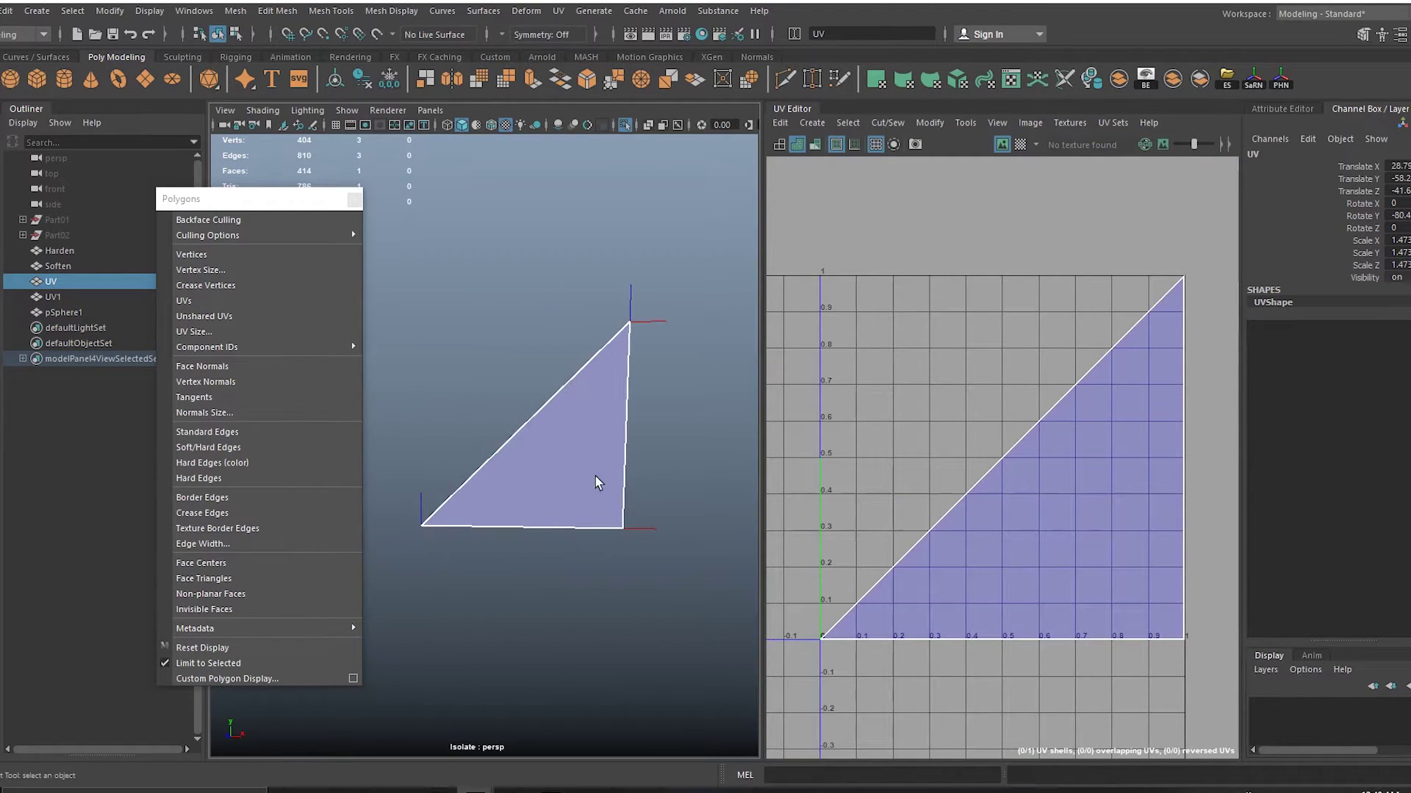
{"action": "right_click_drag", "start_coordinate": [595, 483], "coordinate": [659, 519], "text": "alt"}
{"action": "middle_click_drag", "start_coordinate": [659, 519], "coordinate": [579, 548], "text": "alt"}
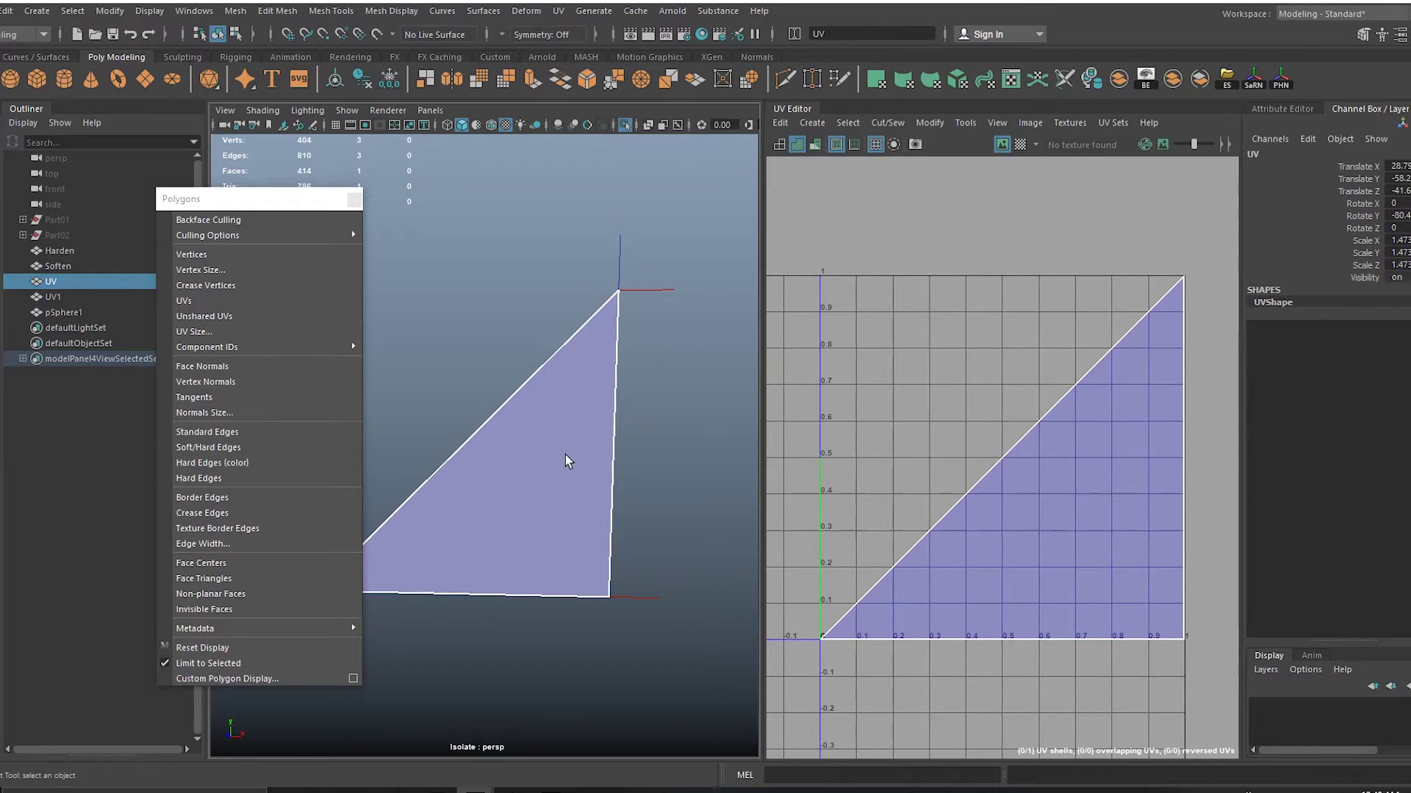
{"action": "middle_click_drag", "start_coordinate": [566, 463], "coordinate": [630, 415], "text": "alt"}
{"action": "left_click_drag", "start_coordinate": [286, 208], "coordinate": [234, 227]}
{"action": "middle_click_drag", "start_coordinate": [950, 448], "coordinate": [896, 450], "text": "alt"}
{"action": "middle_click_drag", "start_coordinate": [598, 420], "coordinate": [531, 428], "text": "alt"}
{"action": "mouse_move", "coordinate": [220, 224]}
{"action": "left_mouse_down"}
{"action": "mouse_move", "coordinate": [238, 318]}
{"action": "mouse_move", "coordinate": [227, 249]}
{"action": "left_mouse_up"}
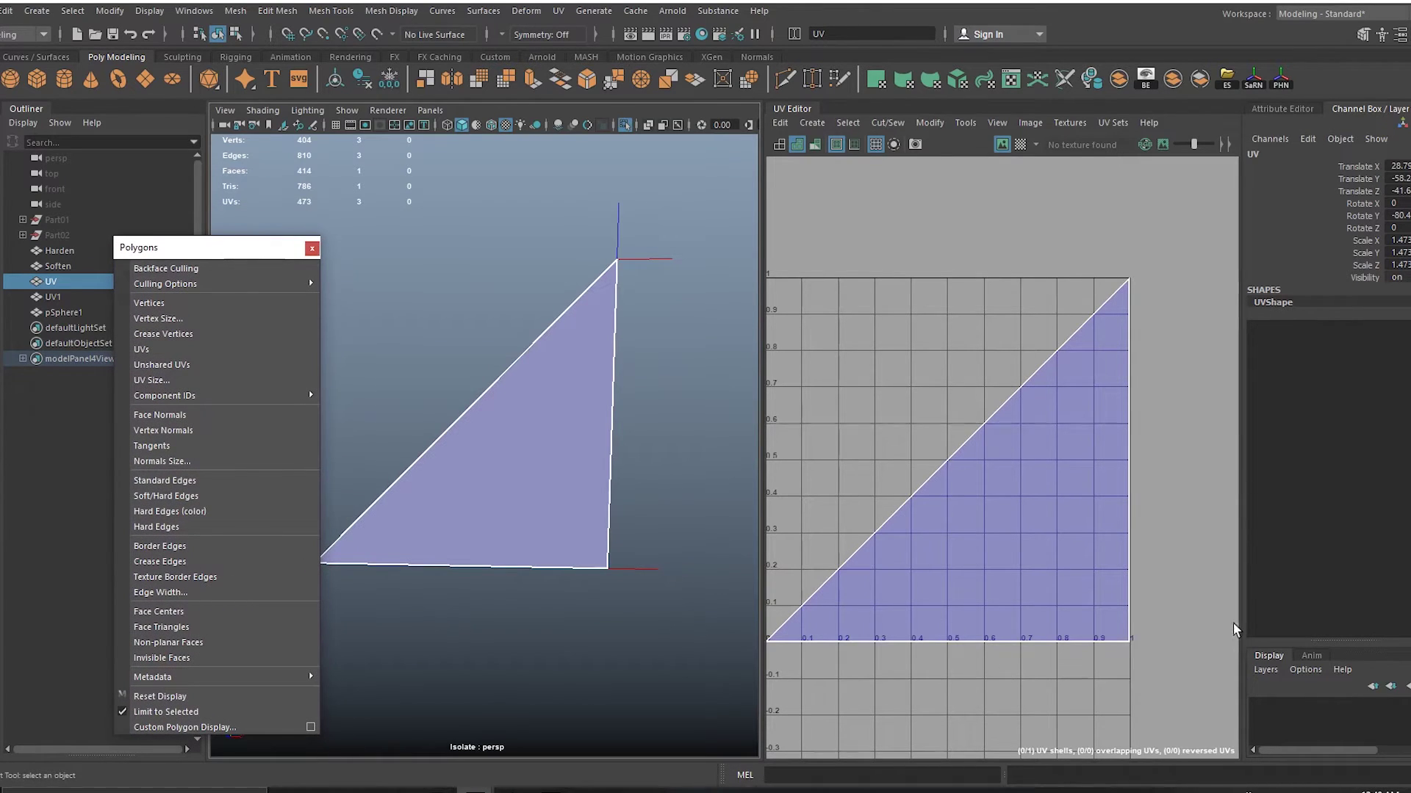
Move the UV at the triangle's upper corner straight down to about V -0.7 and inspect the viewport tangents.
{"action": "middle_click_drag", "start_coordinate": [1044, 366], "coordinate": [1091, 375], "text": "alt"}
{"action": "right_click_drag", "start_coordinate": [1152, 270], "coordinate": [1216, 269]}
{"action": "left_click_drag", "start_coordinate": [1147, 261], "coordinate": [1215, 359]}
{"action": "right_click_drag", "start_coordinate": [1226, 374], "coordinate": [1087, 457], "text": "alt"}
{"action": "middle_click_drag", "start_coordinate": [1087, 457], "coordinate": [917, 351], "text": "alt"}
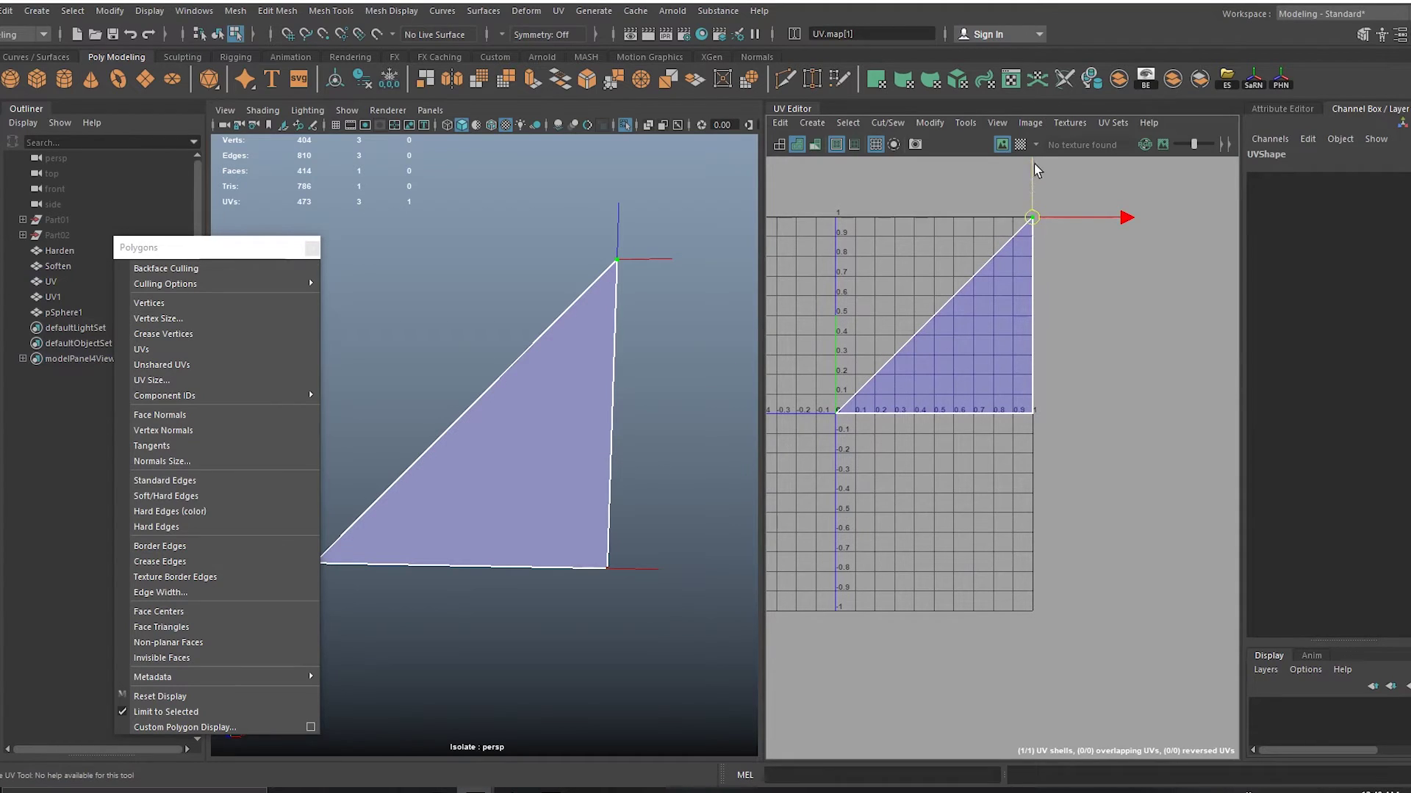
{"action": "left_click_drag", "start_coordinate": [1037, 169], "coordinate": [1032, 518]}
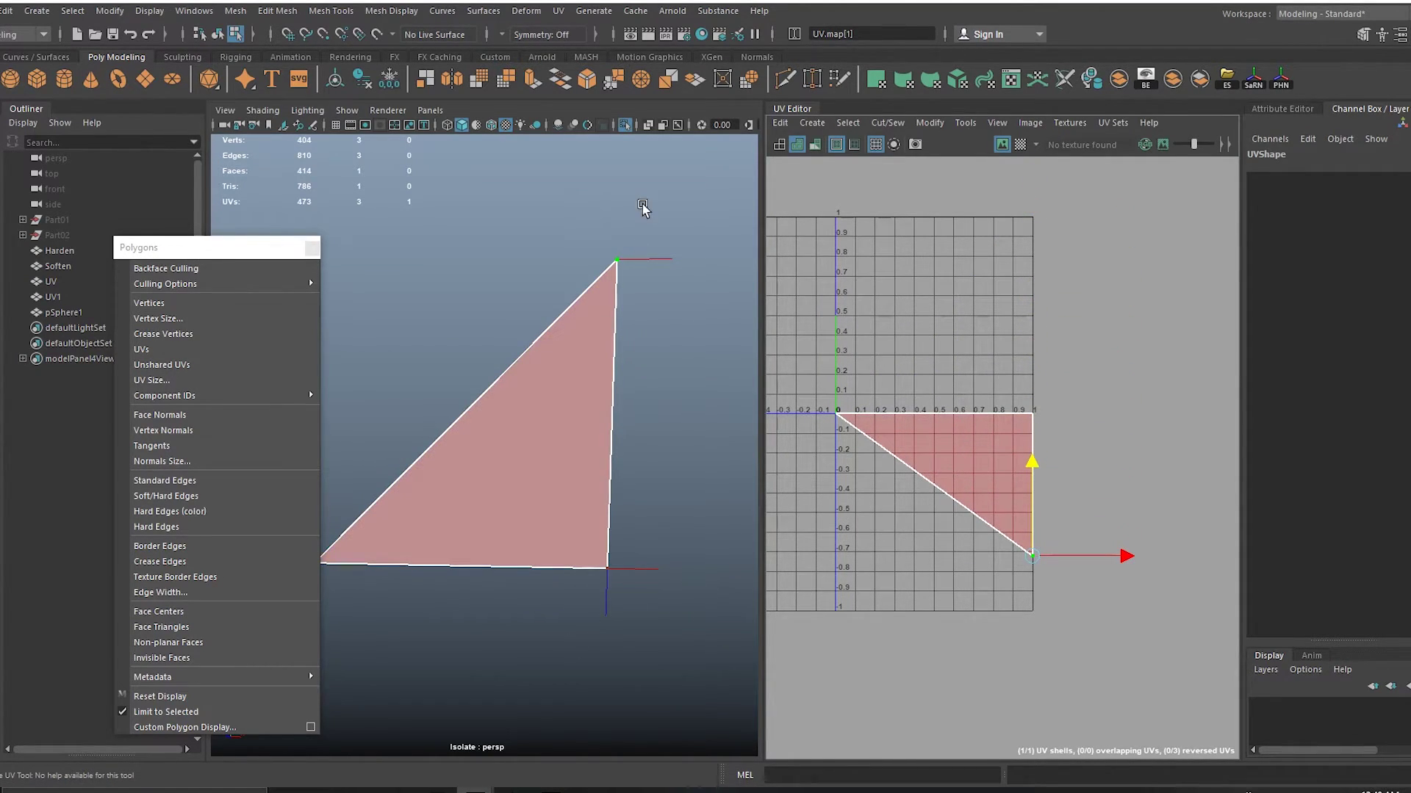
{"action": "middle_click_drag", "start_coordinate": [555, 571], "coordinate": [601, 544], "text": "alt"}
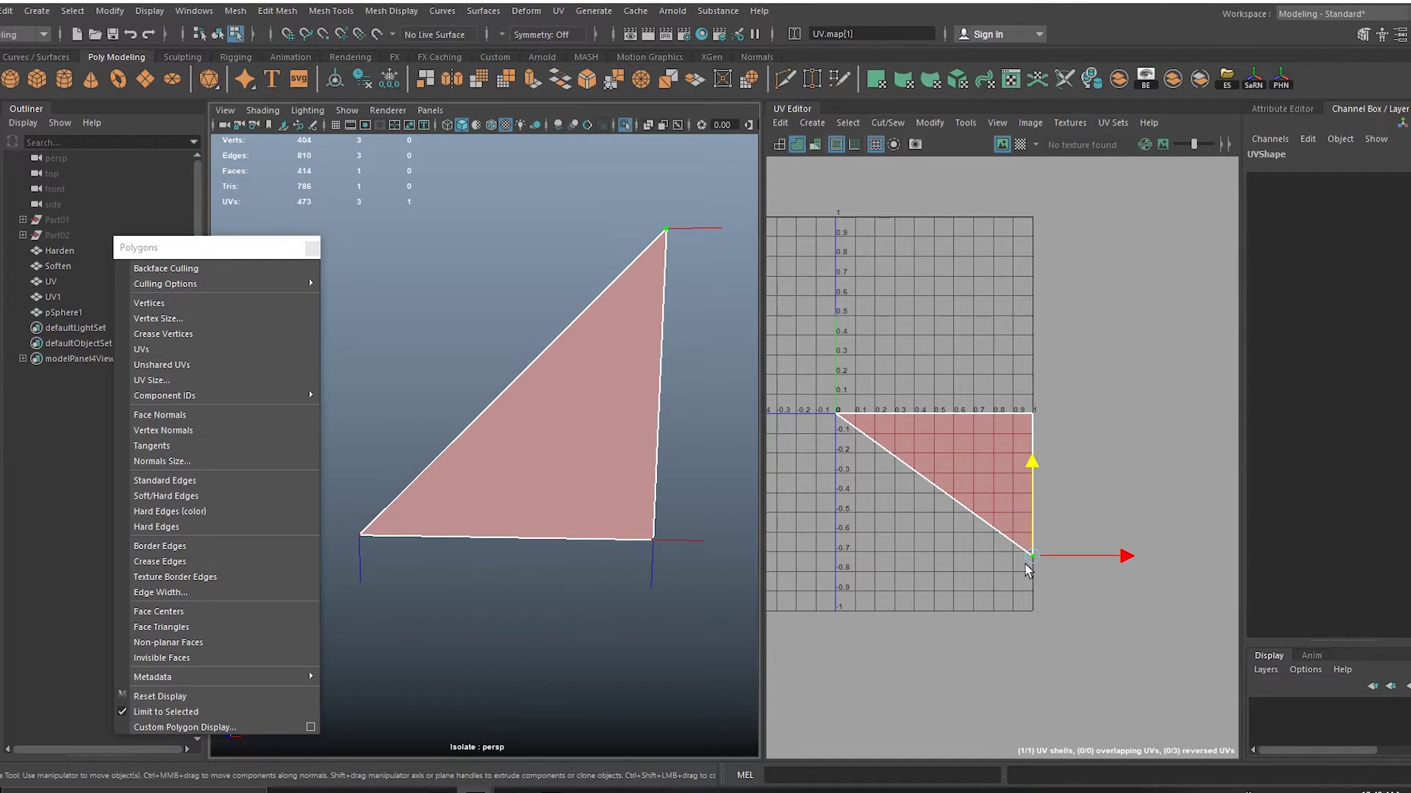
Move the same corner UV back up, then undo all of its moves.
{"action": "left_click_drag", "start_coordinate": [1030, 474], "coordinate": [1037, 389]}
{"action": "key", "text": "ctrl+z"}
{"action": "key", "text": "ctrl+z"}
{"action": "key", "text": "ctrl+z"}
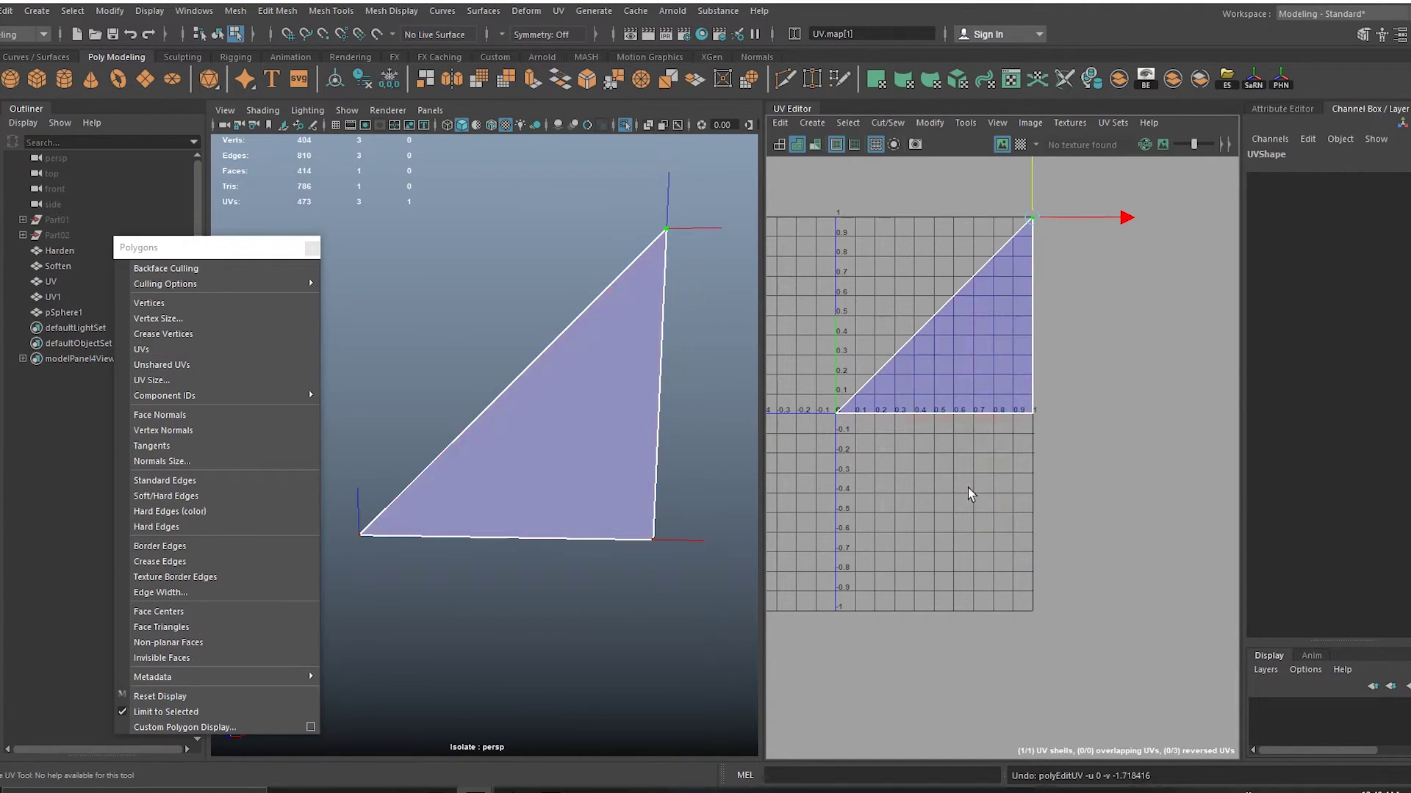
{"action": "middle_click_drag", "start_coordinate": [1017, 368], "coordinate": [1002, 449], "text": "alt"}
{"action": "right_click_drag", "start_coordinate": [1003, 450], "coordinate": [1077, 487], "text": "alt"}
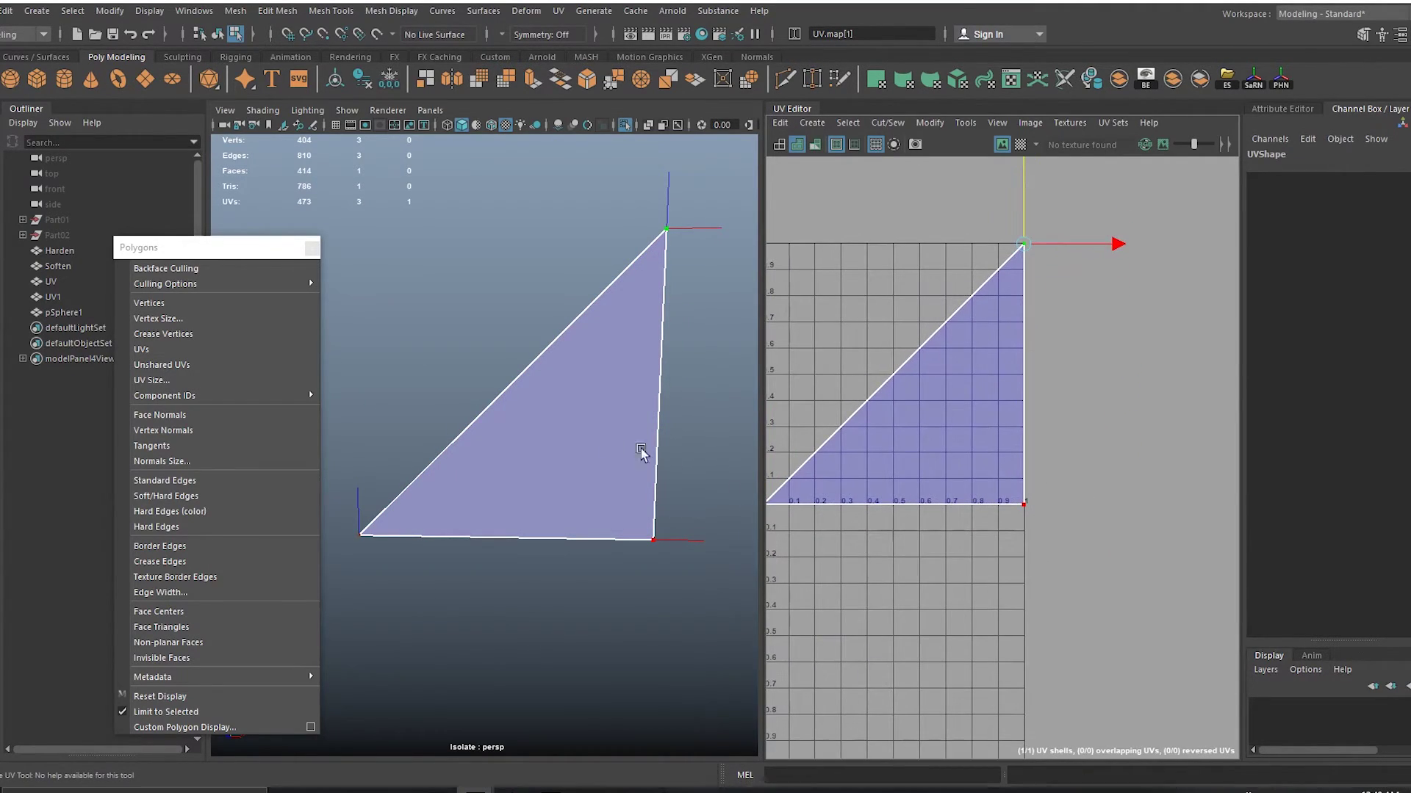
Move the Polygons window aside, isolate and frame the UV1 triangle, and deselect it.
{"action": "left_click_drag", "start_coordinate": [263, 255], "coordinate": [244, 347]}
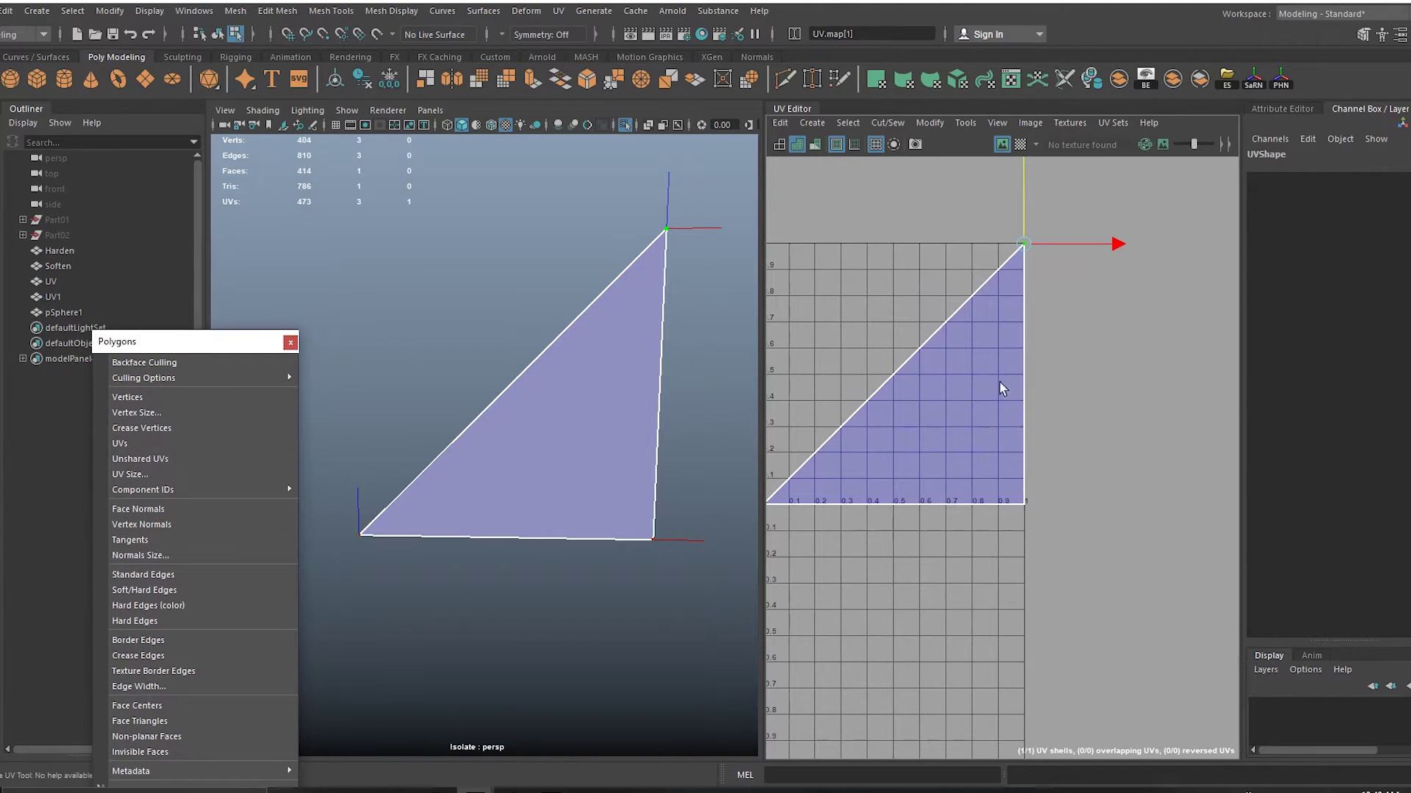
{"action": "left_click", "coordinate": [55, 297]}
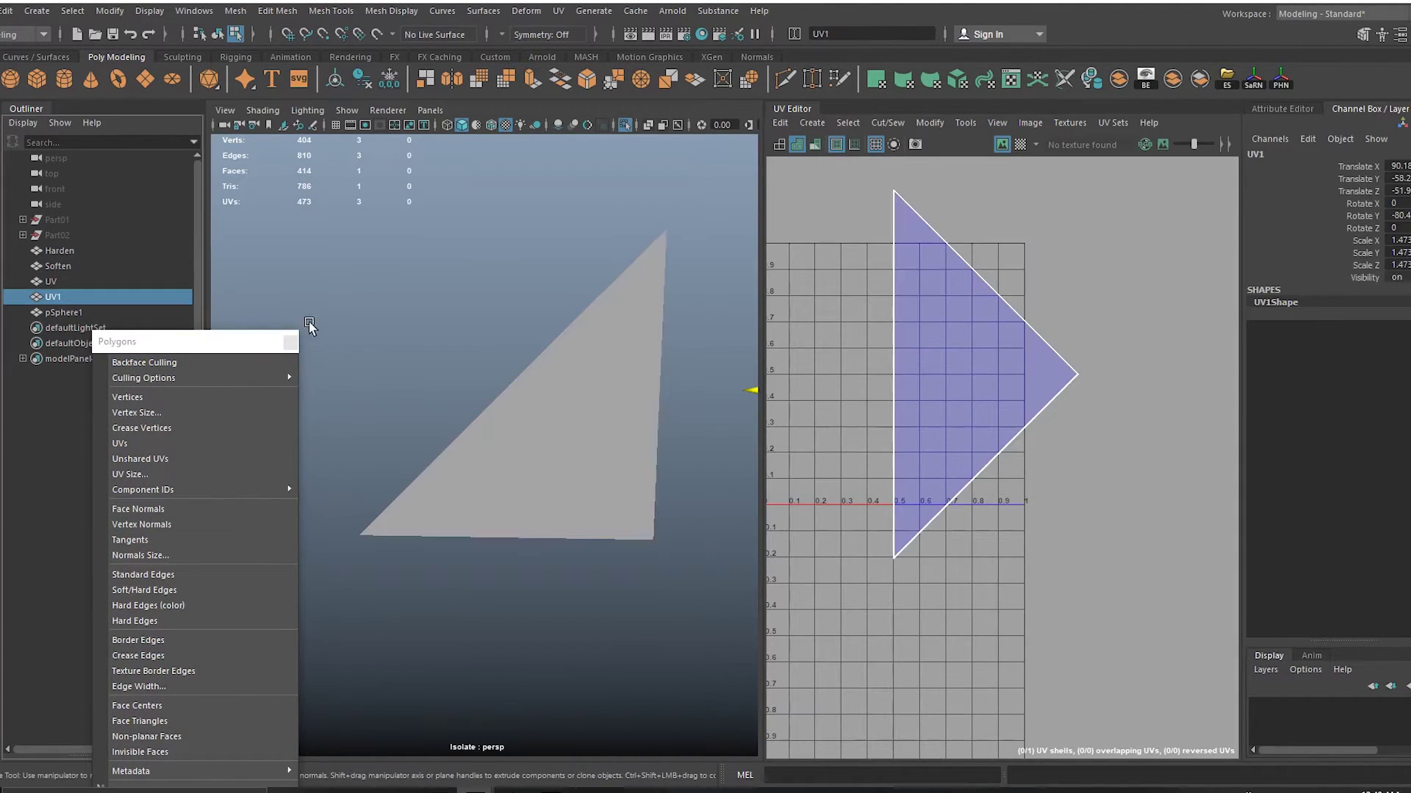
{"action": "key", "text": "f"}
{"action": "scroll", "coordinate": [410, 410], "scroll_direction": "down", "scroll_amount": 5}
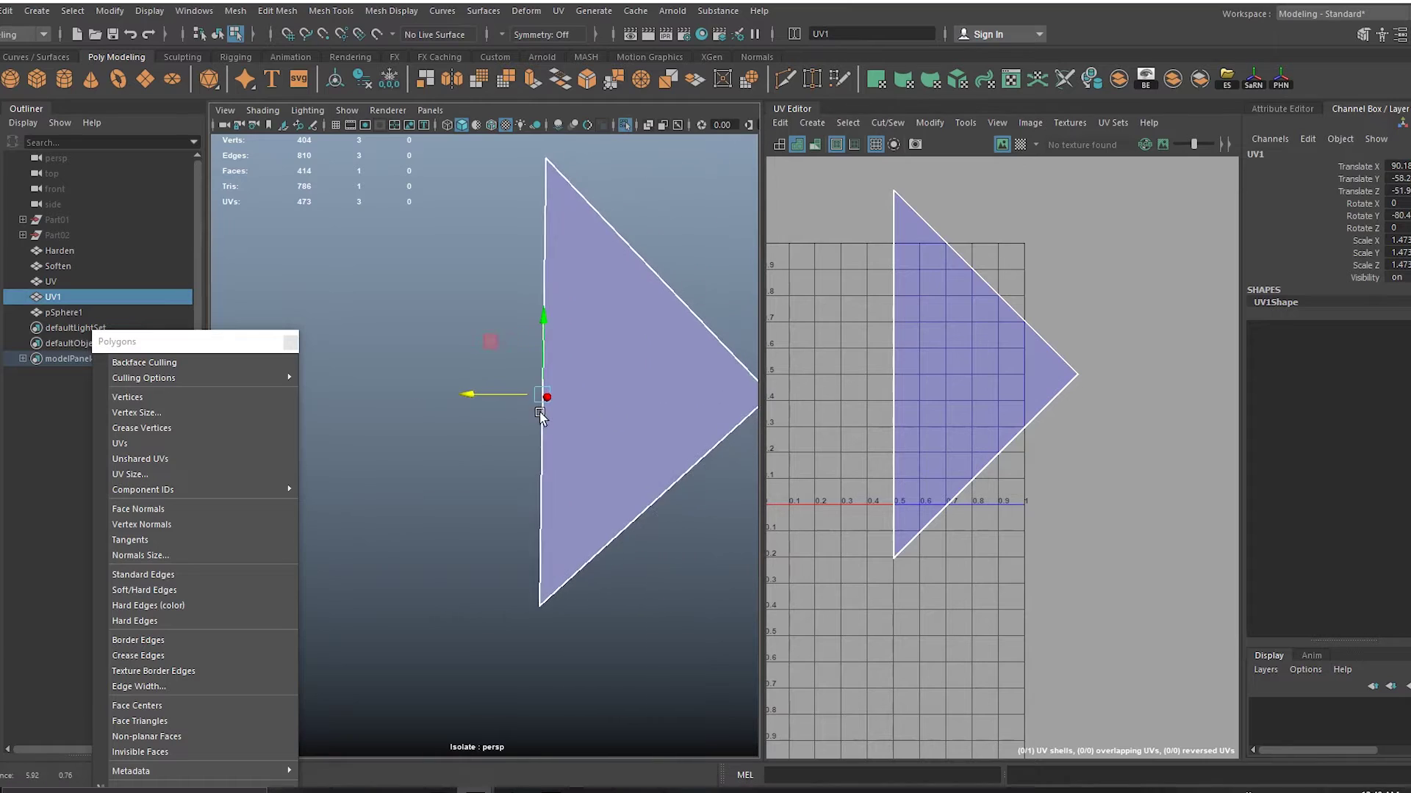
{"action": "key", "text": "q"}
{"action": "left_click", "coordinate": [606, 357]}
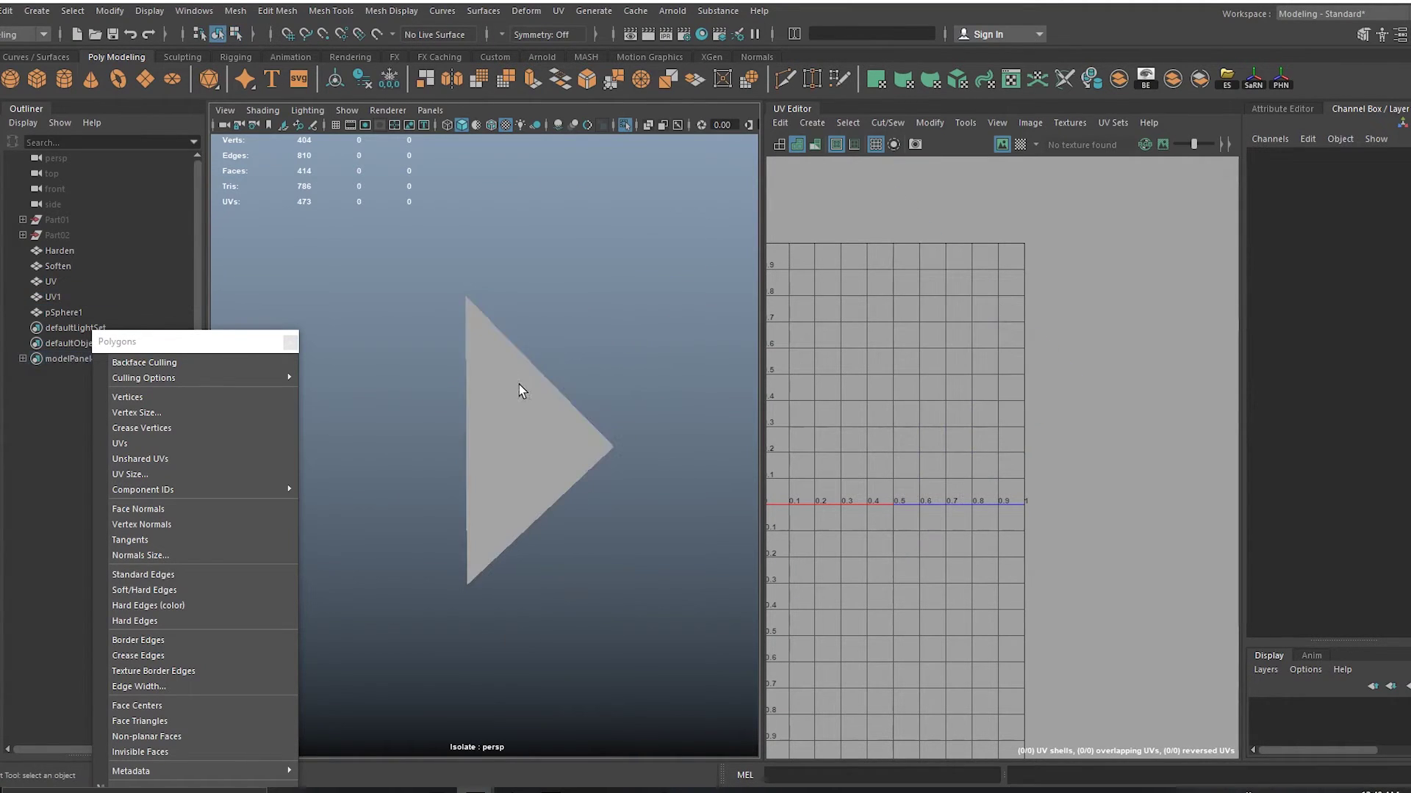
Toggle the vertex normals display for the UV1 triangle and select the UV triangle to compare its UV layout.
{"action": "left_click", "coordinate": [519, 385]}
{"action": "left_click", "coordinate": [170, 529]}
{"action": "left_click", "coordinate": [85, 281]}
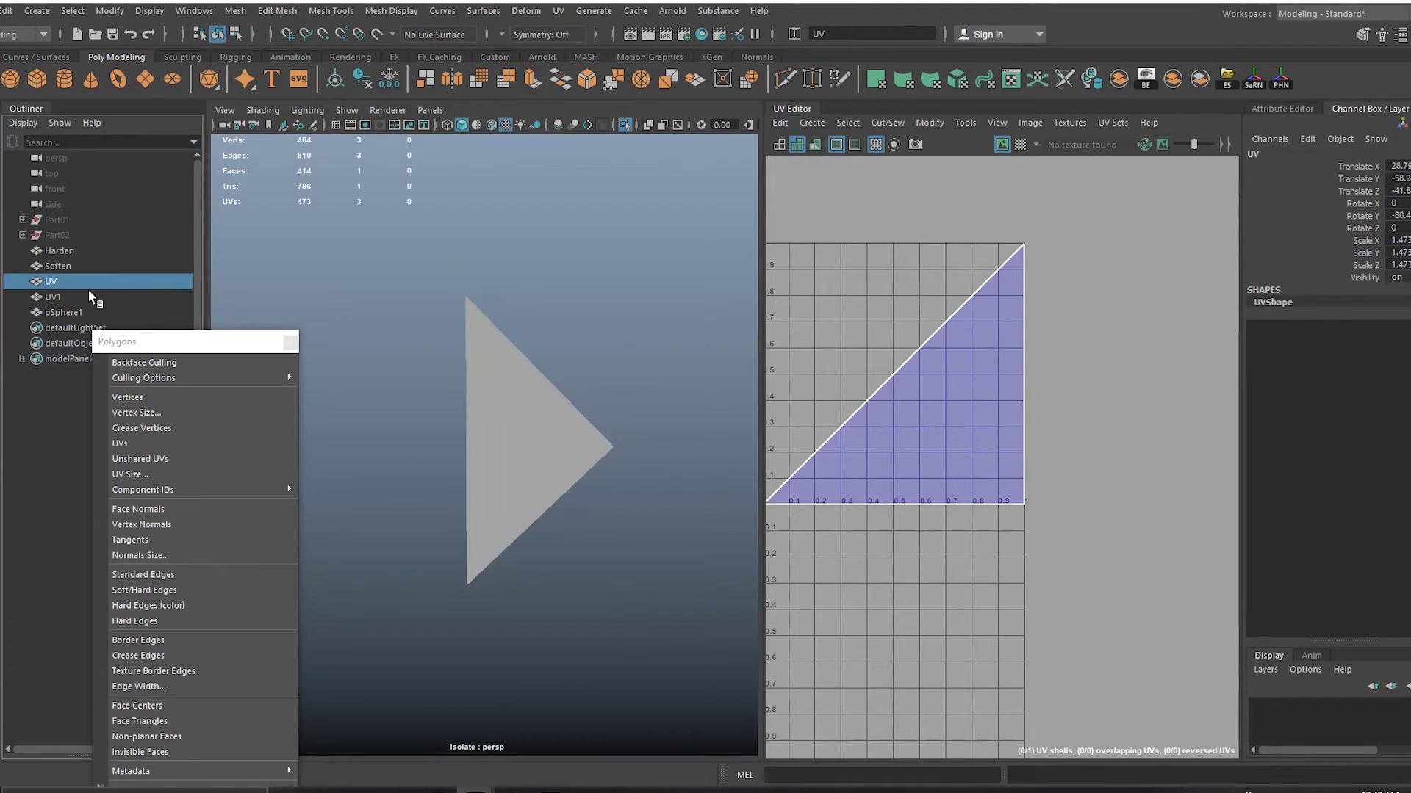
Add UV1 to the selection, exit isolate view and compare the tangents and UV shells of both triangles.
{"action": "left_click", "coordinate": [87, 297], "text": "shift"}
{"action": "key", "text": "ctrl+1"}
{"action": "middle_click_drag", "start_coordinate": [466, 406], "coordinate": [558, 362], "text": "alt"}
{"action": "left_click", "coordinate": [512, 405]}
{"action": "left_click_drag", "start_coordinate": [403, 296], "coordinate": [702, 452]}
{"action": "key", "text": "f"}
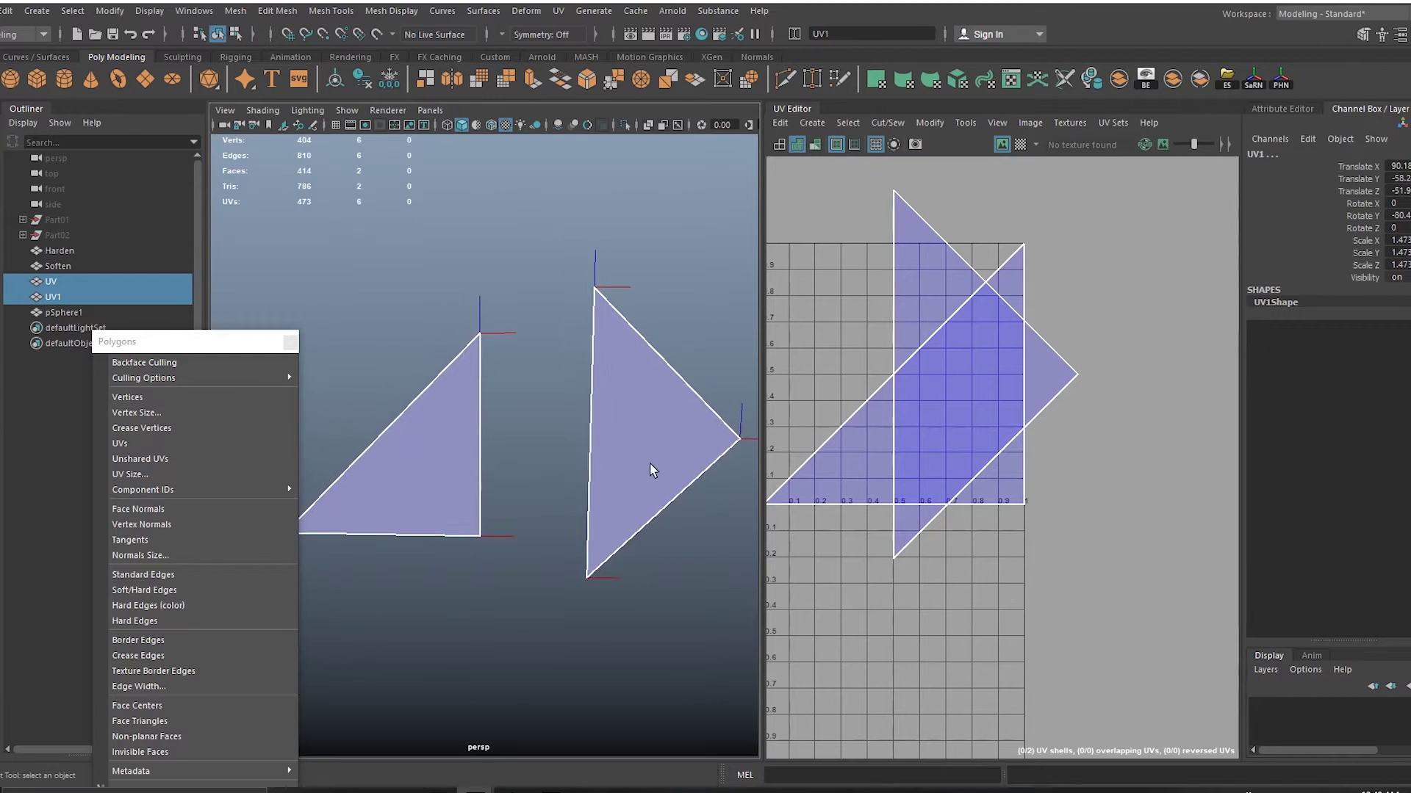
{"action": "scroll", "coordinate": [650, 464], "scroll_direction": "up", "scroll_amount": 3}
{"action": "middle_click_drag", "start_coordinate": [631, 437], "coordinate": [554, 453], "text": "alt"}
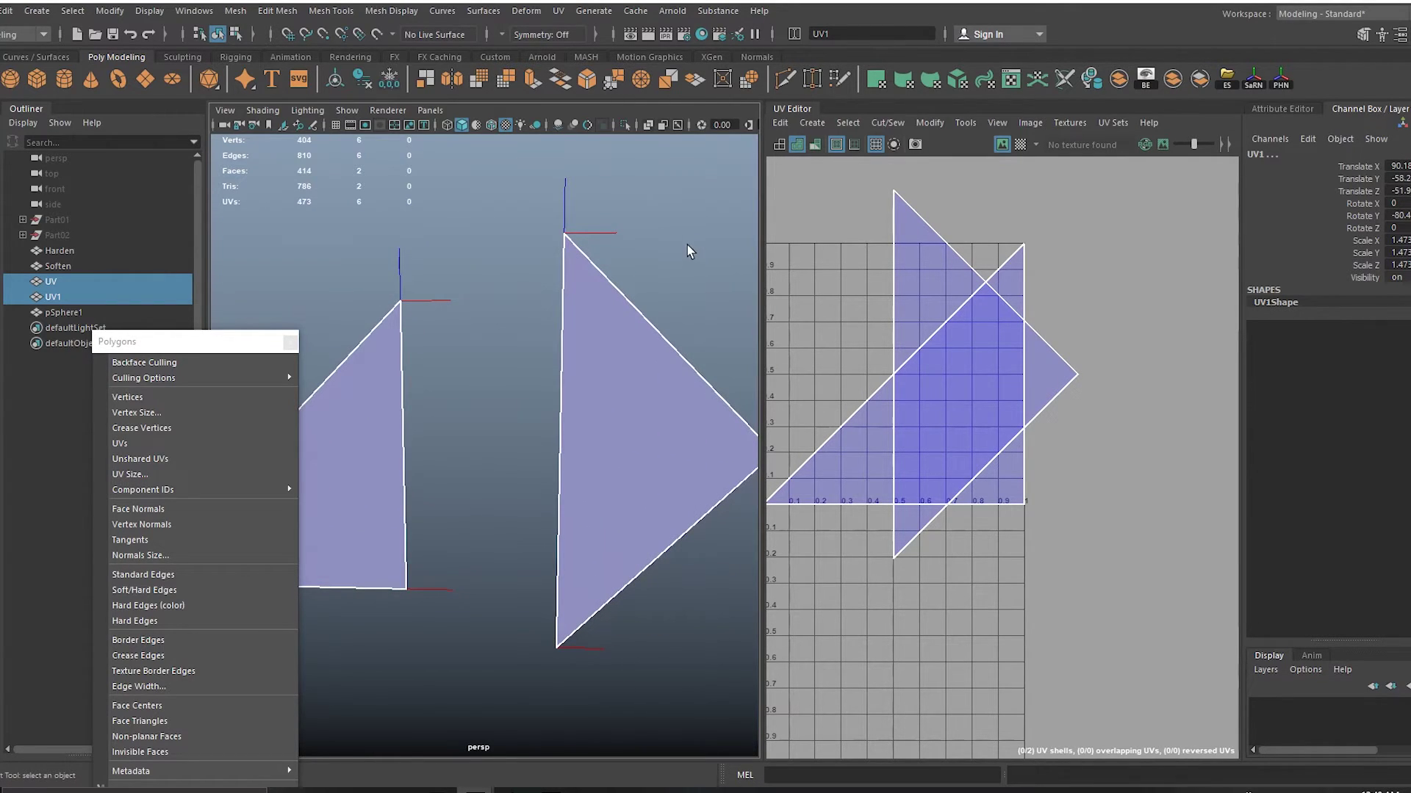
{"action": "middle_click_drag", "start_coordinate": [589, 336], "coordinate": [489, 364], "text": "alt"}
Select the UV1 triangle's face, shift its UV shell about 0.2 units left and down, and rotate it slightly.
{"action": "left_click", "coordinate": [514, 383]}
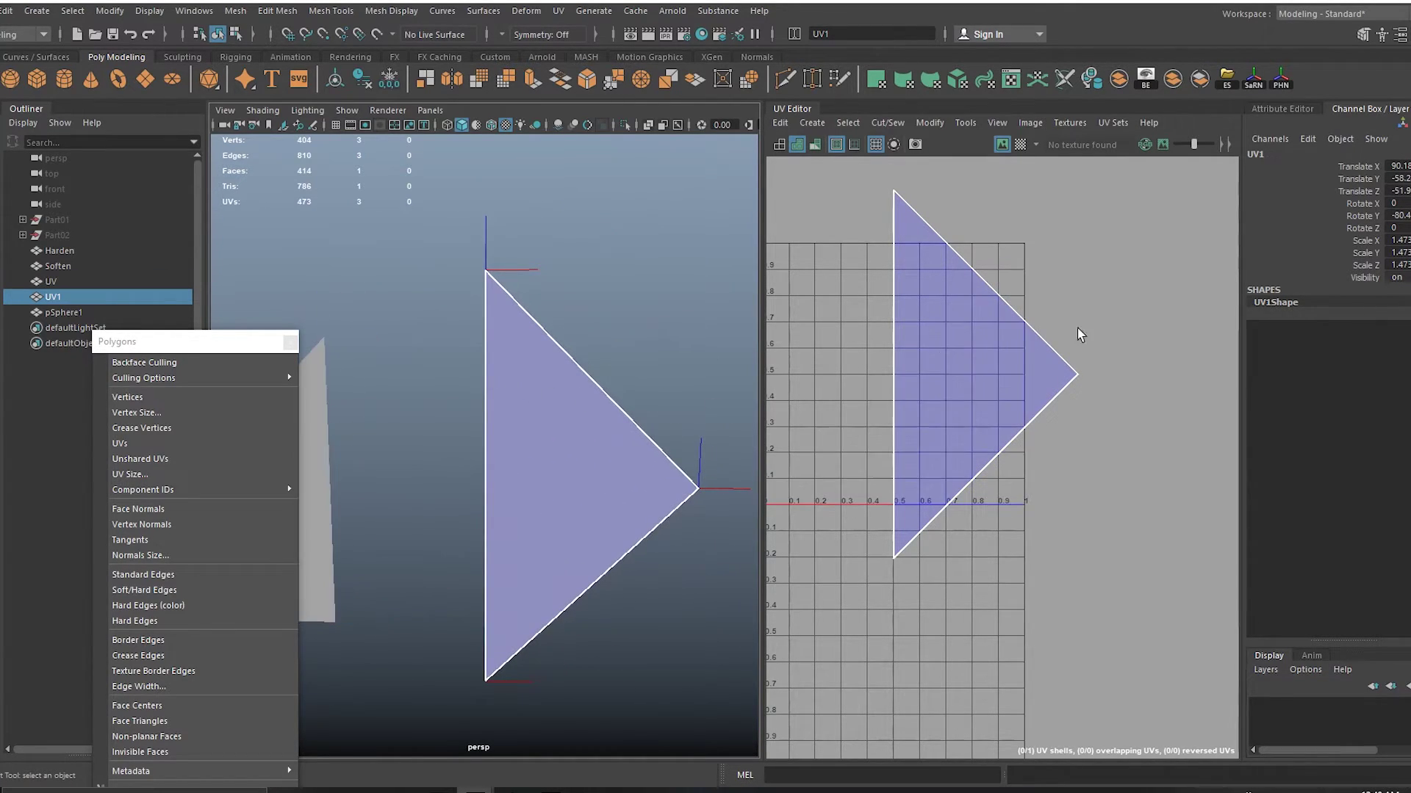
{"action": "key", "text": "F11"}
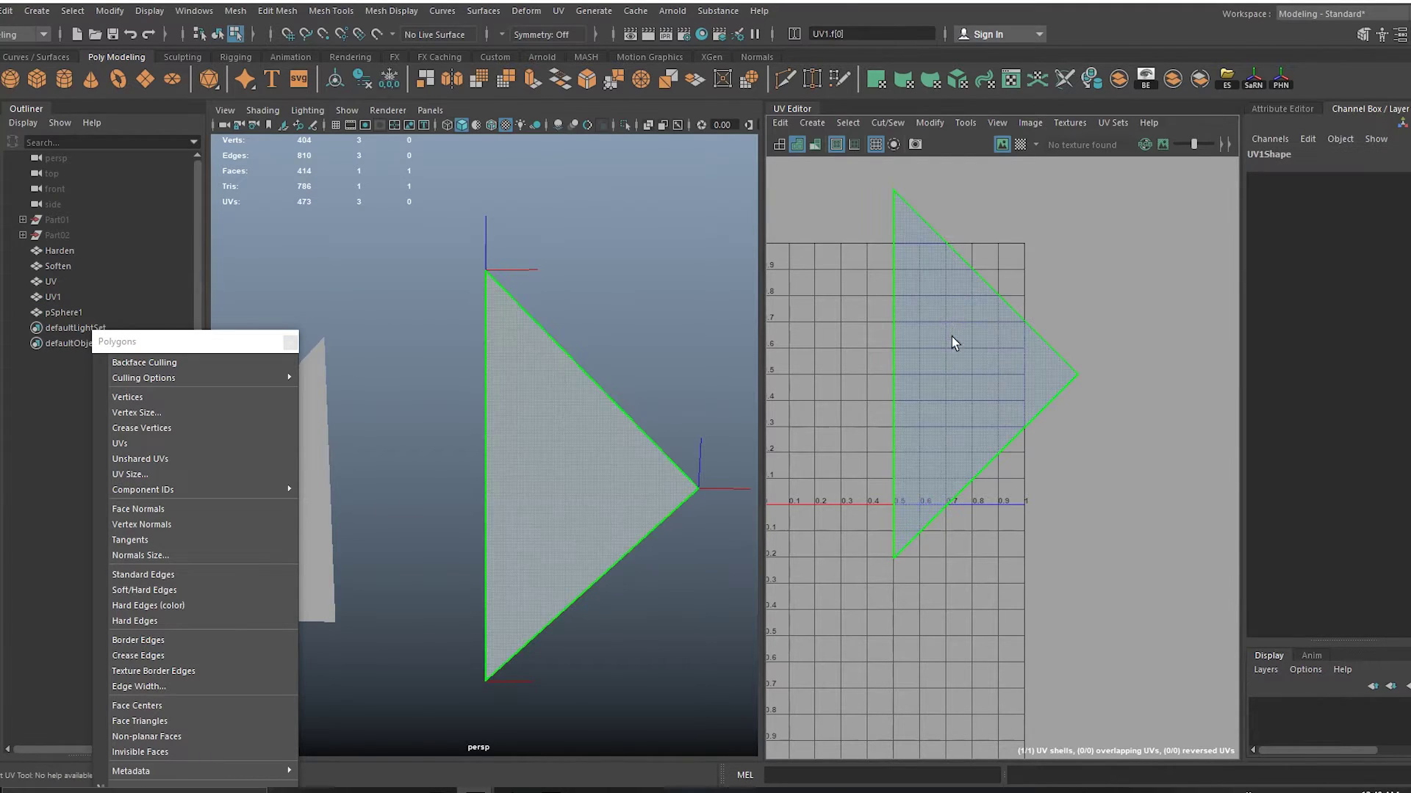
{"action": "left_click", "coordinate": [566, 400]}
{"action": "middle_click_drag", "start_coordinate": [1025, 355], "coordinate": [1028, 399], "text": "alt"}
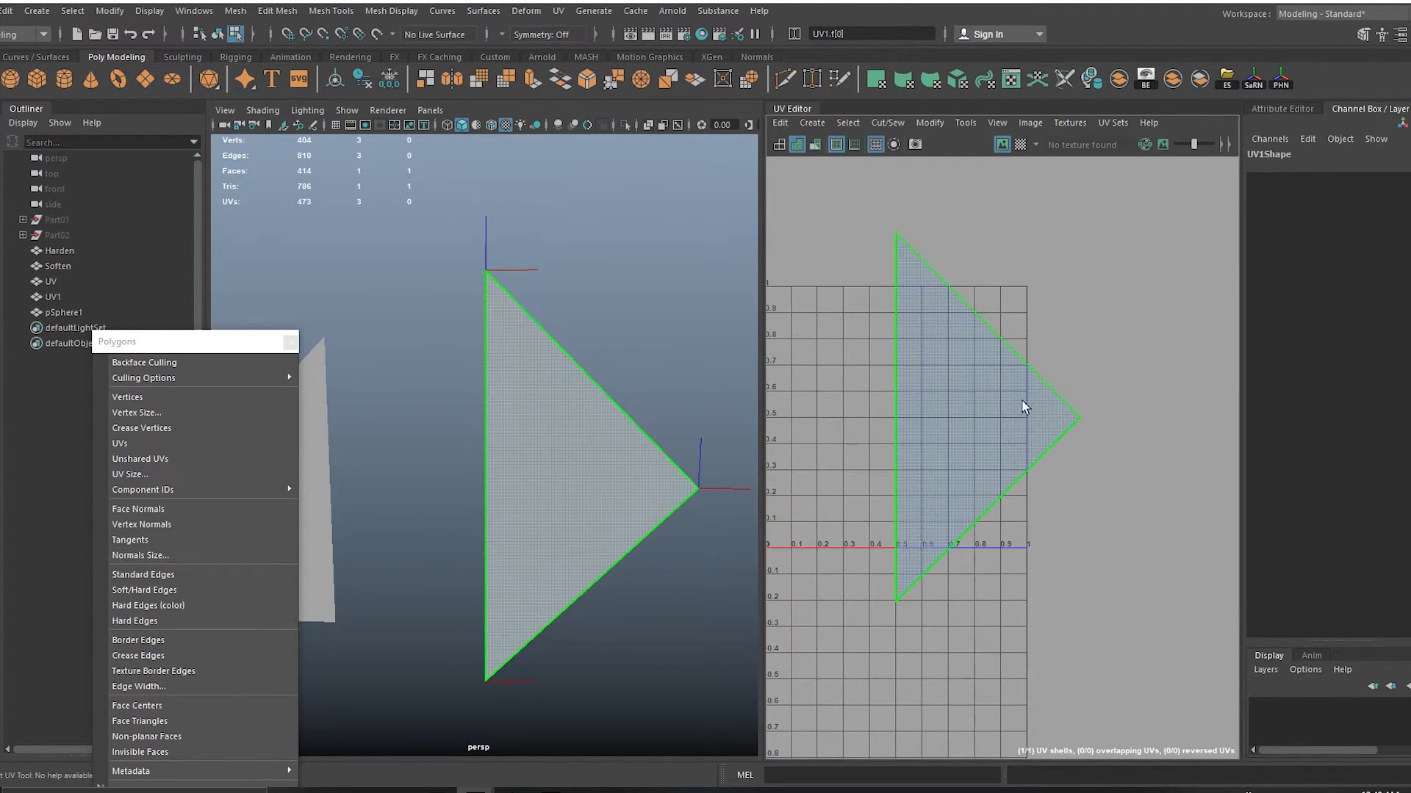
{"action": "key", "text": "e"}
{"action": "left_click_drag", "start_coordinate": [1022, 339], "coordinate": [1070, 386]}
{"action": "key", "text": "w"}
{"action": "left_click_drag", "start_coordinate": [987, 418], "coordinate": [939, 461]}
{"action": "key", "text": "e"}
{"action": "left_click_drag", "start_coordinate": [1026, 436], "coordinate": [1046, 335]}
{"action": "key", "text": "q"}
Return the UV1 triangle to object selection and inspect how its tangents follow the adjusted UV shell.
{"action": "right_click_drag", "start_coordinate": [492, 294], "coordinate": [576, 272]}
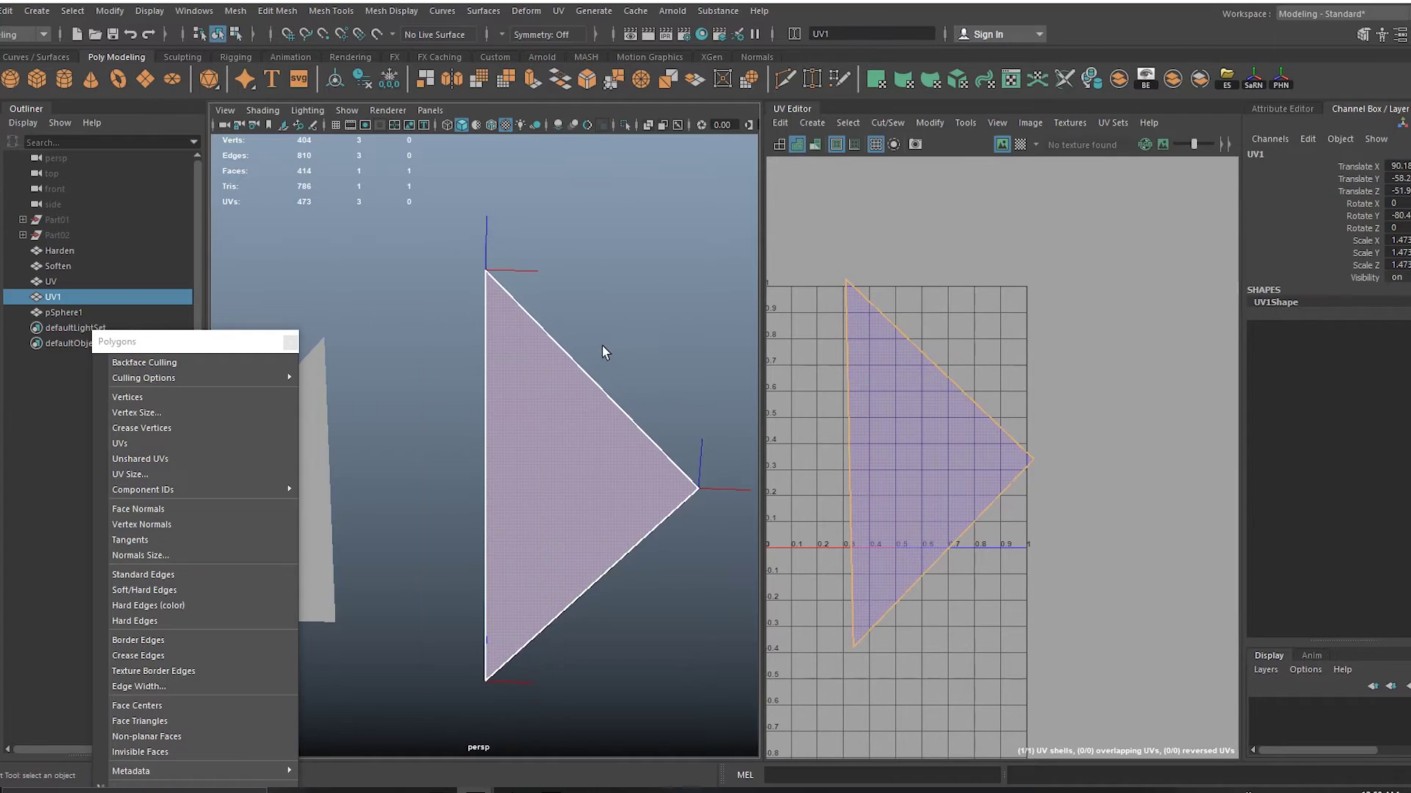
{"action": "middle_click_drag", "start_coordinate": [925, 294], "coordinate": [986, 292], "text": "alt"}
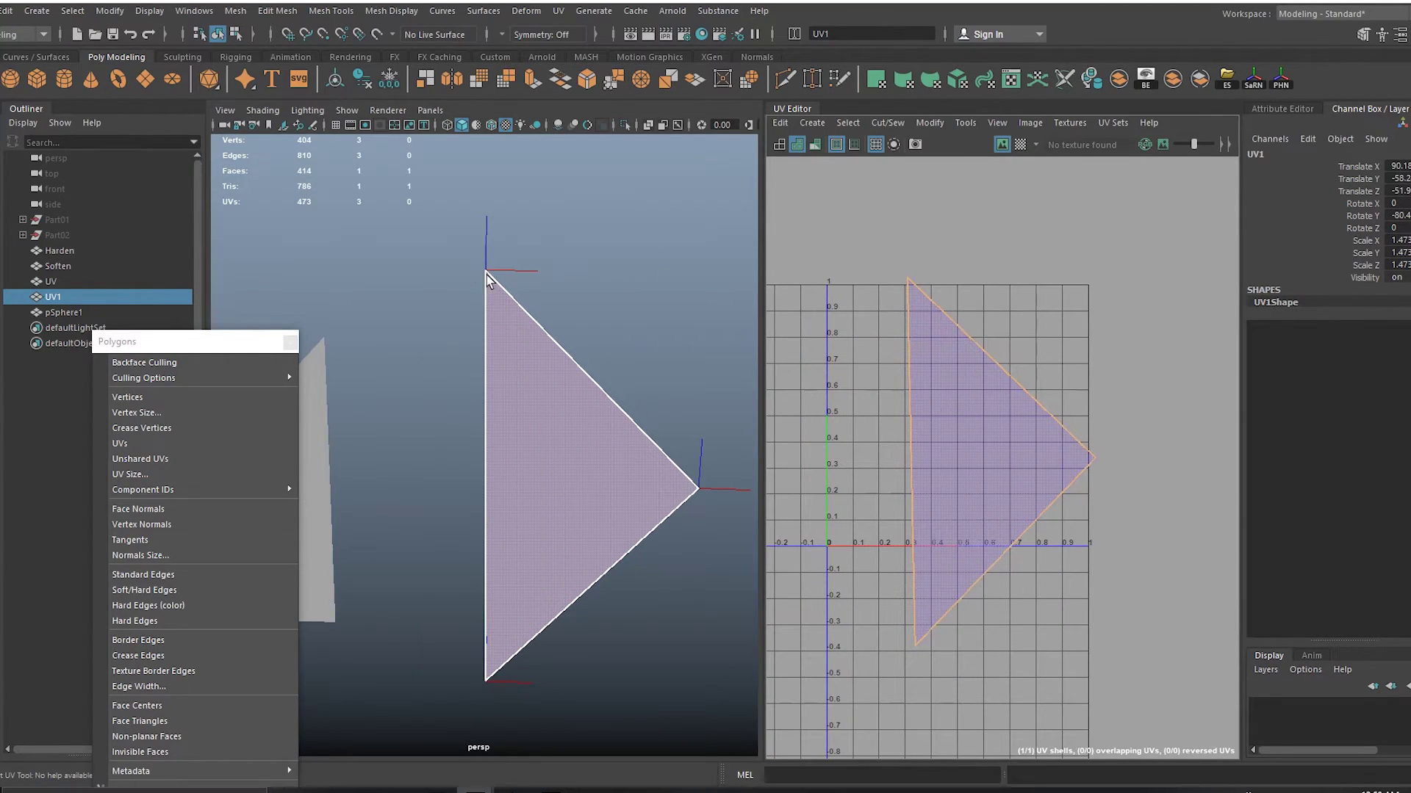
{"action": "left_click_drag", "start_coordinate": [823, 223], "coordinate": [1224, 679]}
{"action": "right_click_drag", "start_coordinate": [581, 376], "coordinate": [645, 366]}
{"action": "left_click", "coordinate": [646, 365]}
{"action": "left_click_drag", "start_coordinate": [707, 272], "coordinate": [485, 445]}
{"action": "middle_click_drag", "start_coordinate": [638, 476], "coordinate": [683, 421], "text": "alt"}
Switch to the browser and read the Tangent Space section of the shaders article.
{"action": "scroll", "coordinate": [617, 412], "scroll_direction": "down", "scroll_amount": 2}
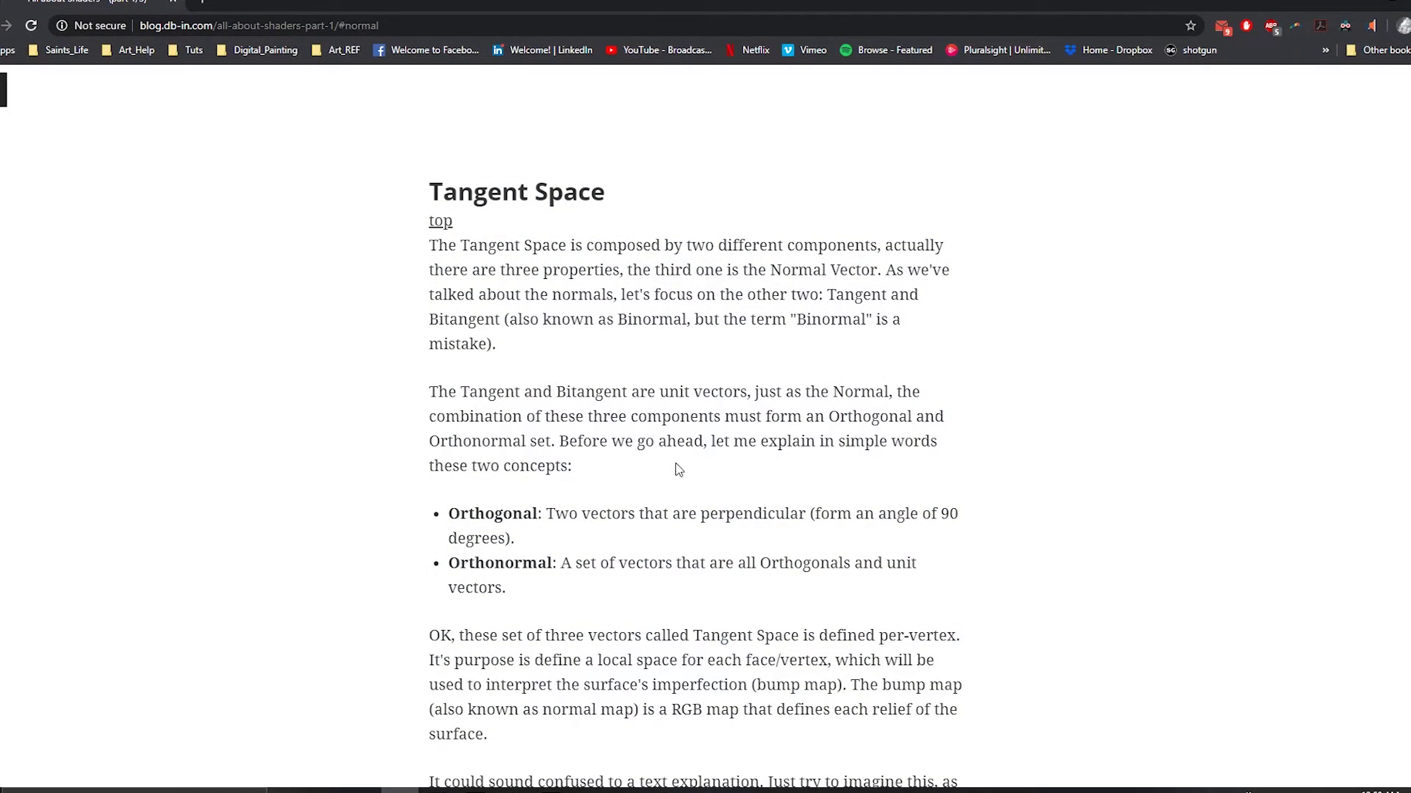
{"action": "scroll", "coordinate": [564, 492], "scroll_direction": "down", "scroll_amount": 2}
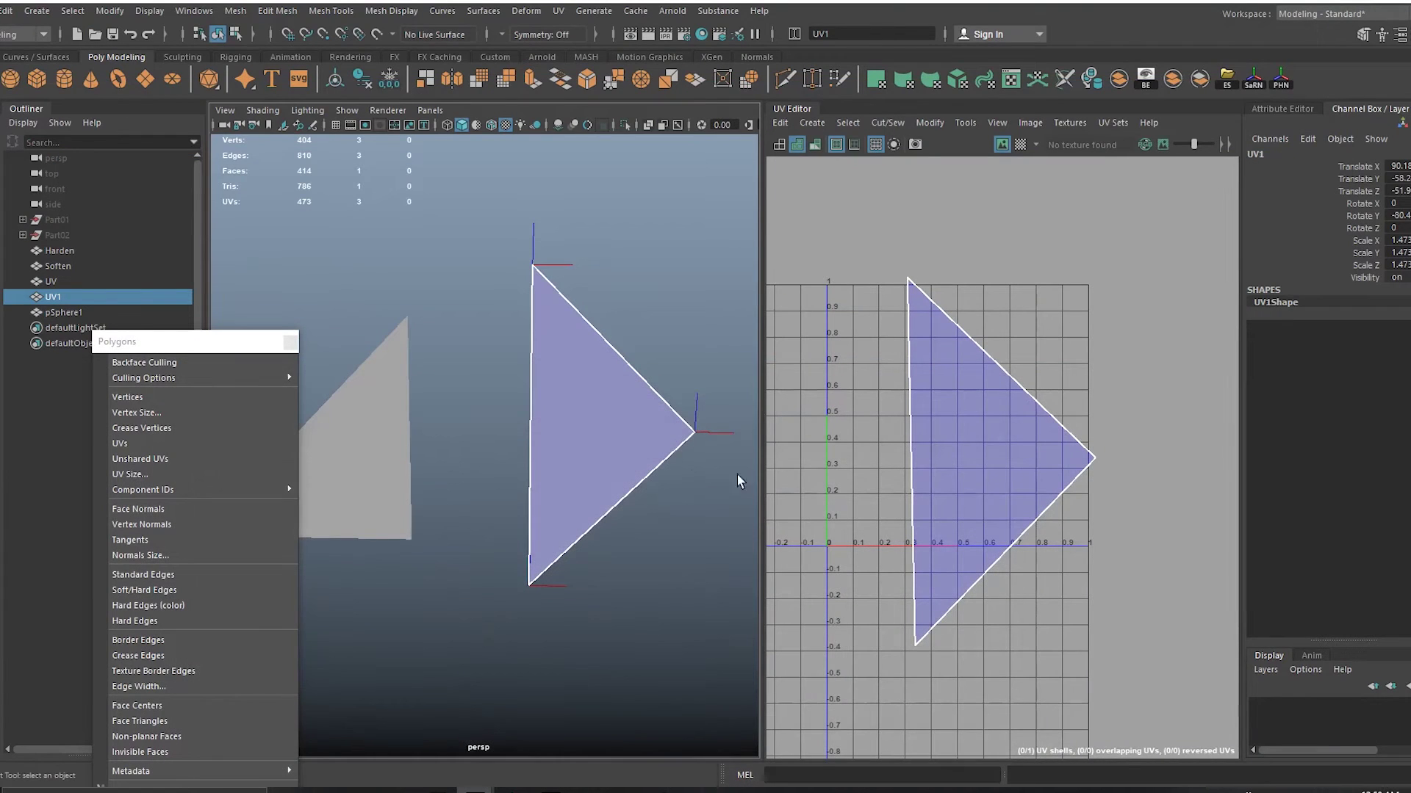
Switch back to Maya and delete the small pSphere1 sphere beside the soft-shaded cube.
{"action": "left_click", "coordinate": [636, 304]}
{"action": "left_click_drag", "start_coordinate": [390, 403], "coordinate": [529, 451], "text": "alt"}
{"action": "left_click", "coordinate": [532, 430]}
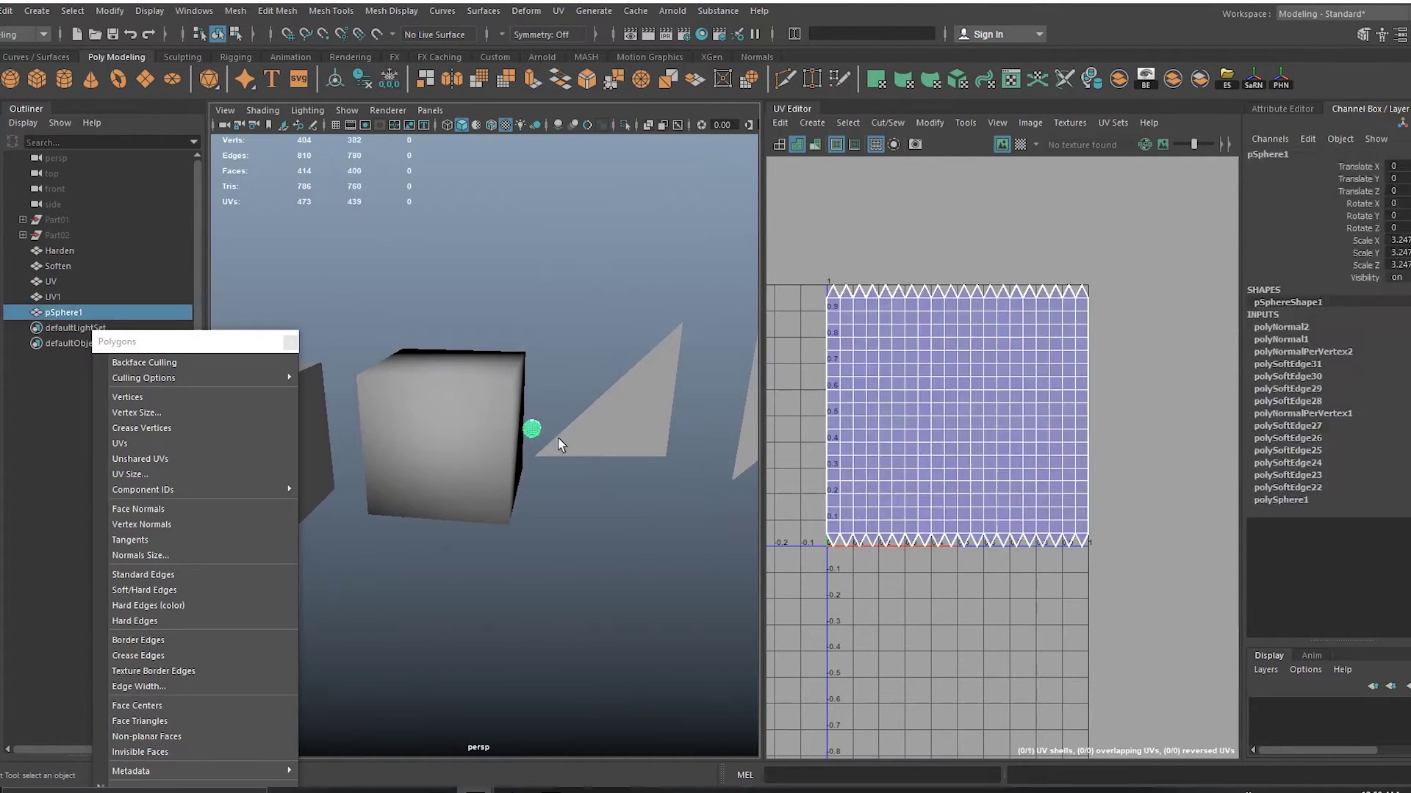
{"action": "key", "text": "Delete"}
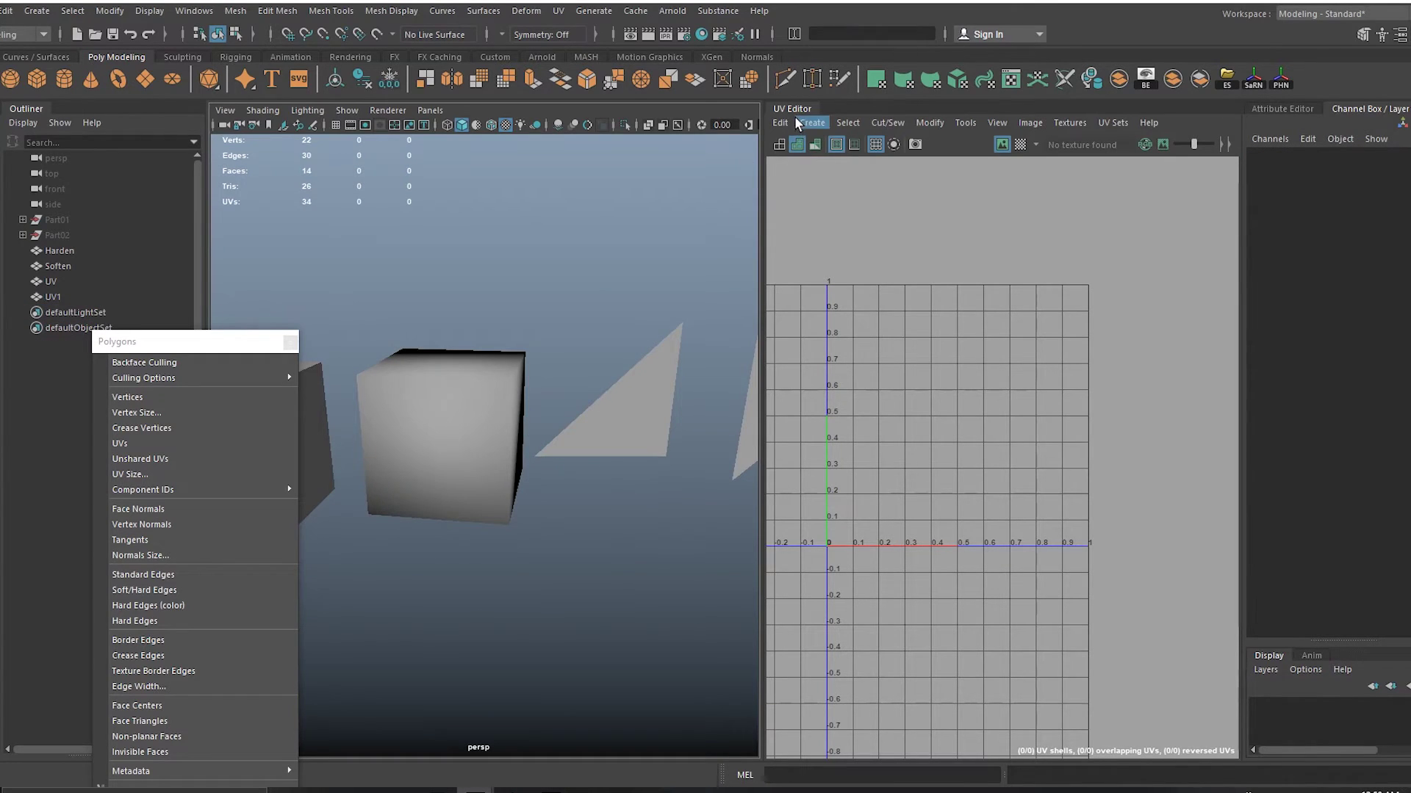
Collapse the UV Editor and bring both cubes and both triangles into view in the enlarged viewport.
{"action": "left_click", "coordinate": [793, 110]}
{"action": "right_click_drag", "start_coordinate": [736, 244], "coordinate": [566, 315], "text": "alt"}
{"action": "left_click_drag", "start_coordinate": [566, 315], "coordinate": [995, 515], "text": "alt"}
{"action": "middle_click_drag", "start_coordinate": [980, 556], "coordinate": [1013, 537], "text": "alt"}
{"action": "left_click", "coordinate": [861, 555]}
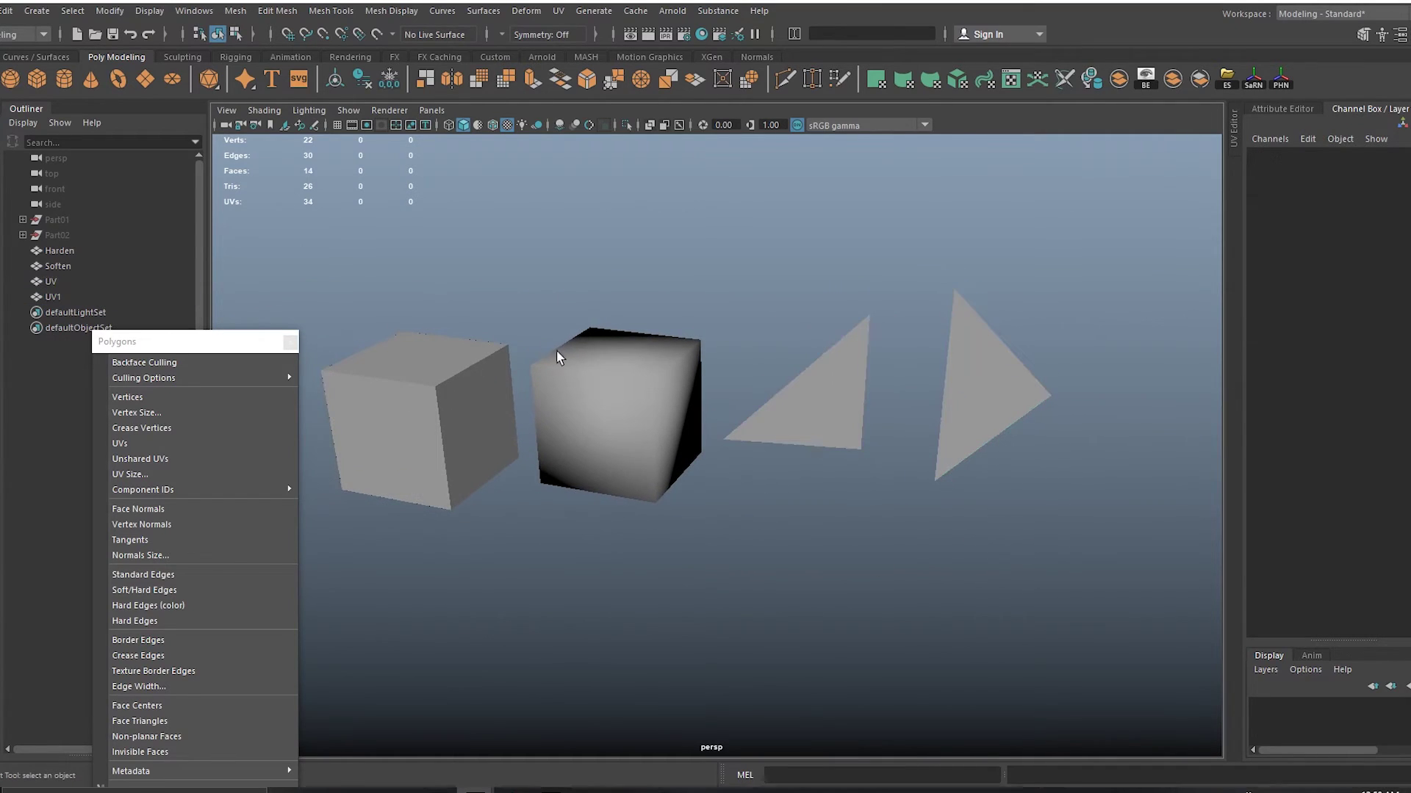
Turn on the tangents display for the Harden cube.
{"action": "left_click_drag", "start_coordinate": [403, 285], "coordinate": [888, 504]}
{"action": "scroll", "coordinate": [881, 510], "scroll_direction": "up", "scroll_amount": 3}
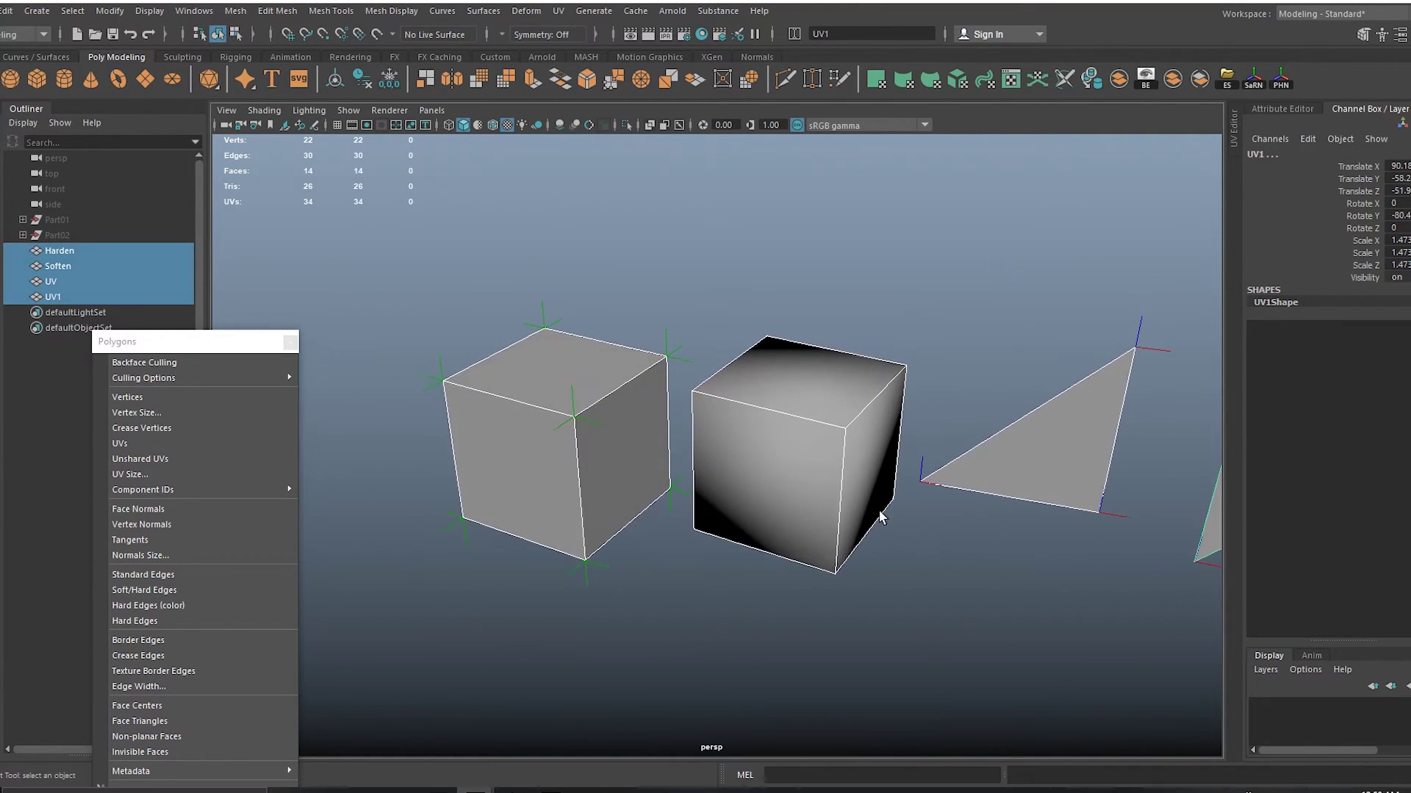
{"action": "left_click", "coordinate": [588, 443]}
{"action": "scroll", "coordinate": [608, 445], "scroll_direction": "up", "scroll_amount": 3}
{"action": "left_click_drag", "start_coordinate": [219, 341], "coordinate": [230, 231]}
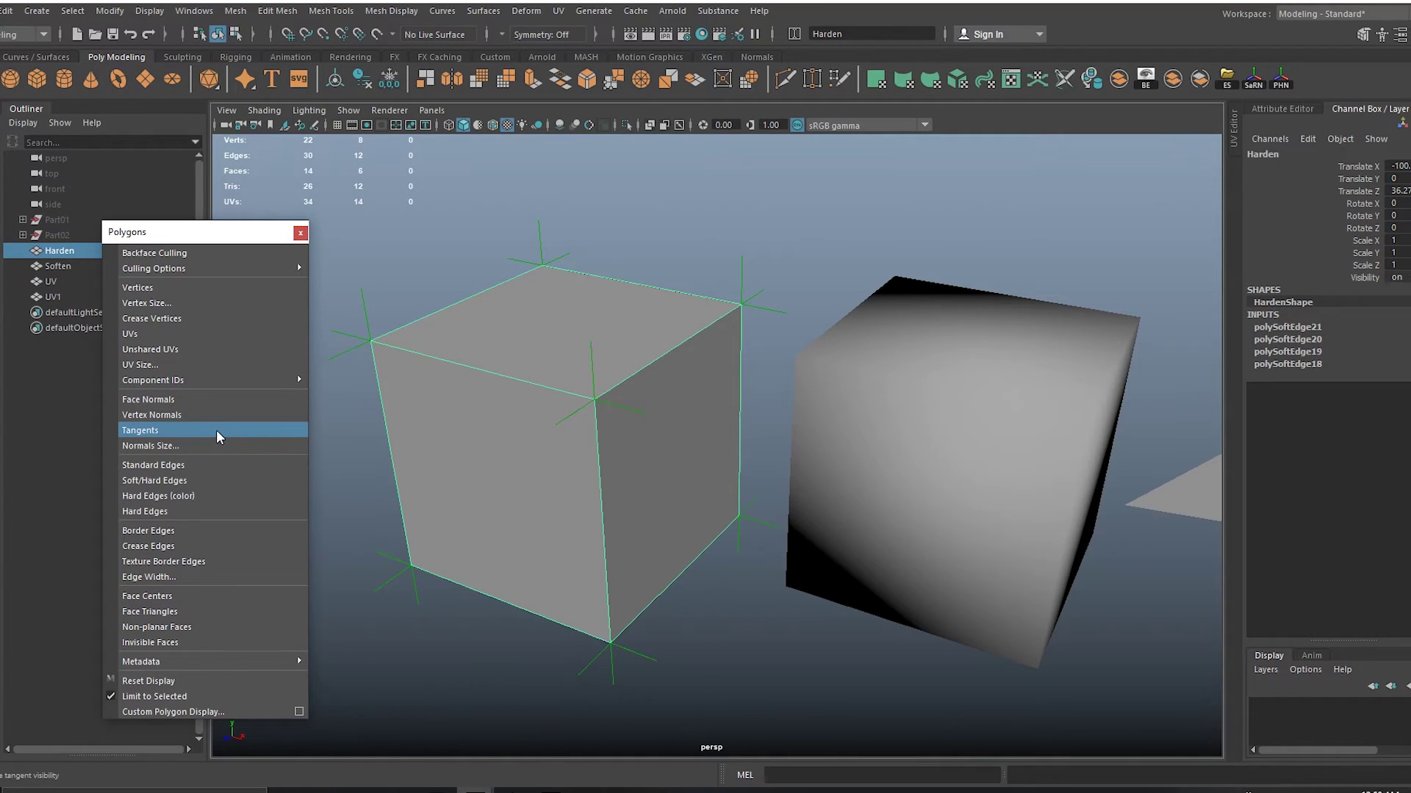
{"action": "left_click", "coordinate": [153, 432]}
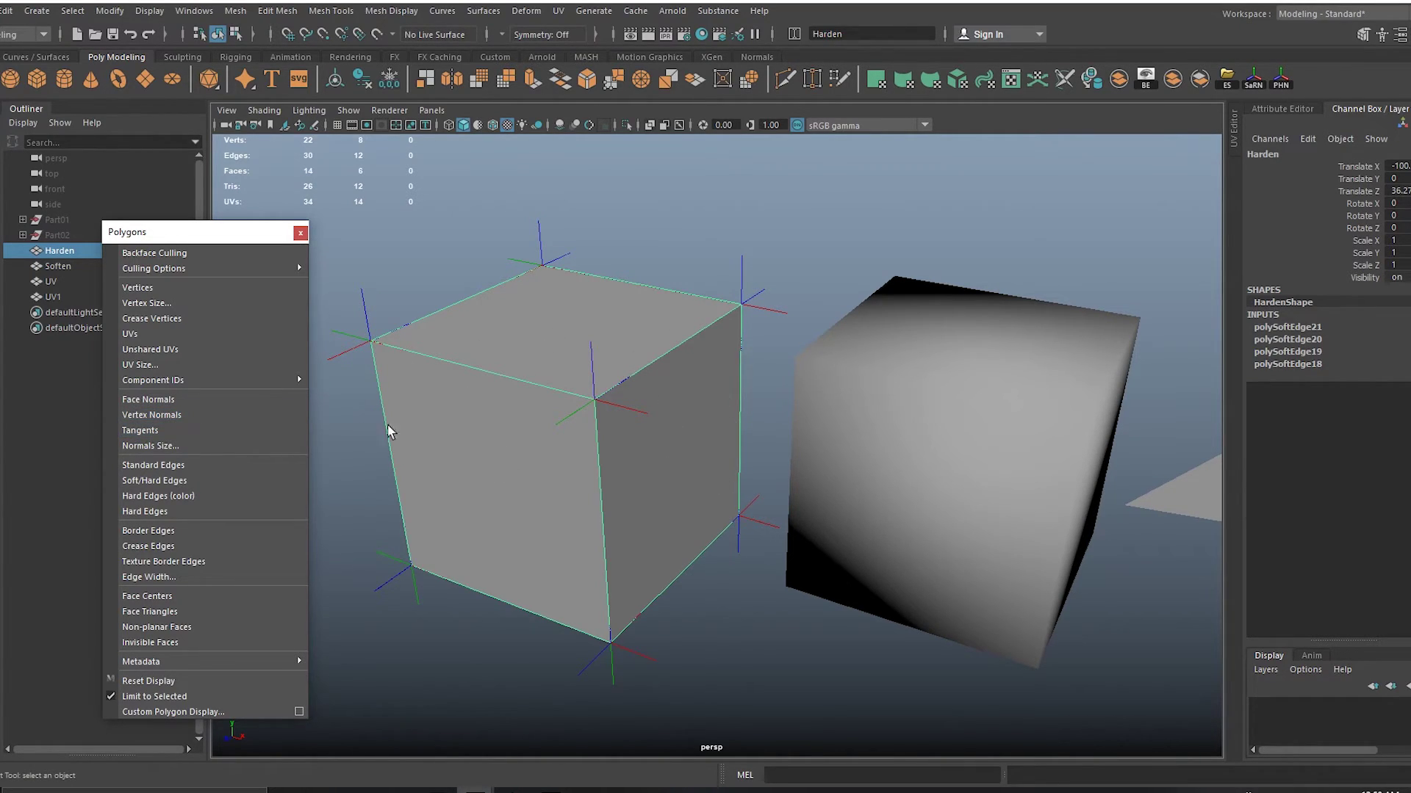
Close the floating Polygons window and detach the Mesh Display commands as a floating window.
{"action": "left_click", "coordinate": [300, 233]}
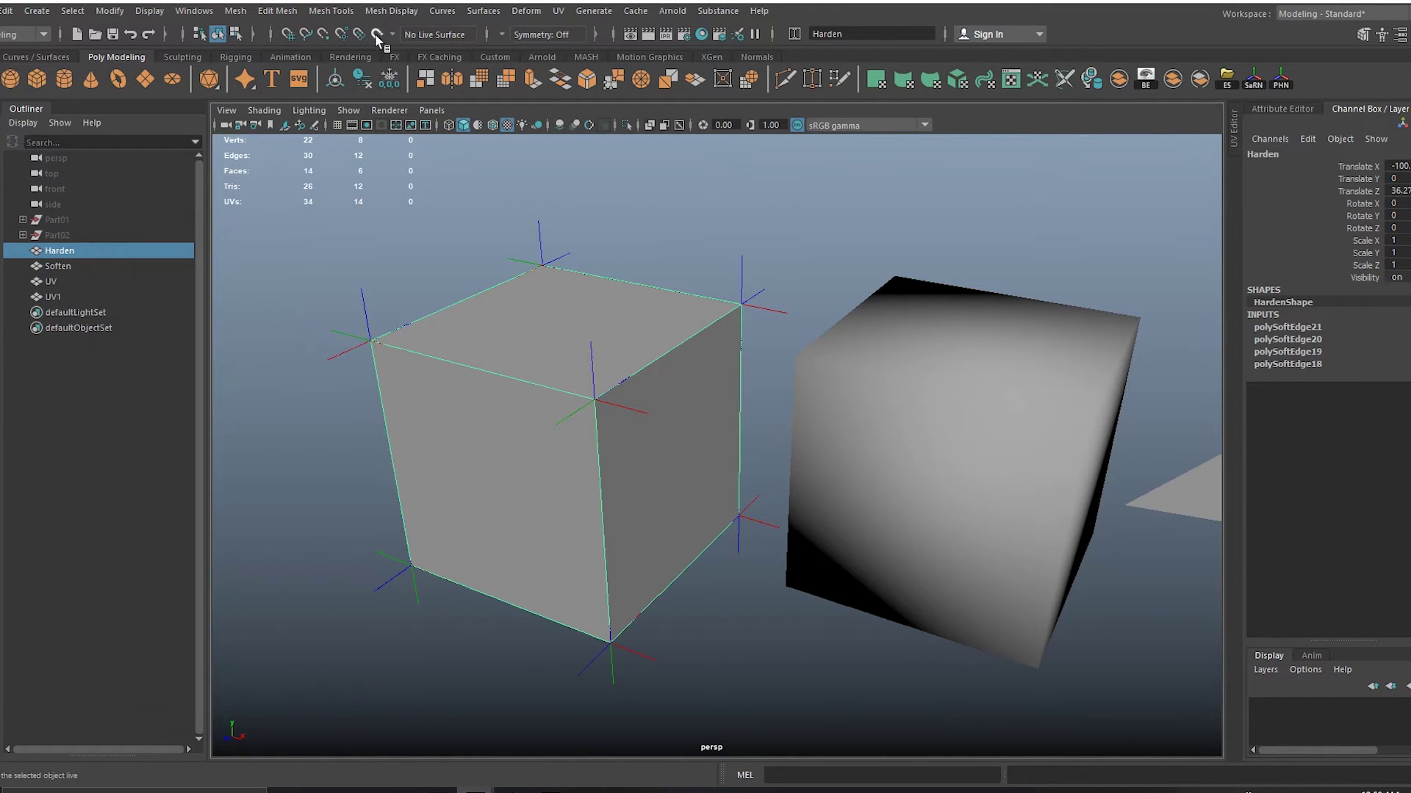
{"action": "left_click", "coordinate": [391, 10]}
{"action": "left_click", "coordinate": [448, 26]}
{"action": "left_click_drag", "start_coordinate": [448, 30], "coordinate": [261, 178]}
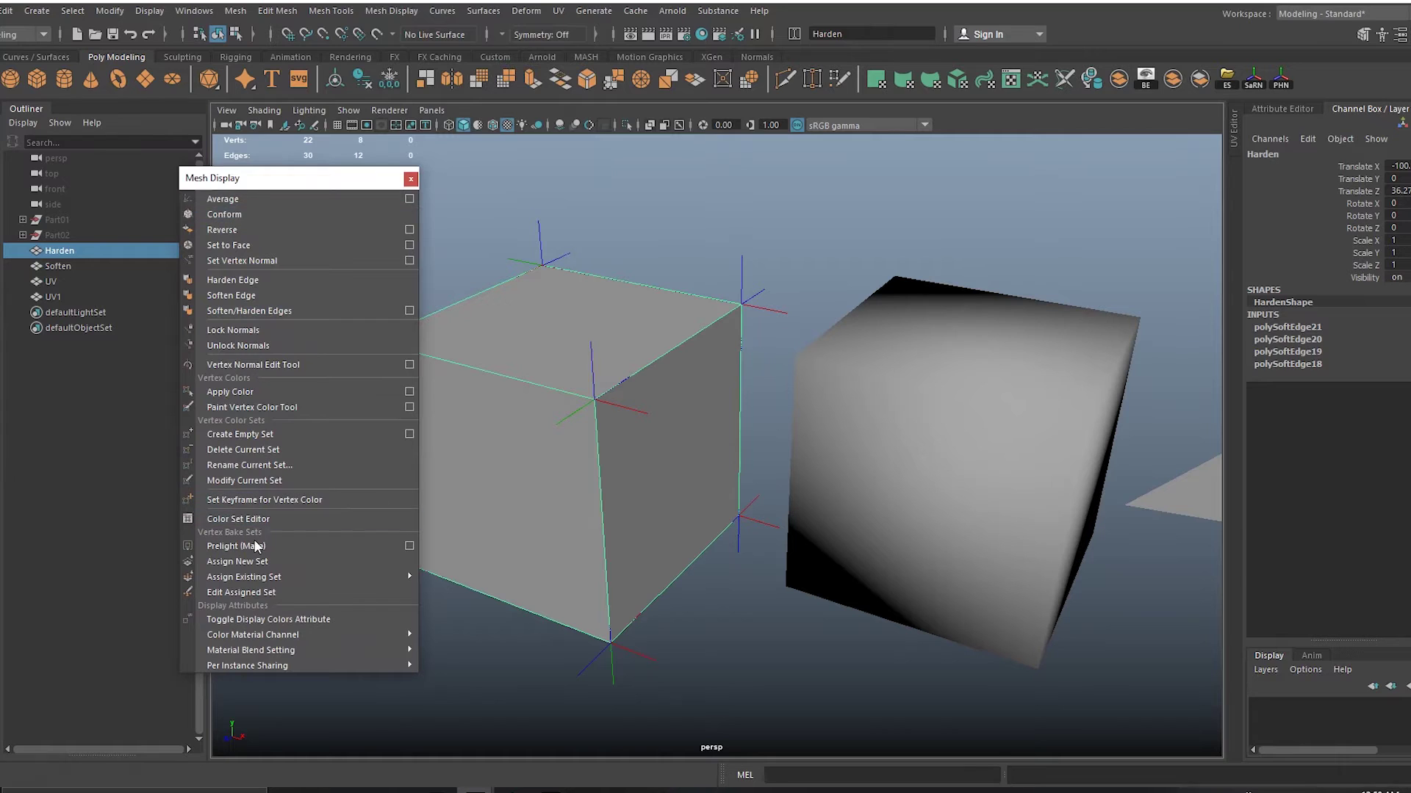
Inspect the cubes from several angles and select the two triangles to view their tangents.
{"action": "left_click_drag", "start_coordinate": [690, 470], "coordinate": [619, 435], "text": "alt"}
{"action": "left_click_drag", "start_coordinate": [780, 470], "coordinate": [724, 435], "text": "alt"}
{"action": "left_click_drag", "start_coordinate": [740, 315], "coordinate": [862, 466]}
{"action": "right_click_drag", "start_coordinate": [1008, 512], "coordinate": [954, 471], "text": "alt"}
{"action": "middle_click_drag", "start_coordinate": [954, 471], "coordinate": [651, 470], "text": "alt"}
{"action": "left_click_drag", "start_coordinate": [776, 323], "coordinate": [1108, 579]}
{"action": "middle_click_drag", "start_coordinate": [789, 544], "coordinate": [892, 531], "text": "alt"}
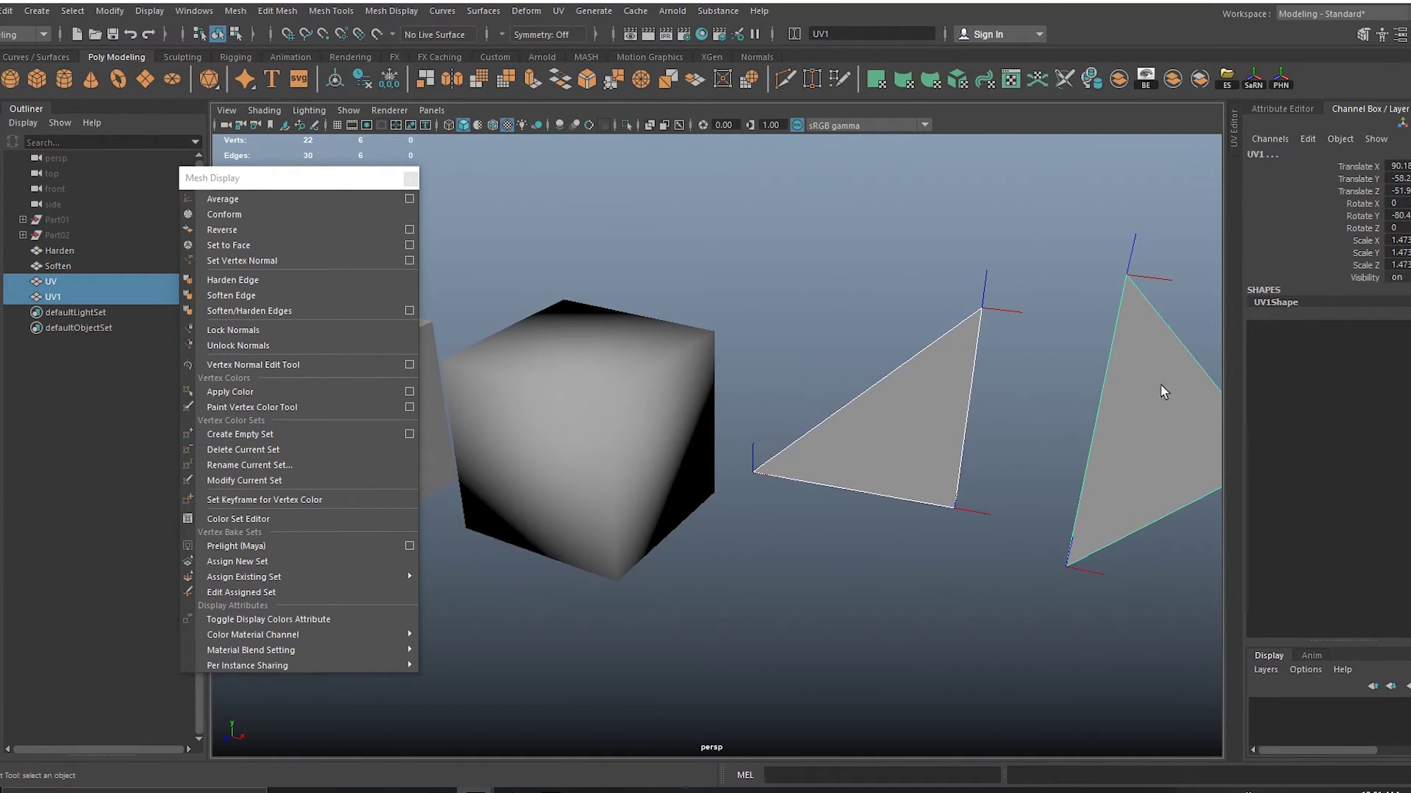
Move the UV1 triangle horizontally closer to the UV triangle and deselect it.
{"action": "left_click", "coordinate": [1153, 446]}
{"action": "middle_click_drag", "start_coordinate": [1152, 446], "coordinate": [1105, 465], "text": "alt"}
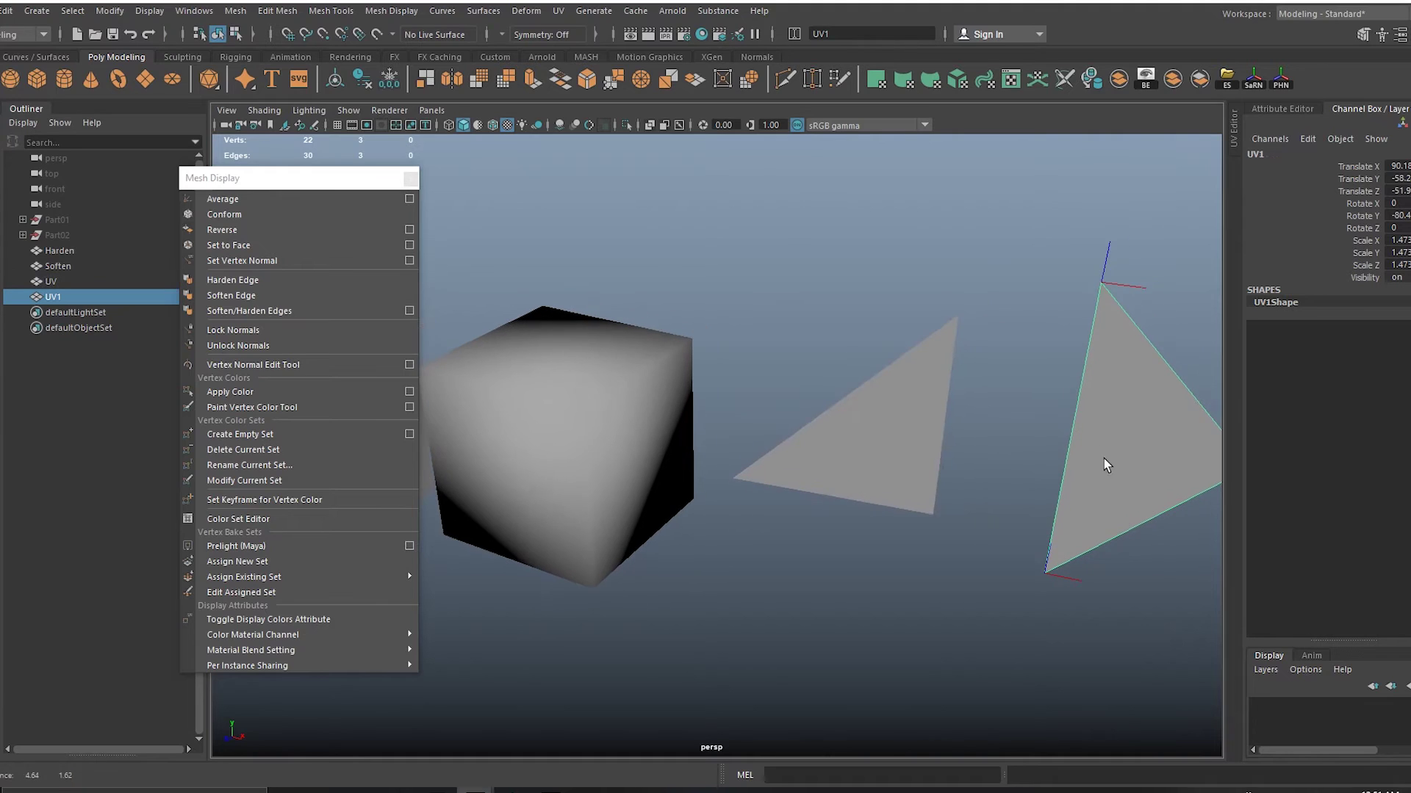
{"action": "key", "text": "w"}
{"action": "left_click_drag", "start_coordinate": [1003, 427], "coordinate": [888, 416]}
{"action": "left_click", "coordinate": [861, 535]}
Soften all edges of the Harden cube, harden them again, and return to object selection.
{"action": "middle_click_drag", "start_coordinate": [746, 498], "coordinate": [980, 518], "text": "alt"}
{"action": "left_click_drag", "start_coordinate": [616, 298], "coordinate": [864, 471]}
{"action": "right_click_drag", "start_coordinate": [667, 454], "coordinate": [677, 483], "text": "alt"}
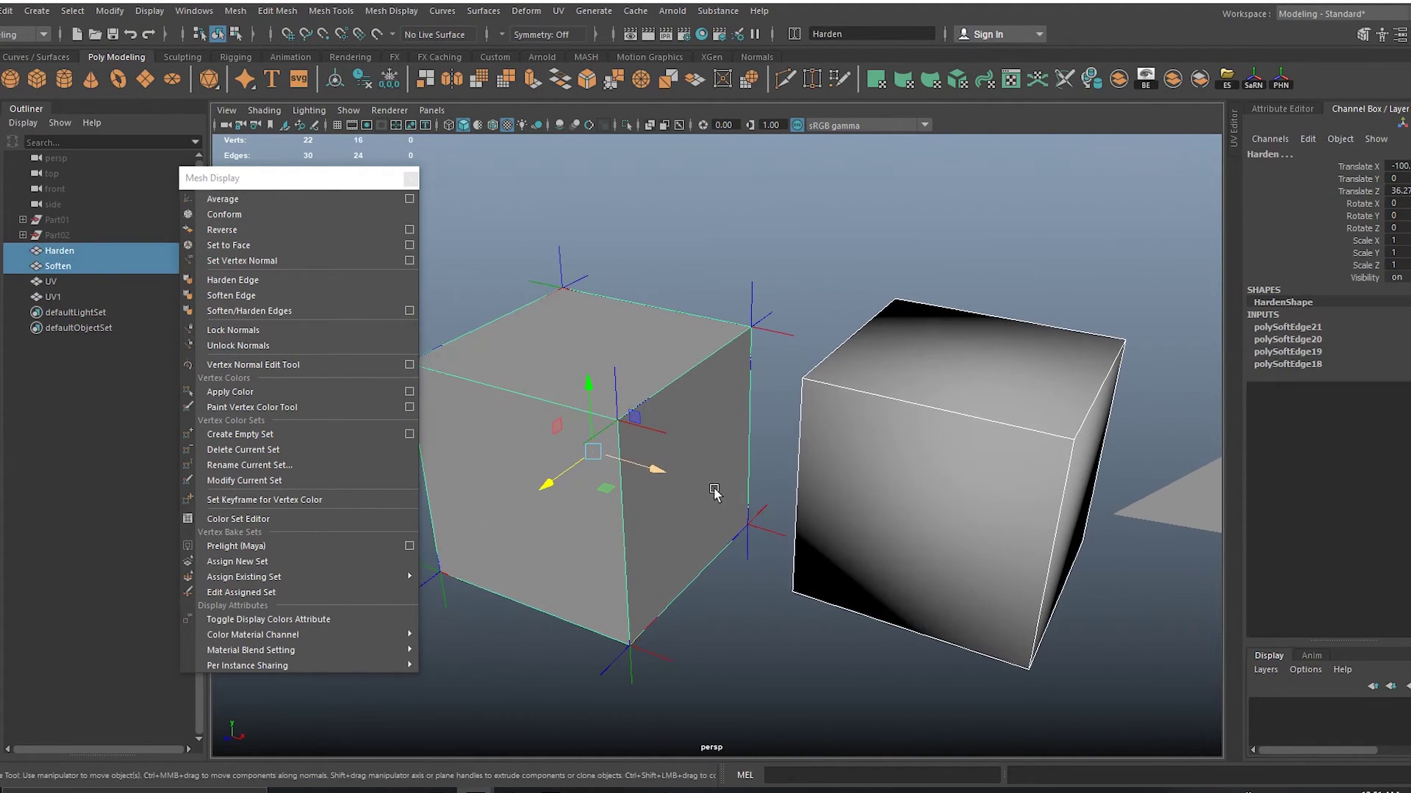
{"action": "middle_click_drag", "start_coordinate": [558, 374], "coordinate": [629, 356], "text": "alt"}
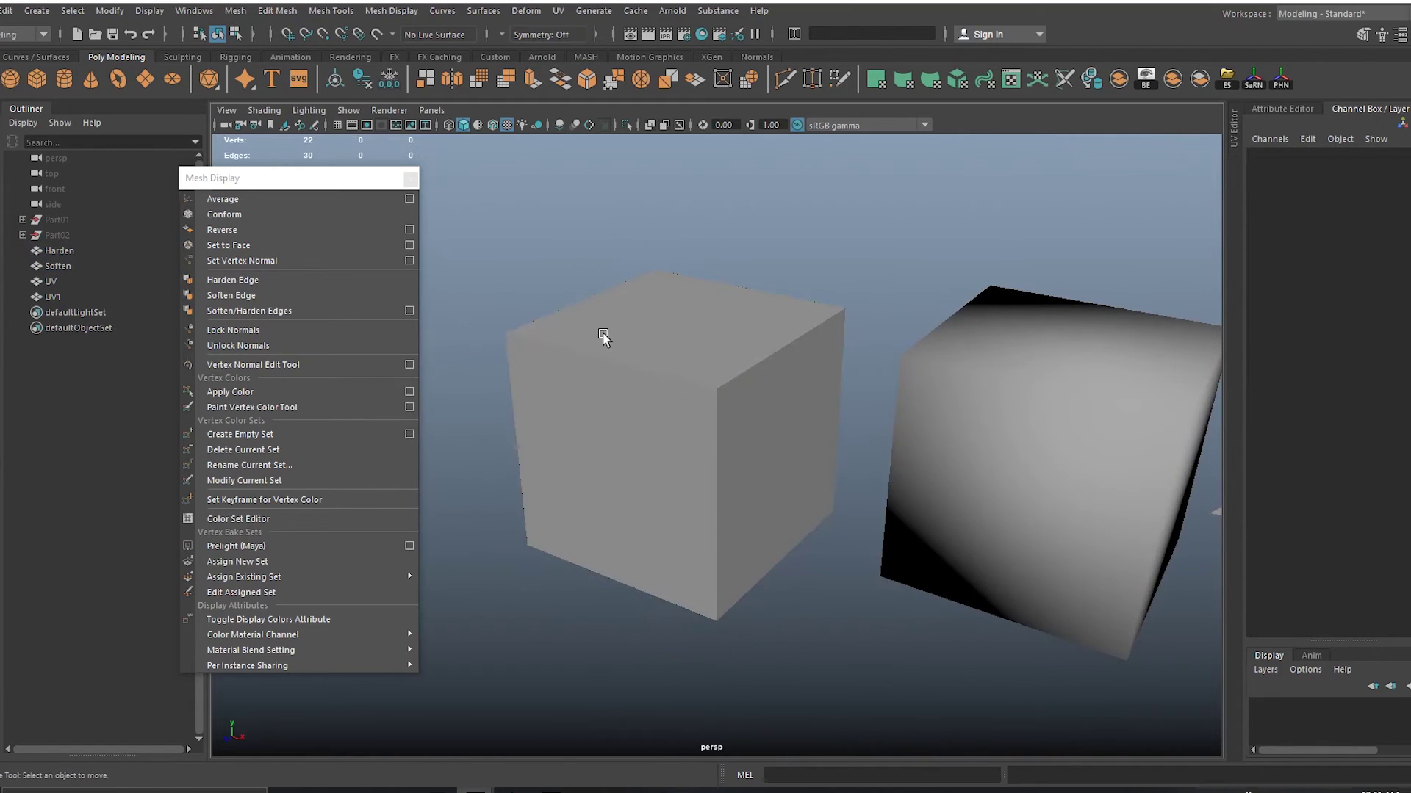
{"action": "left_click", "coordinate": [602, 340]}
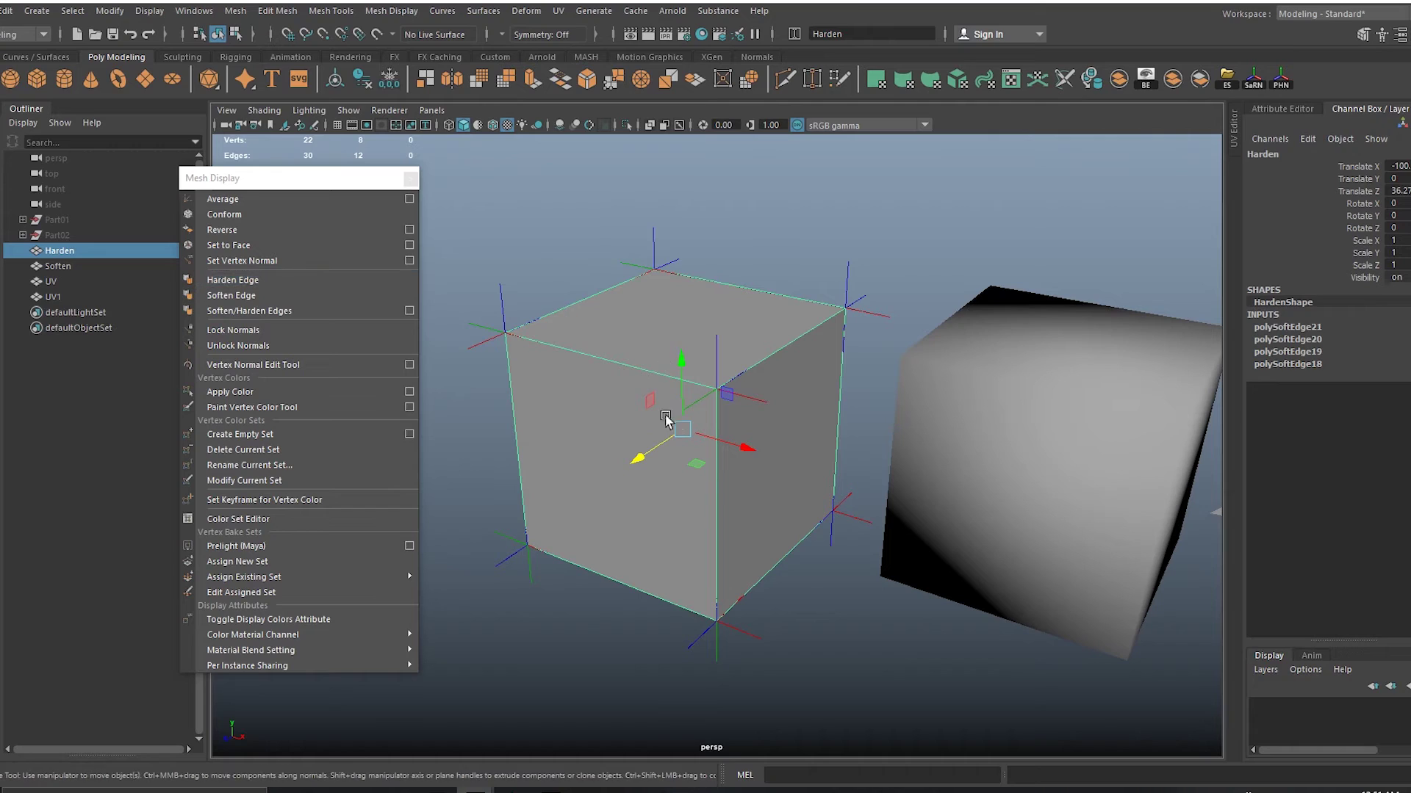
{"action": "left_click", "coordinate": [231, 294]}
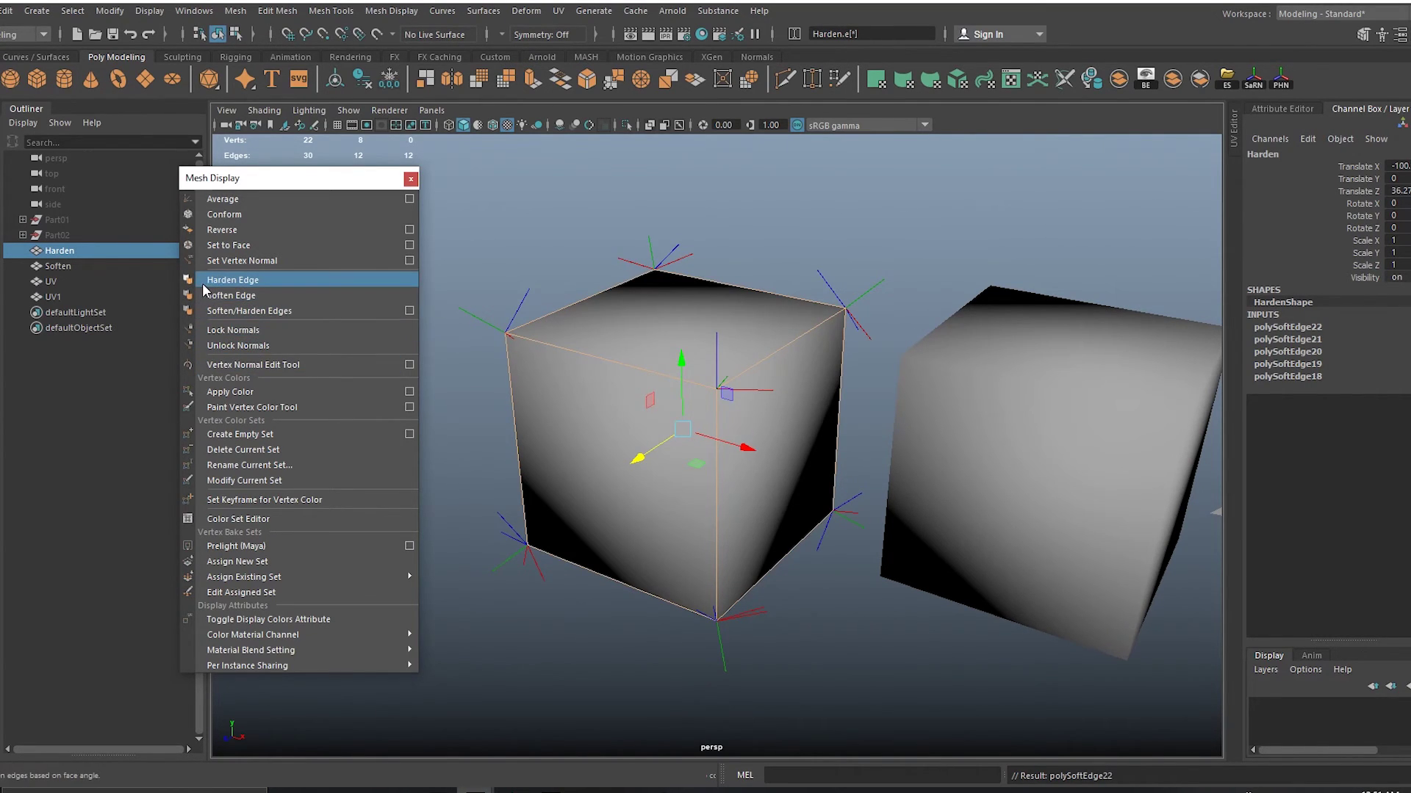
{"action": "left_click", "coordinate": [208, 282]}
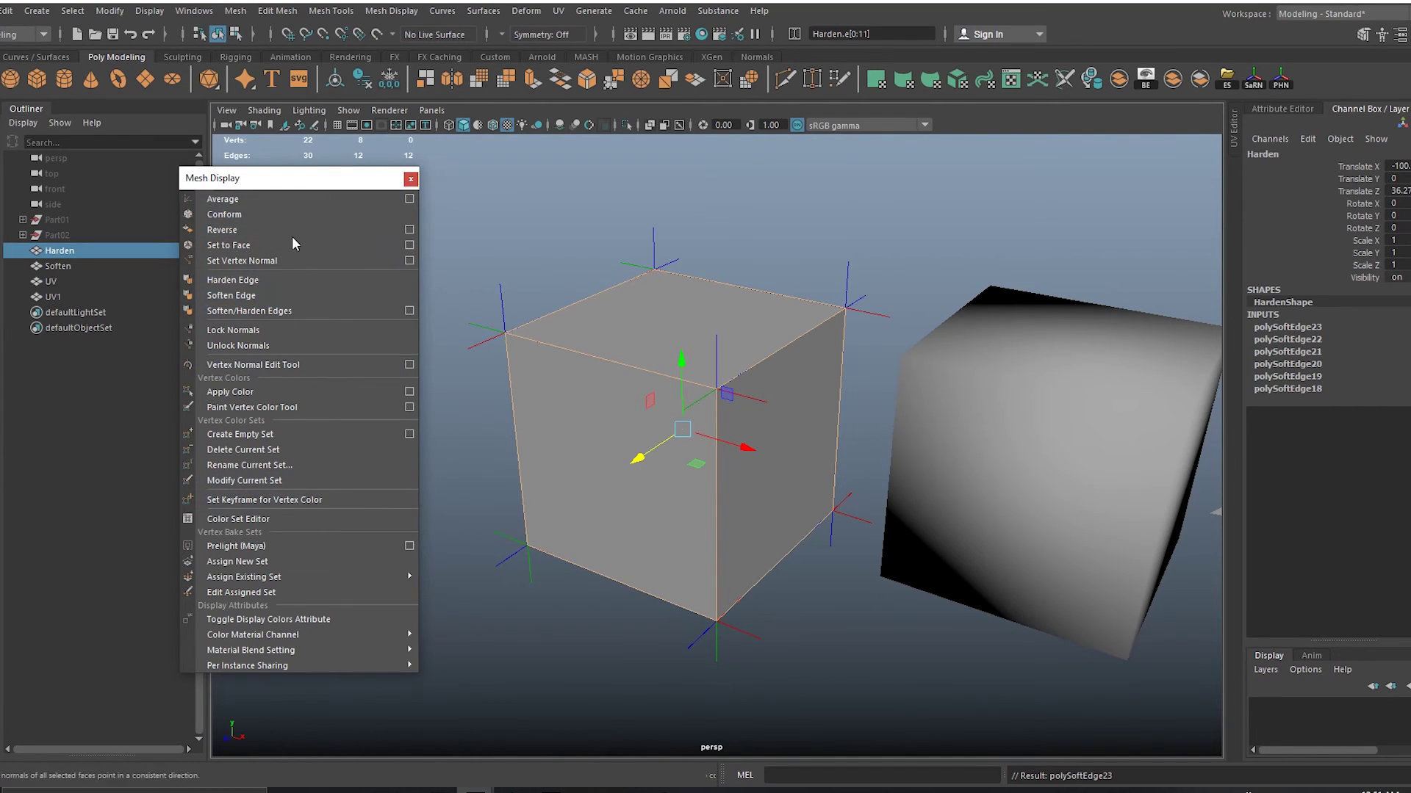
{"action": "right_click_drag", "start_coordinate": [599, 333], "coordinate": [676, 297]}
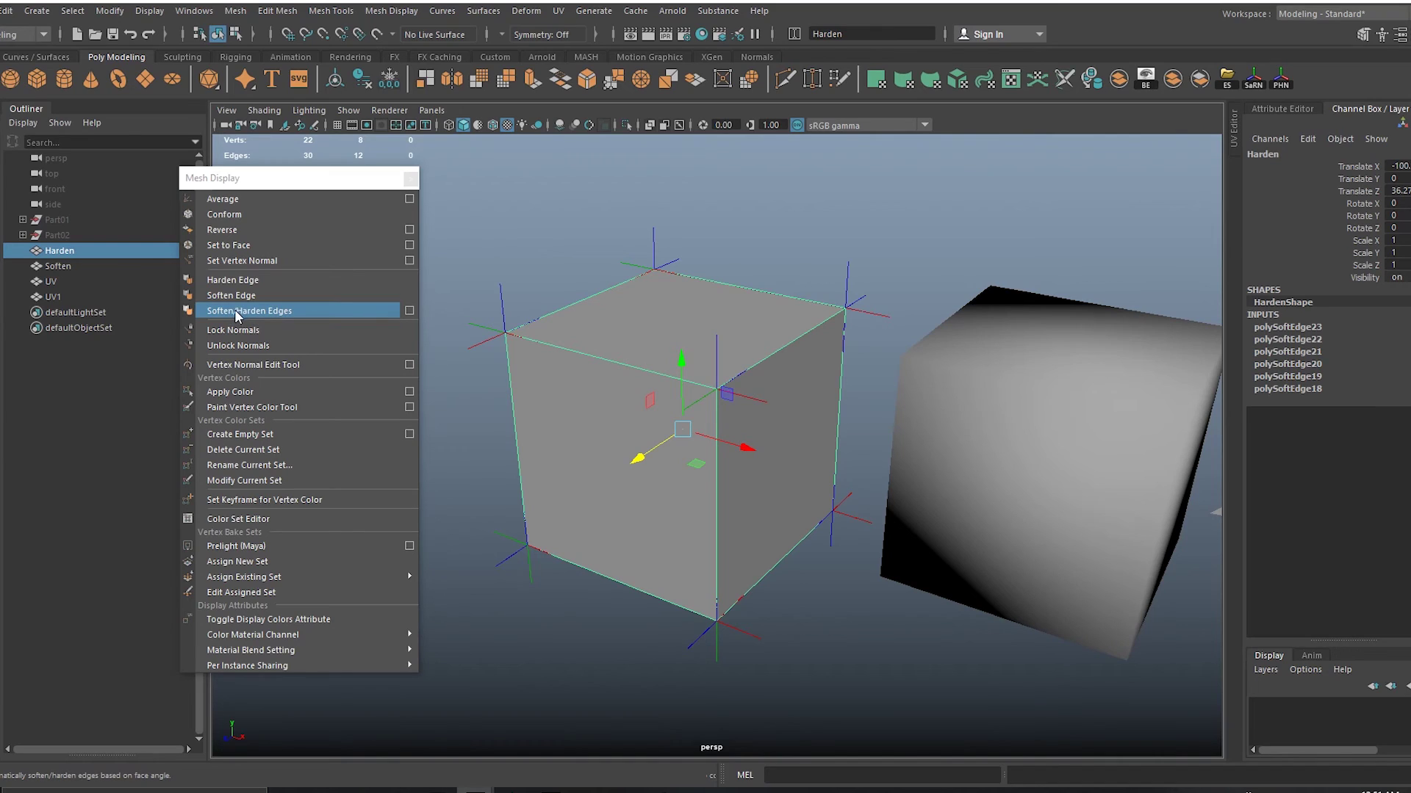
Open the Soften/Harden Edges options for the Harden cube, review the Angle and Texture Borders methods, and close them.
{"action": "left_click", "coordinate": [408, 310]}
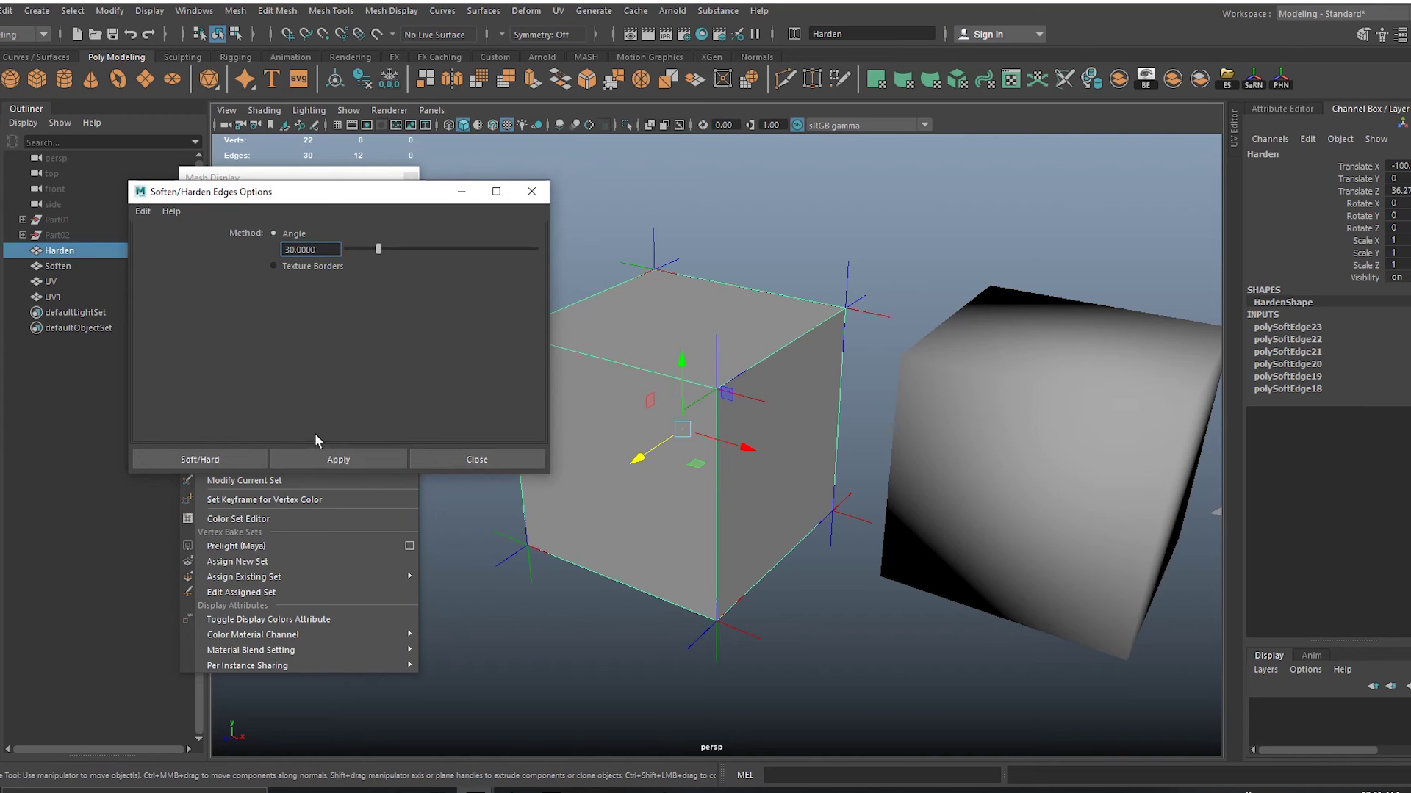
{"action": "left_click_drag", "start_coordinate": [360, 204], "coordinate": [437, 265]}
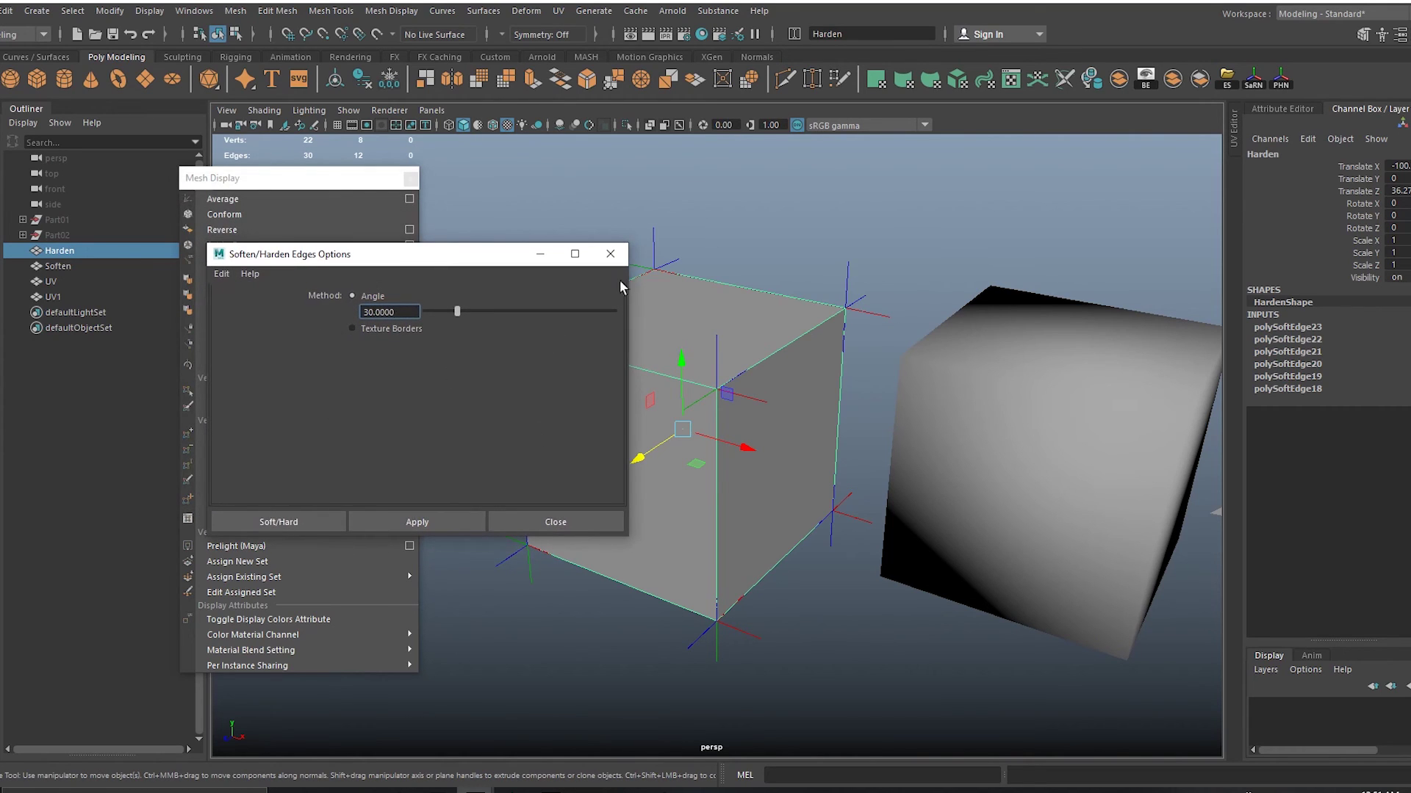
{"action": "left_click", "coordinate": [609, 254]}
{"action": "left_click", "coordinate": [535, 198]}
Close the floating Mesh Display window and clear the selection with both cubes and both triangles in view.
{"action": "scroll", "coordinate": [841, 390], "scroll_direction": "down", "scroll_amount": 3}
{"action": "middle_click_drag", "start_coordinate": [846, 324], "coordinate": [600, 315], "text": "alt"}
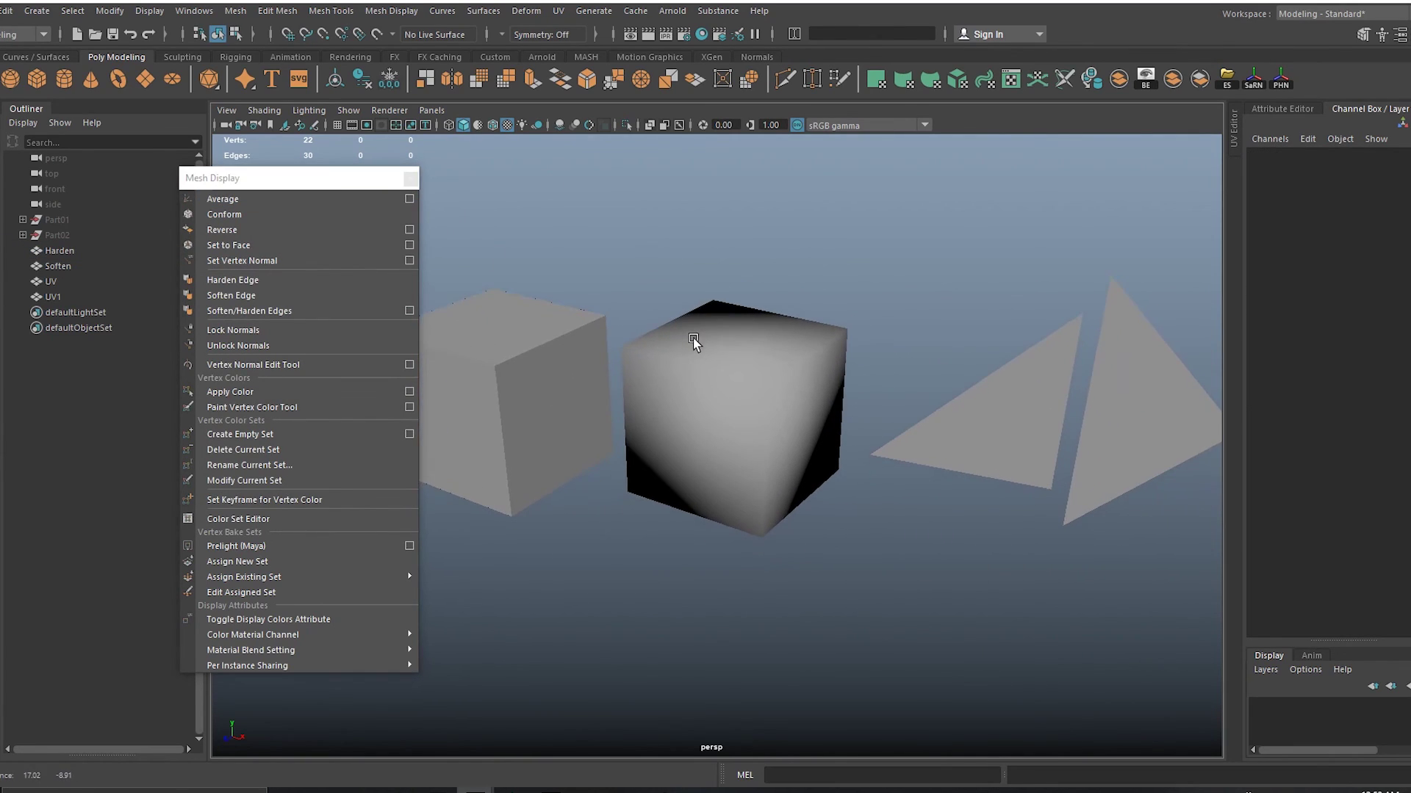
{"action": "left_click", "coordinate": [411, 178]}
{"action": "middle_click_drag", "start_coordinate": [683, 356], "coordinate": [627, 378], "text": "alt"}
{"action": "left_click_drag", "start_coordinate": [363, 237], "coordinate": [1108, 576]}
{"action": "left_click", "coordinate": [837, 629]}
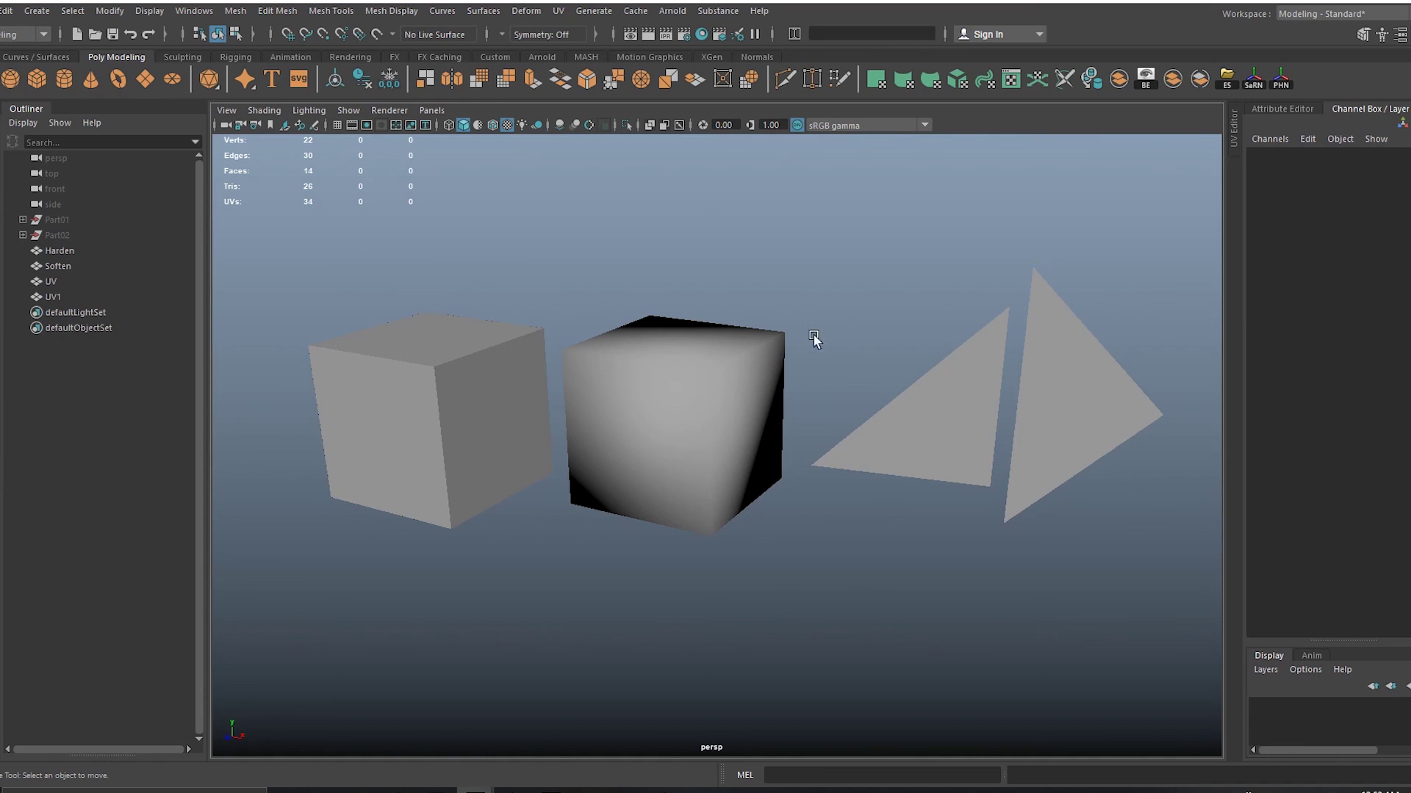